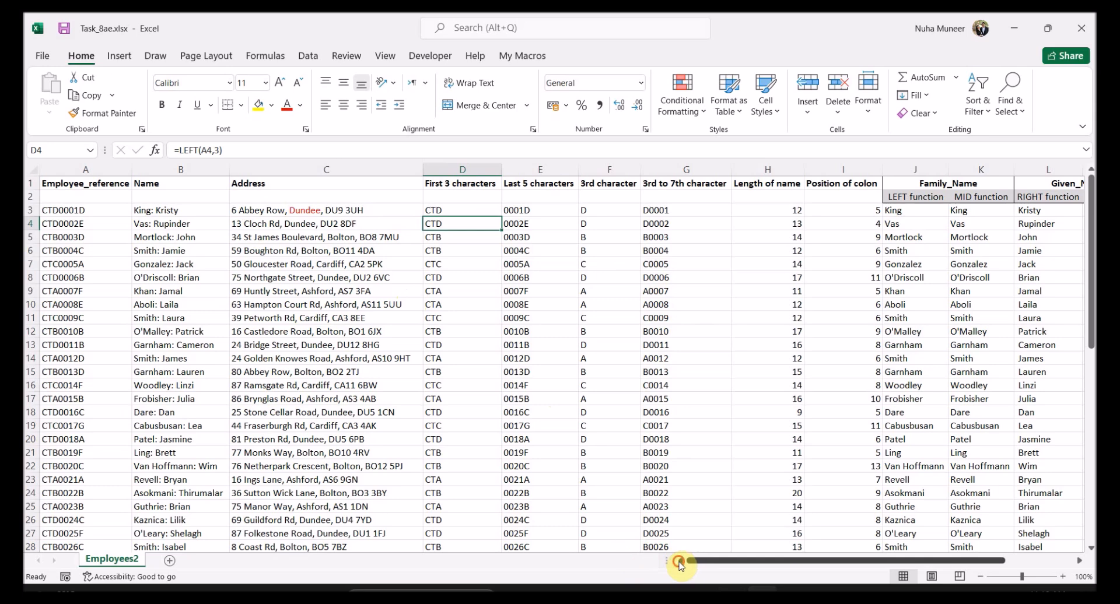
Look over the Employee_reference and Name columns and the extracted-character columns on the Employees2 sheet.
click(239, 250)
click(139, 212)
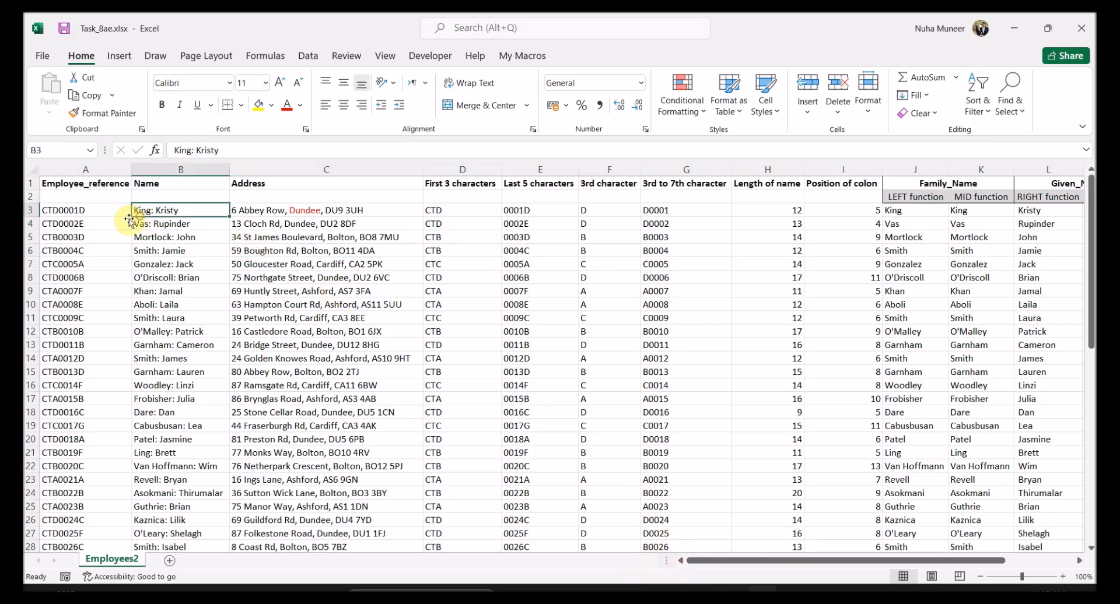
click(32, 196)
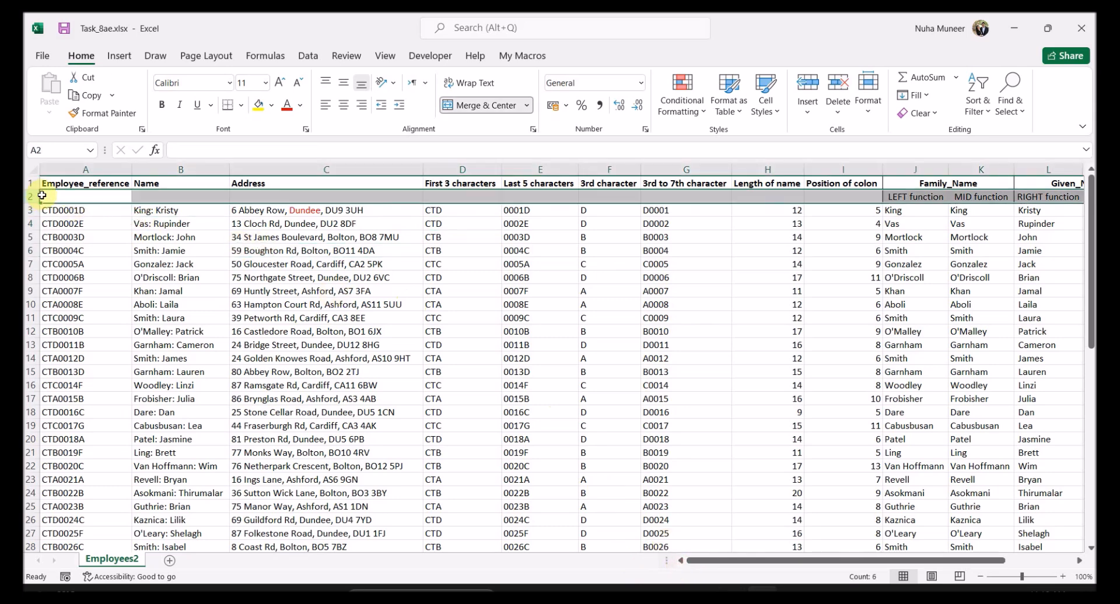
click(535, 213)
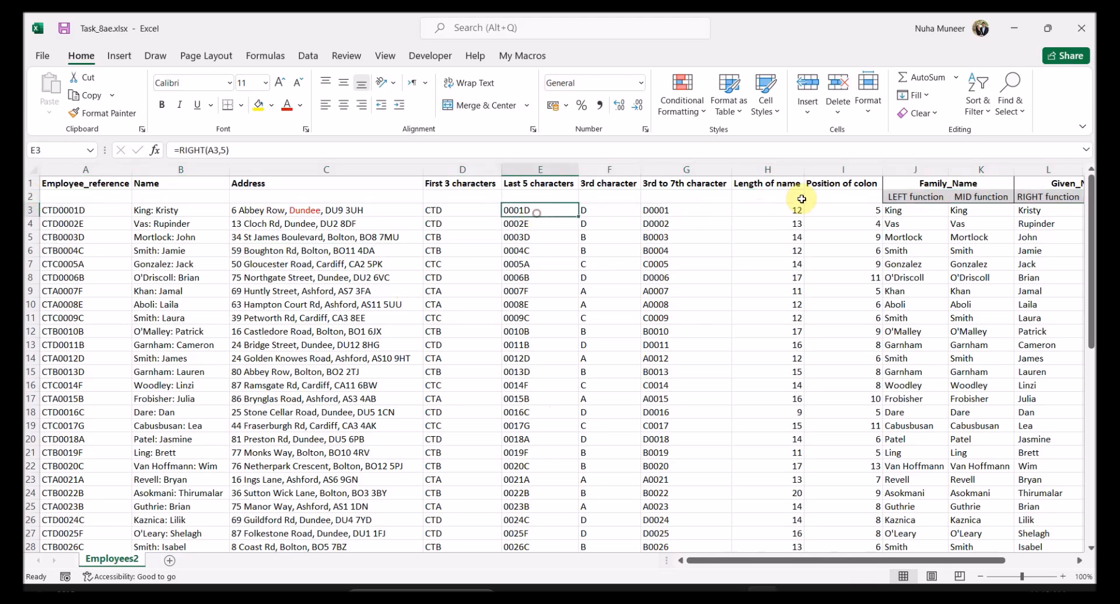
drag(77, 200, 82, 318)
click(78, 197)
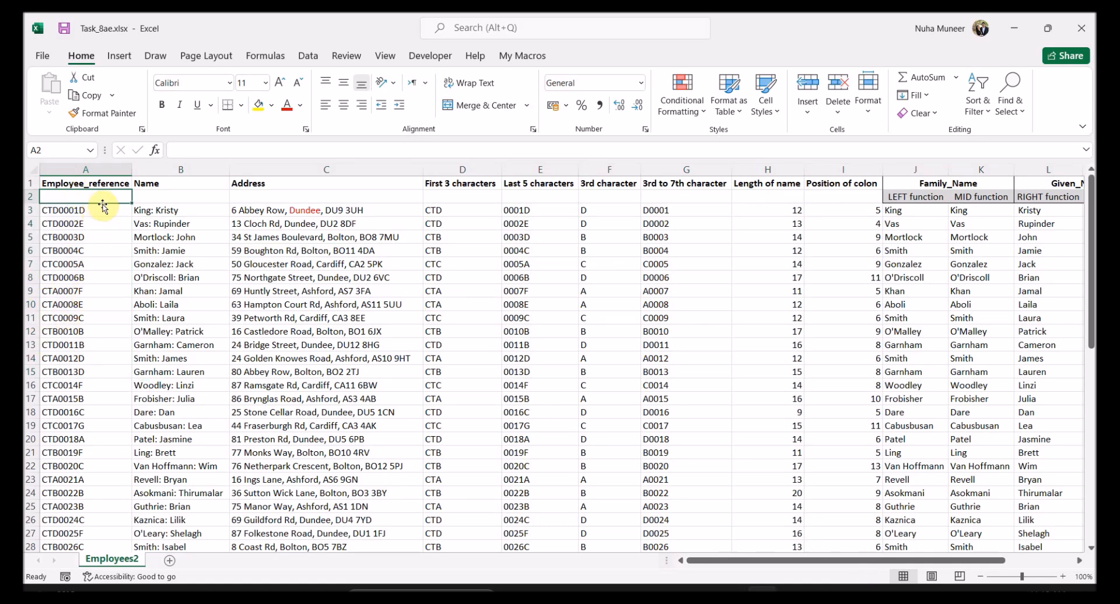
drag(96, 198, 101, 309)
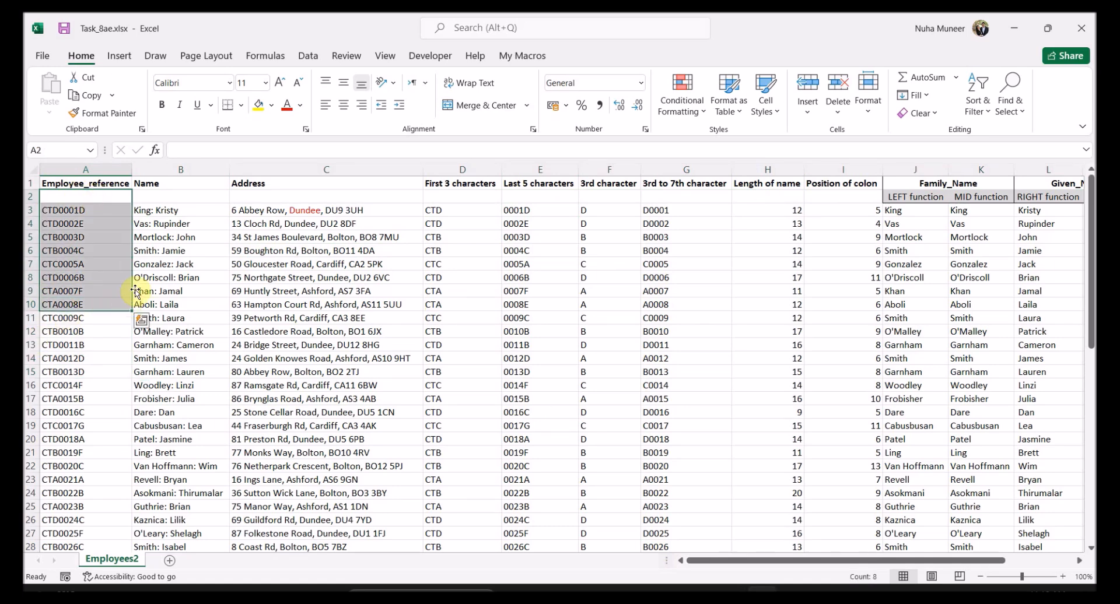
drag(165, 199, 157, 396)
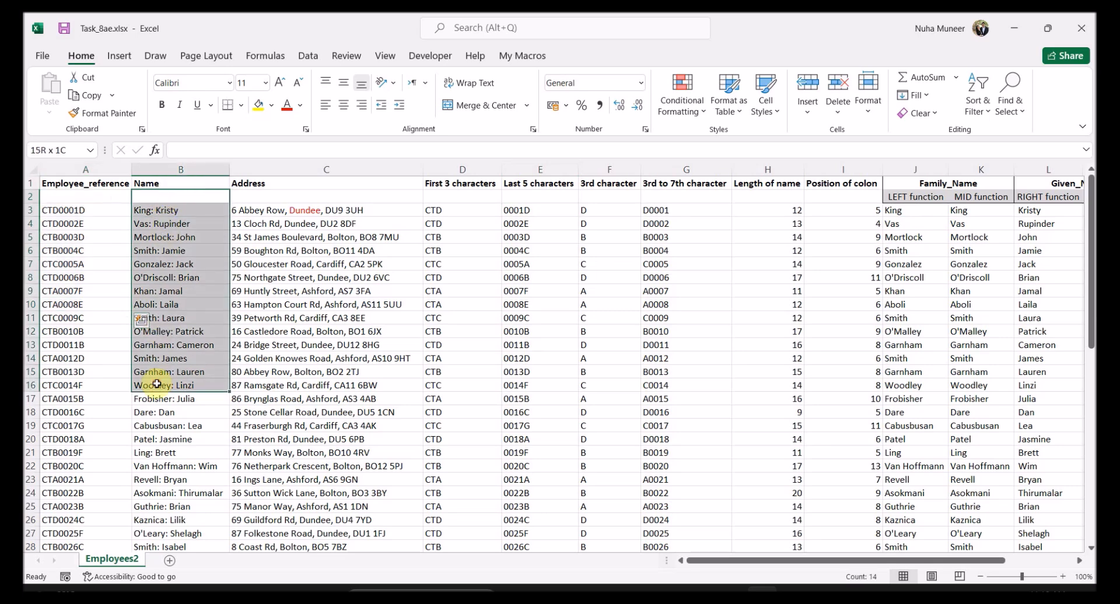
Examine the two name parts and the separator in the first Name entry, cell B3, leaving the text unedited.
double_click(166, 251)
double_click(153, 211)
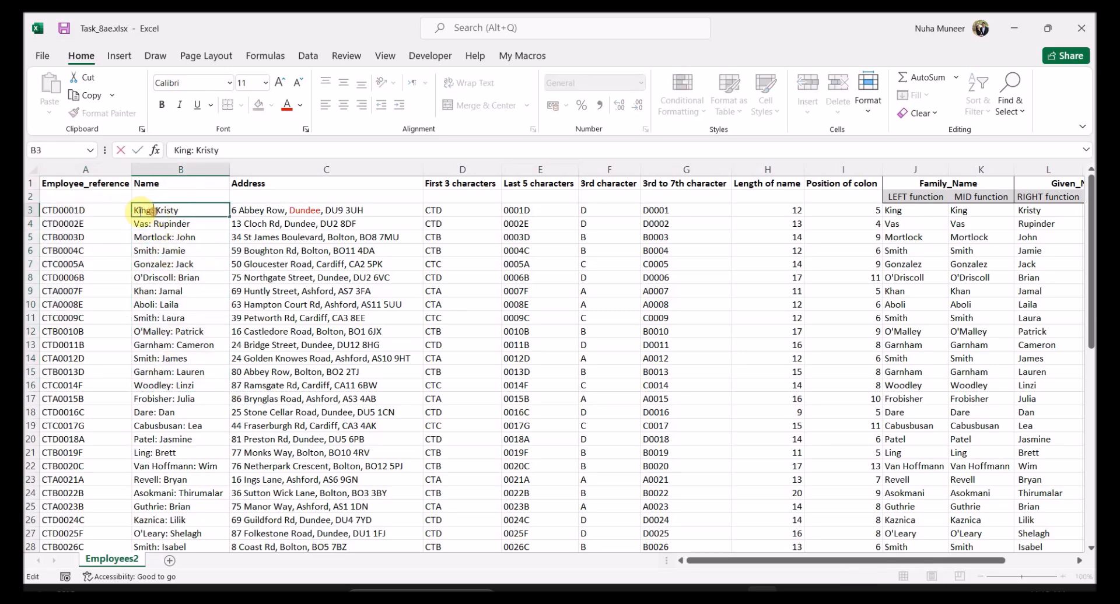
drag(135, 210, 177, 210)
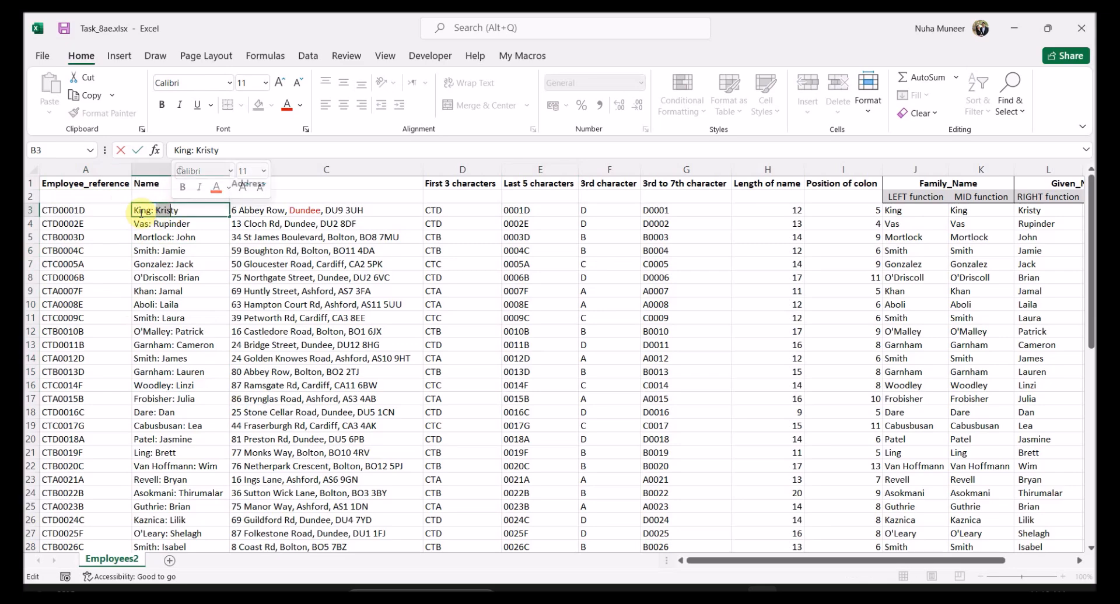
key(Escape)
scroll(150, 242, up, 5)
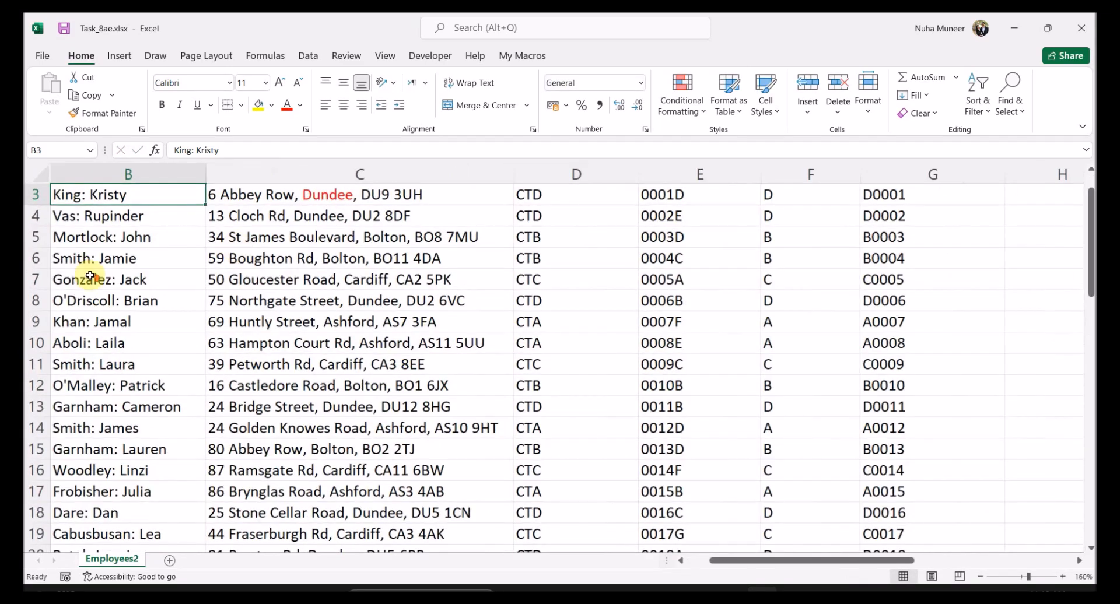
scroll(90, 278, up, 1)
drag(719, 561, 687, 561)
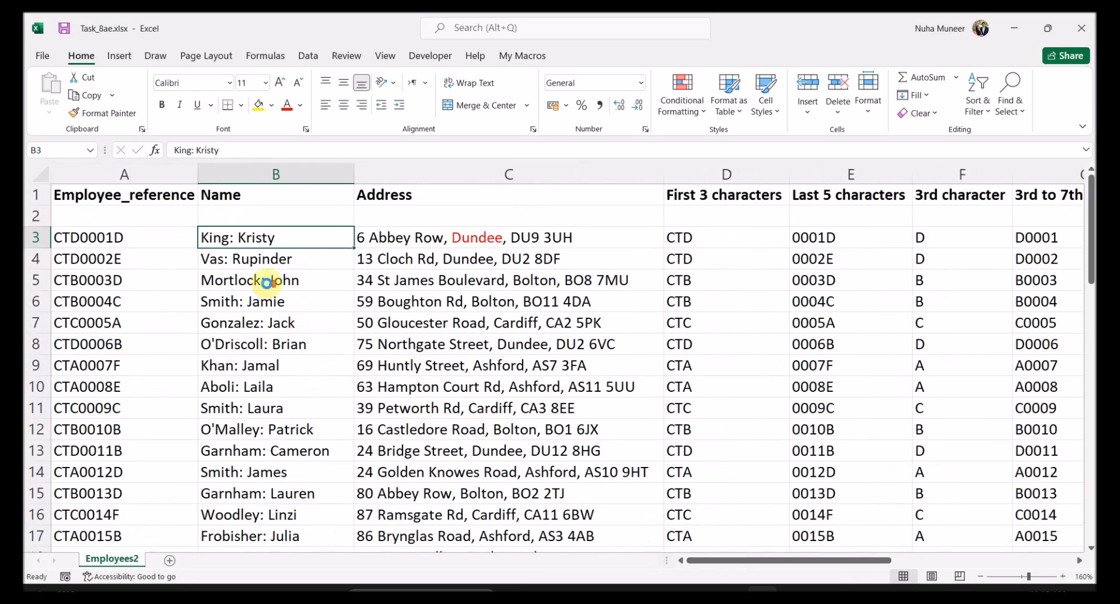
scroll(267, 280, up, 3)
double_click(288, 250)
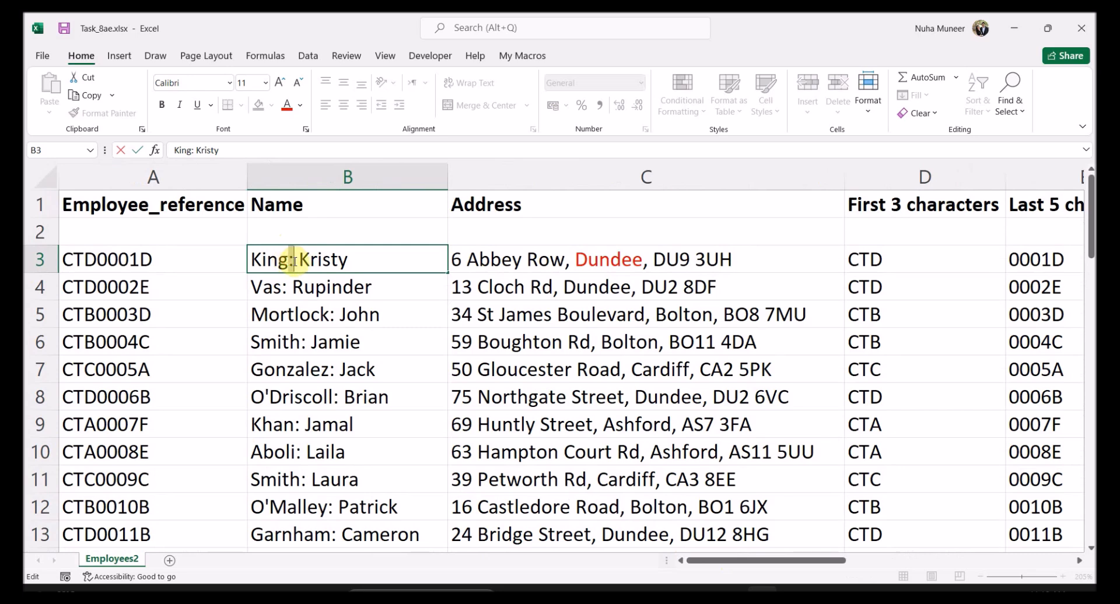
click(297, 264)
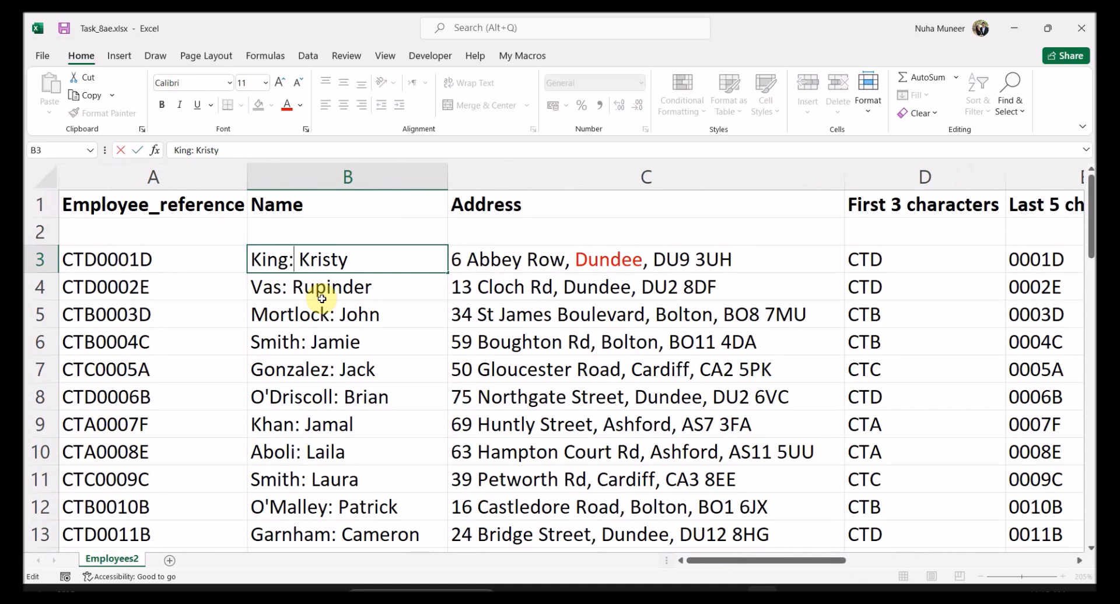
Examine the comma-separated parts of the first Address entry in C3 without editing it.
click(536, 259)
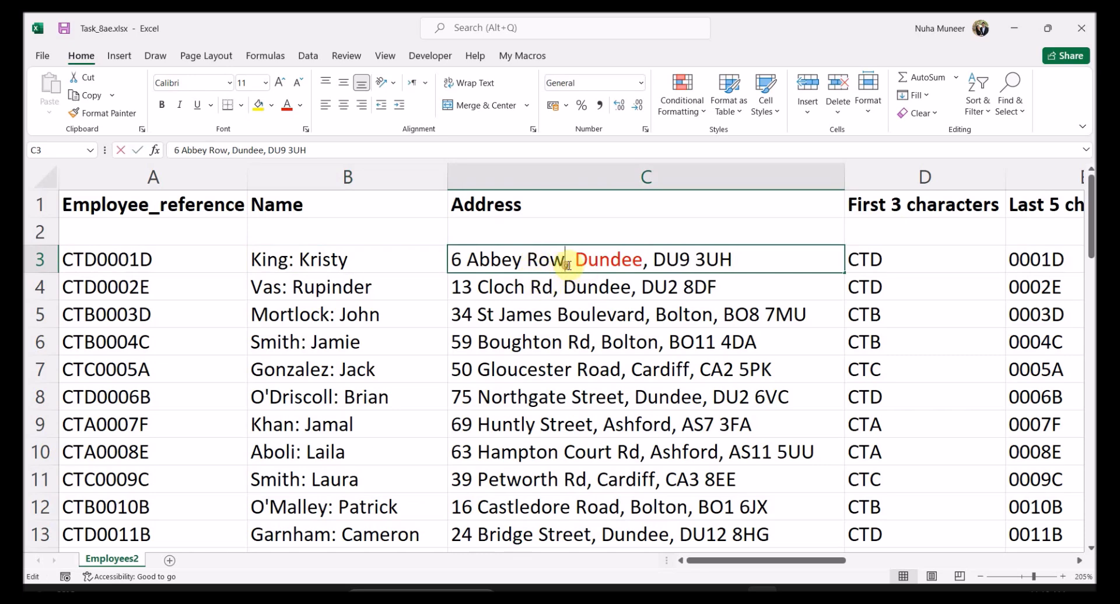
drag(579, 264, 577, 264)
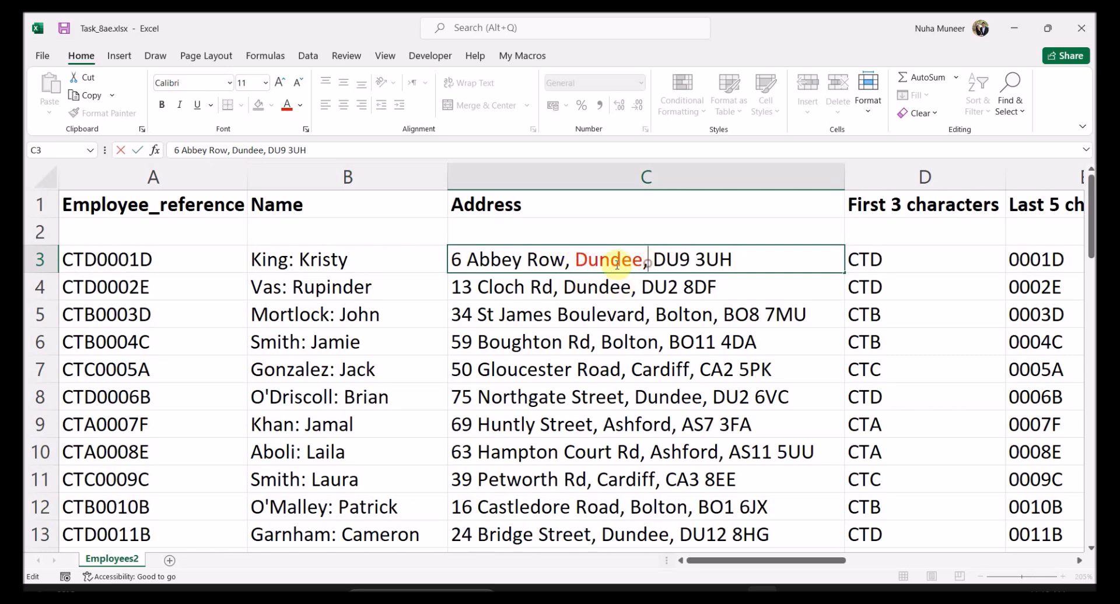
drag(561, 260, 725, 259)
key(Escape)
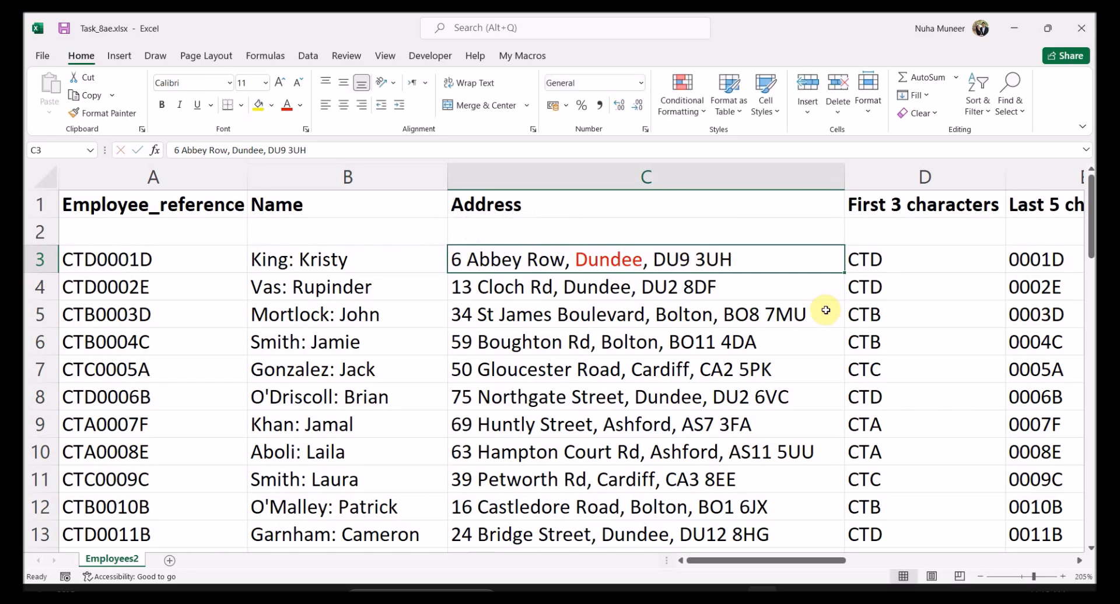
Review the text-extraction columns from First 3 characters to Length of name, and return to the employee reference in A3.
scroll(818, 322, down, 2)
click(787, 252)
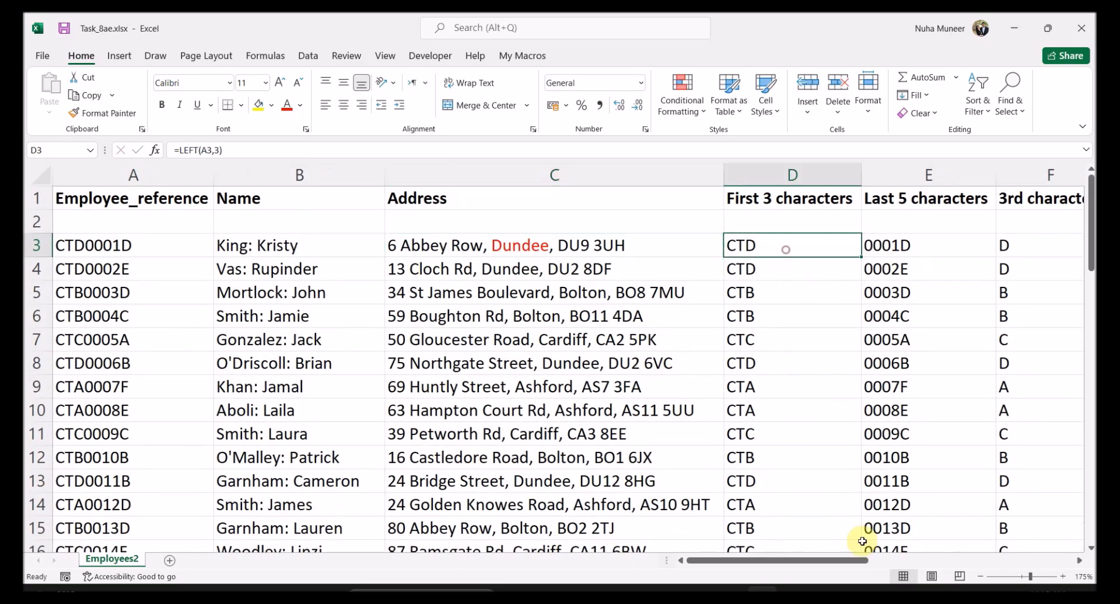
click(1080, 561)
click(1080, 561)
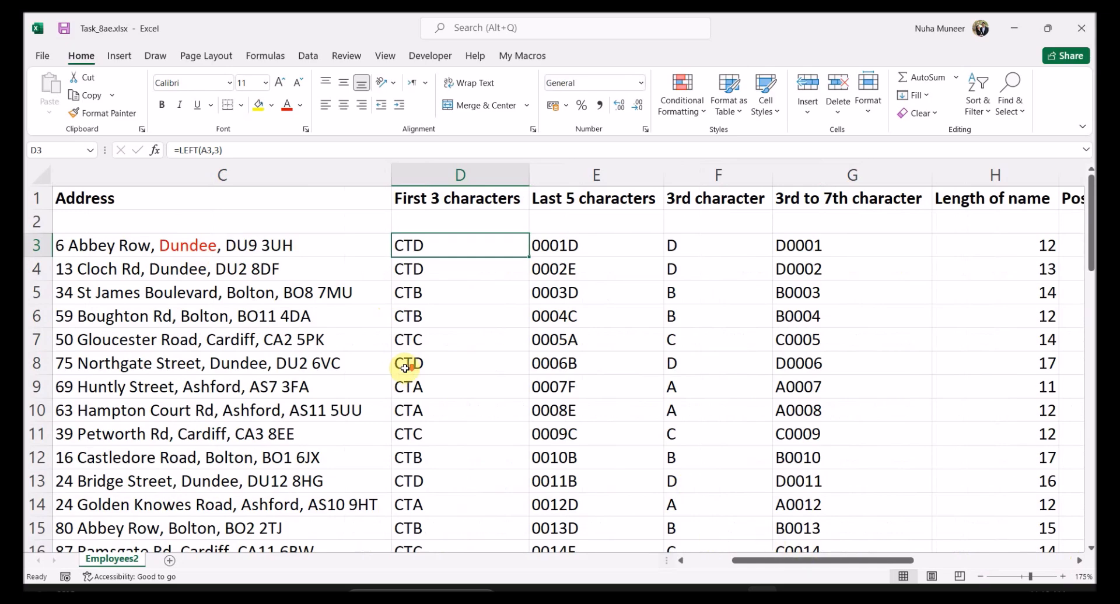
scroll(406, 367, down, 1)
drag(763, 560, 717, 565)
click(280, 238)
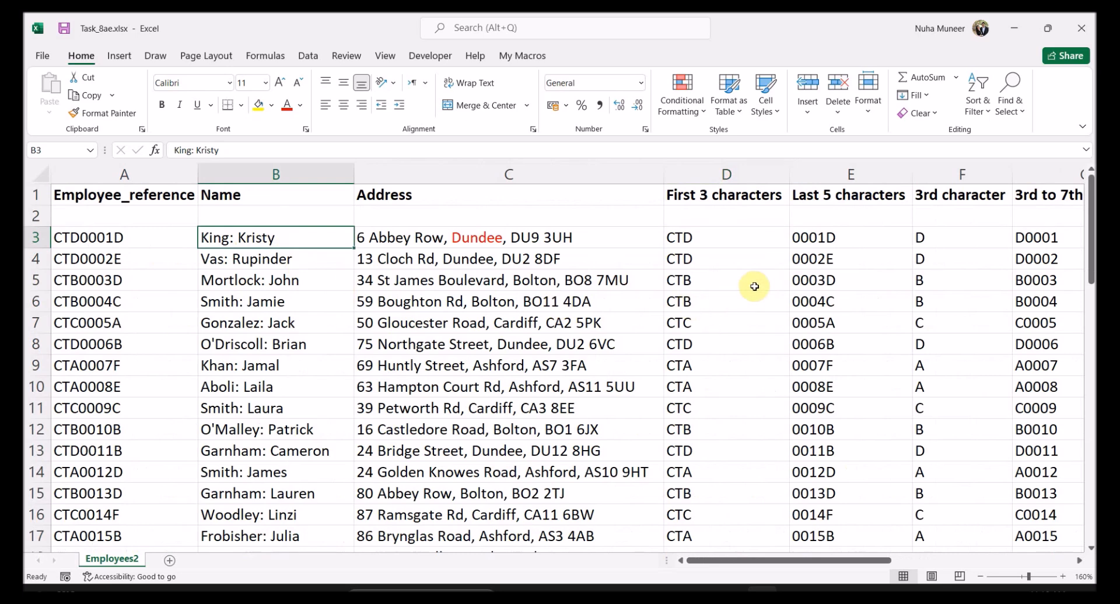
click(141, 232)
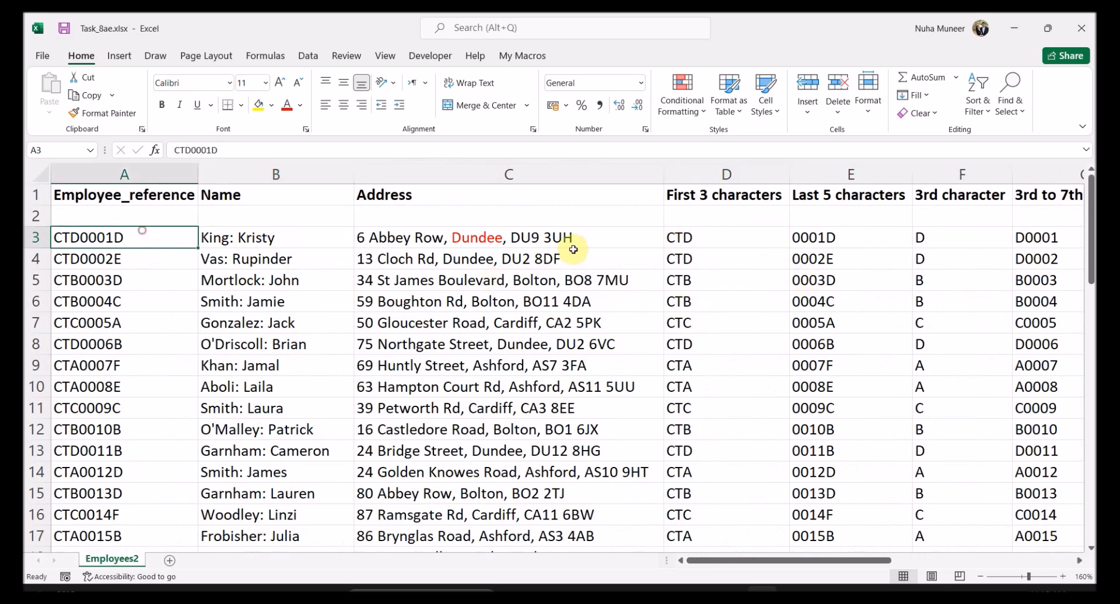
Inspect the LEFT formula in D3, including its text reference and its number-of-characters argument.
click(683, 238)
double_click(697, 239)
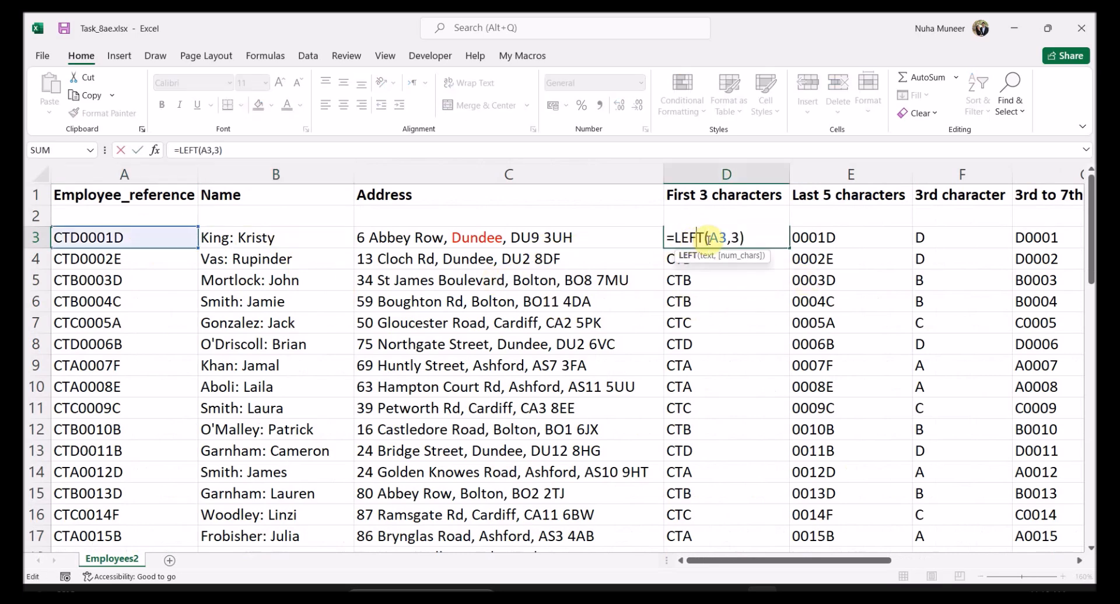
double_click(693, 233)
double_click(719, 238)
drag(729, 244, 728, 244)
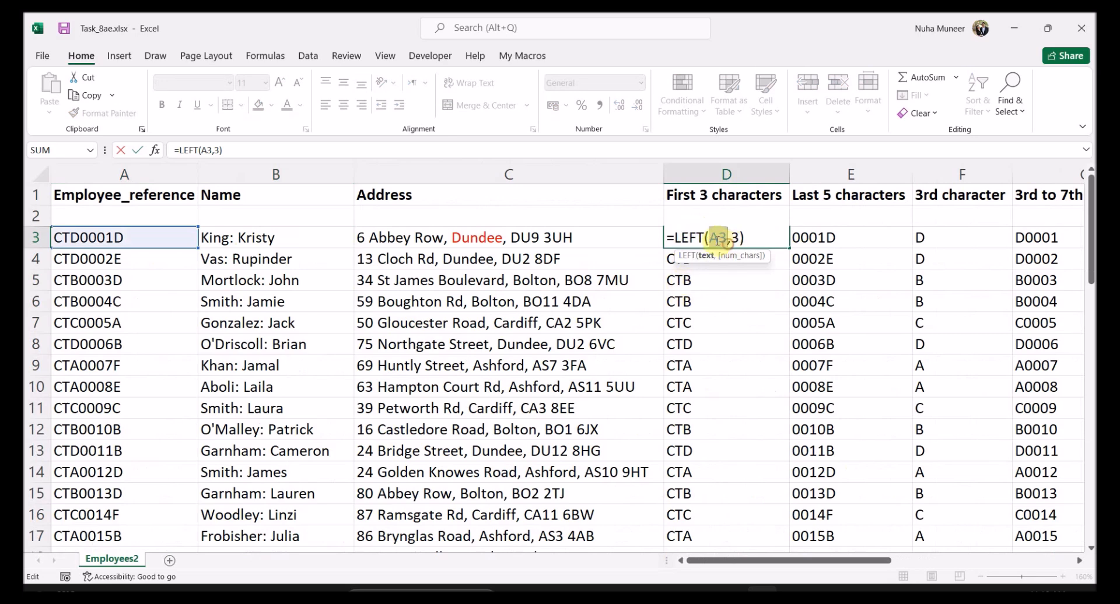
click(736, 234)
double_click(735, 235)
key(Return)
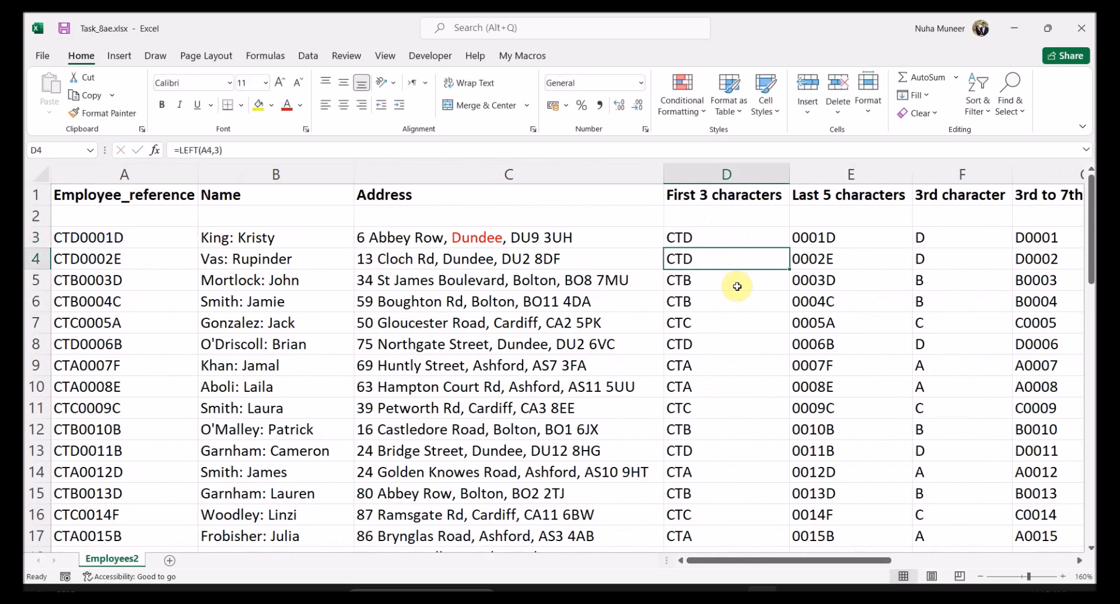
Inspect the RIGHT formula in E3 under Last 5 characters, including its number-of-characters argument.
click(834, 237)
double_click(833, 237)
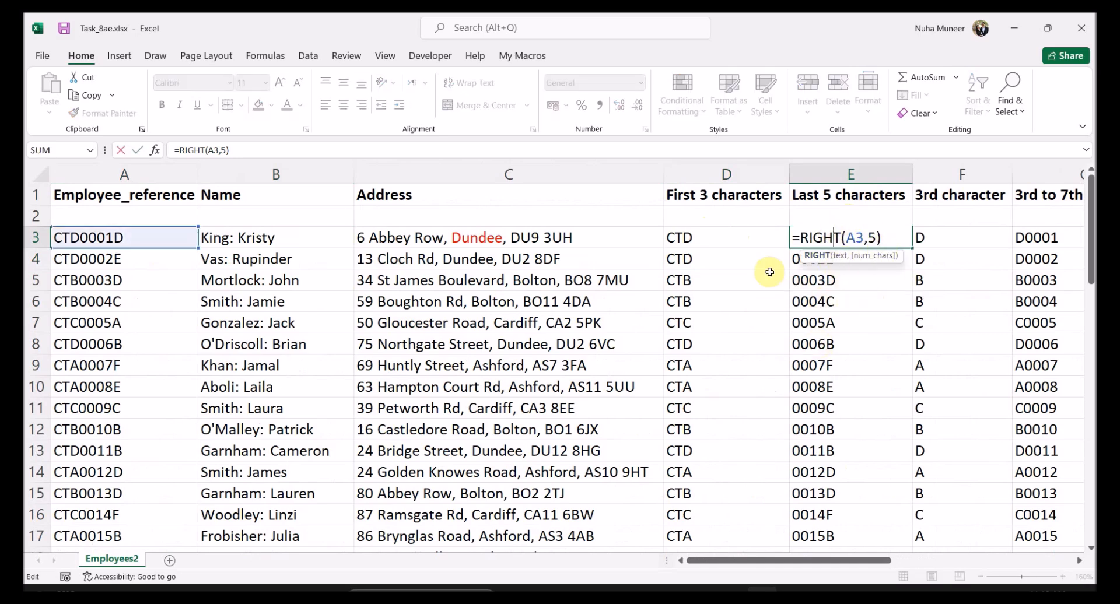
click(850, 238)
drag(876, 238, 866, 238)
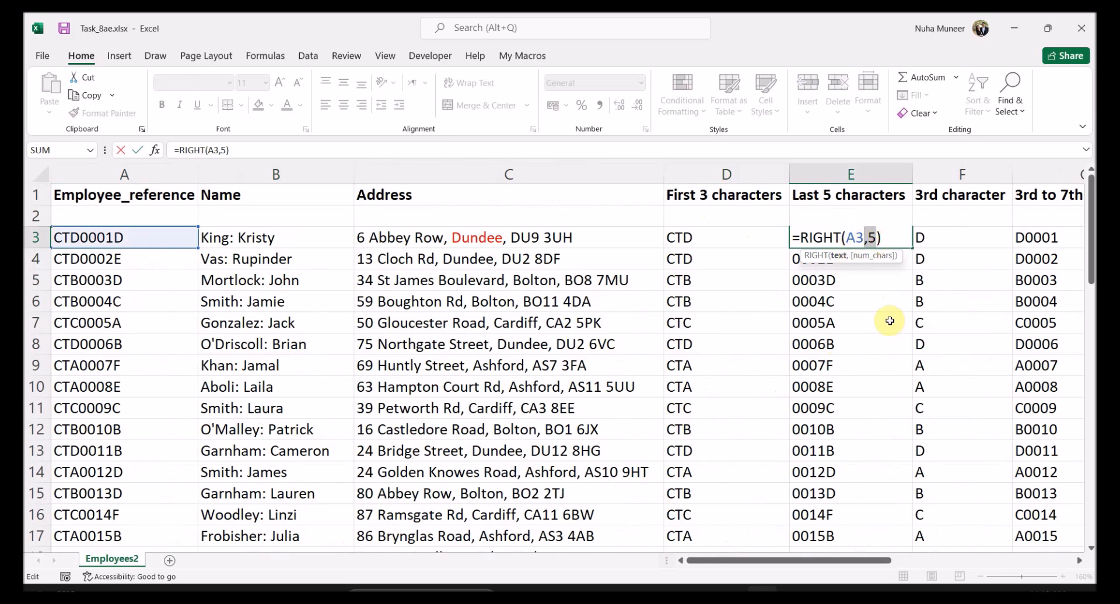
key(Return)
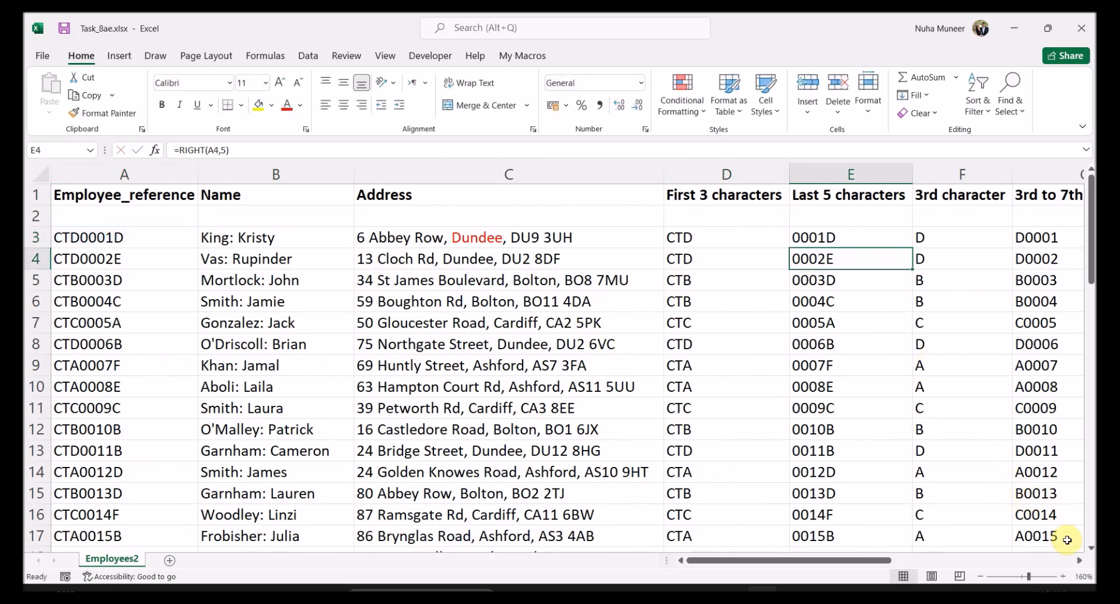
Open the MID formula in F3 under 3rd character to view its arguments.
click(1080, 561)
click(785, 238)
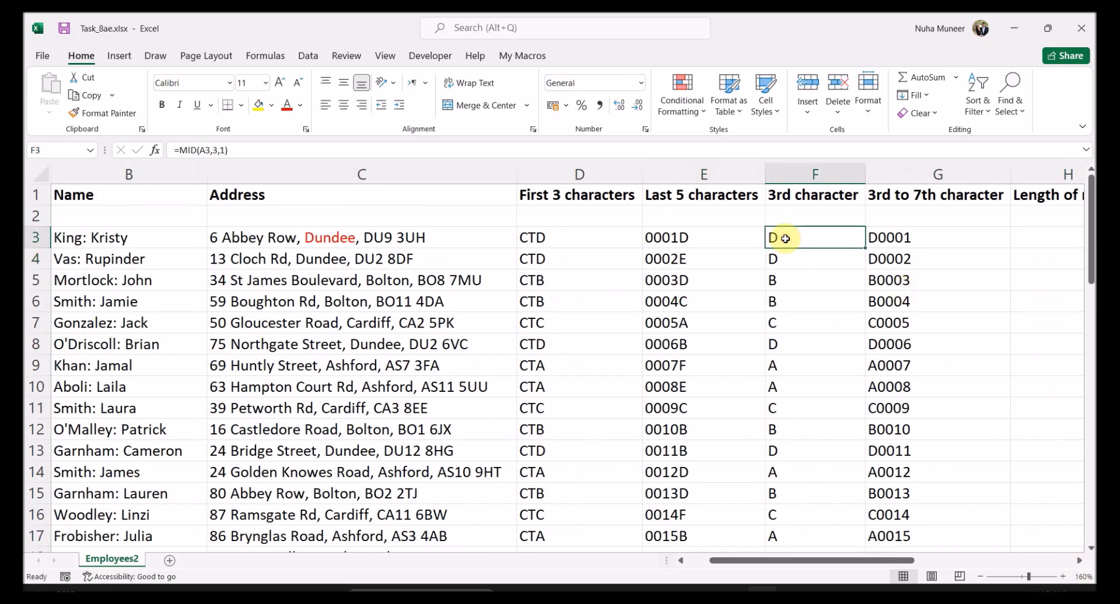
double_click(785, 238)
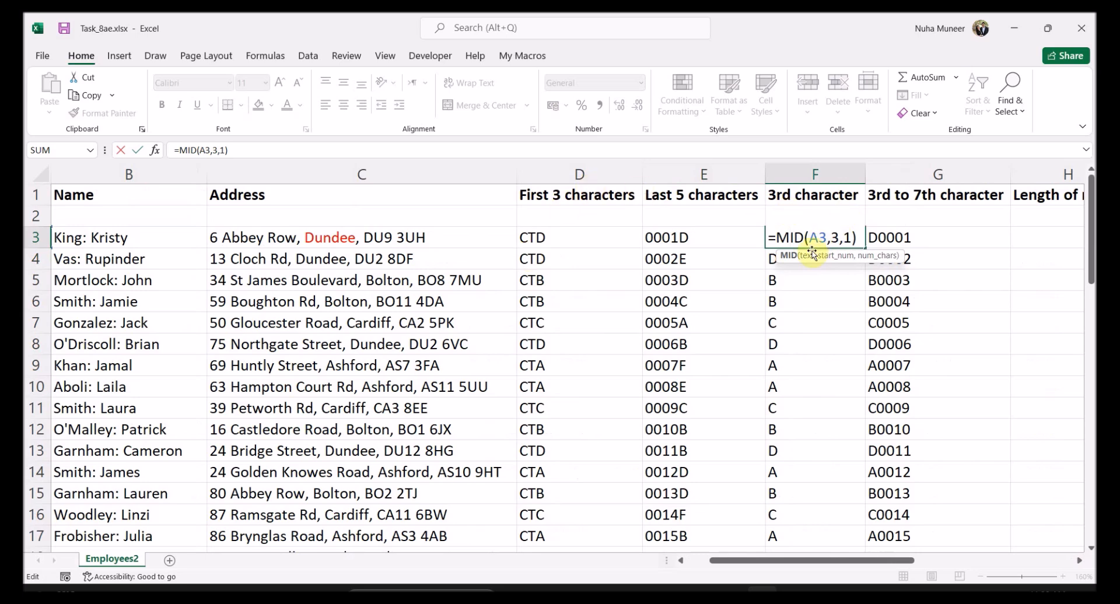
key(alt+Tab)
key(Tab)
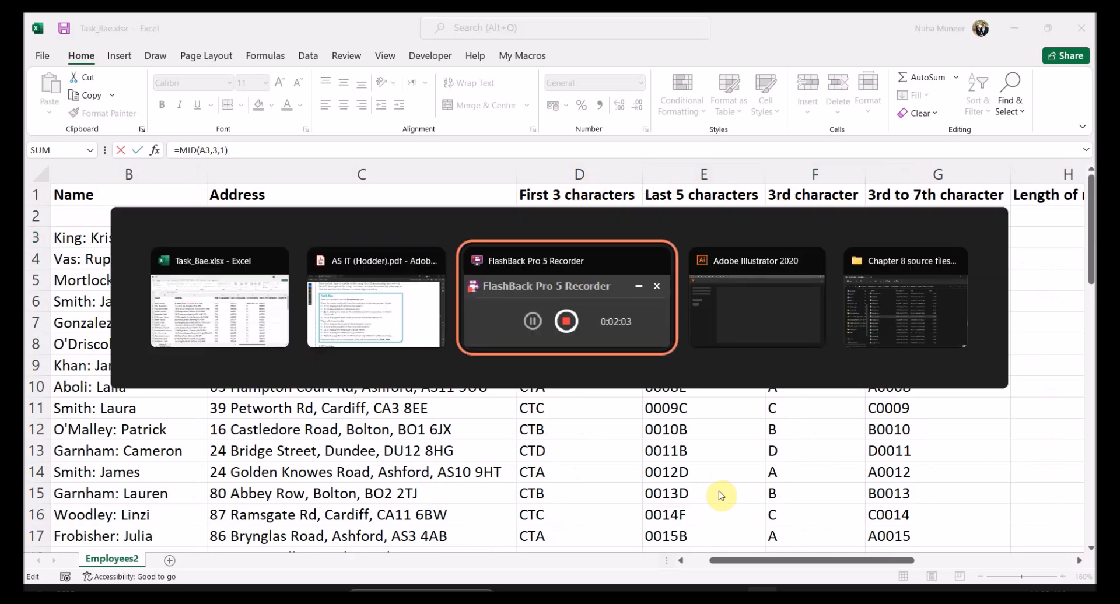
drag(638, 240, 663, 346)
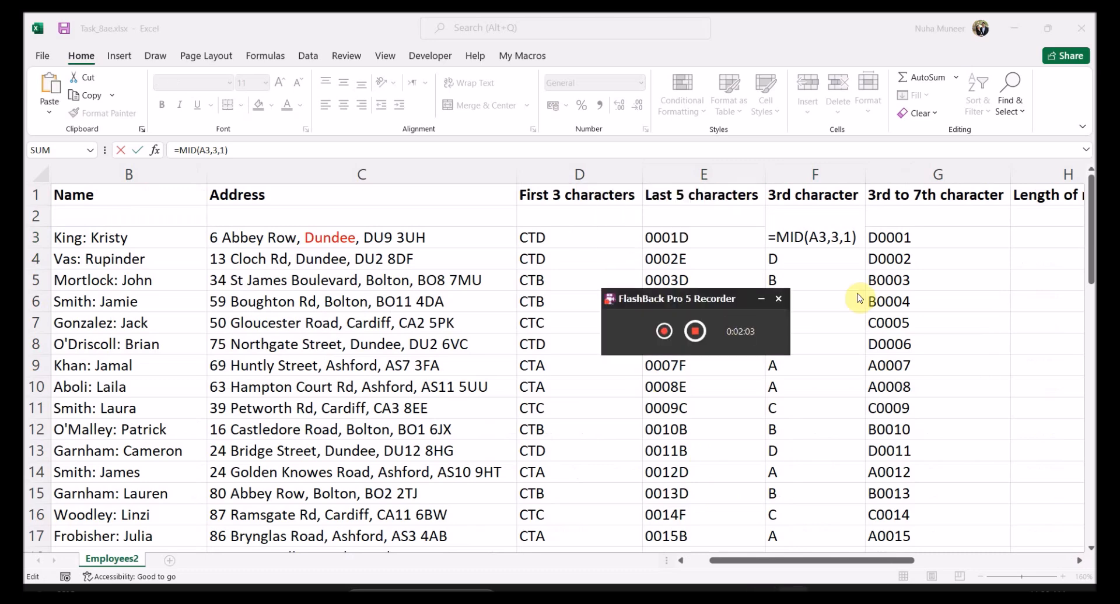
Highlight the text argument of the MID formula in F3 and leave the cell unedited.
click(851, 234)
double_click(818, 239)
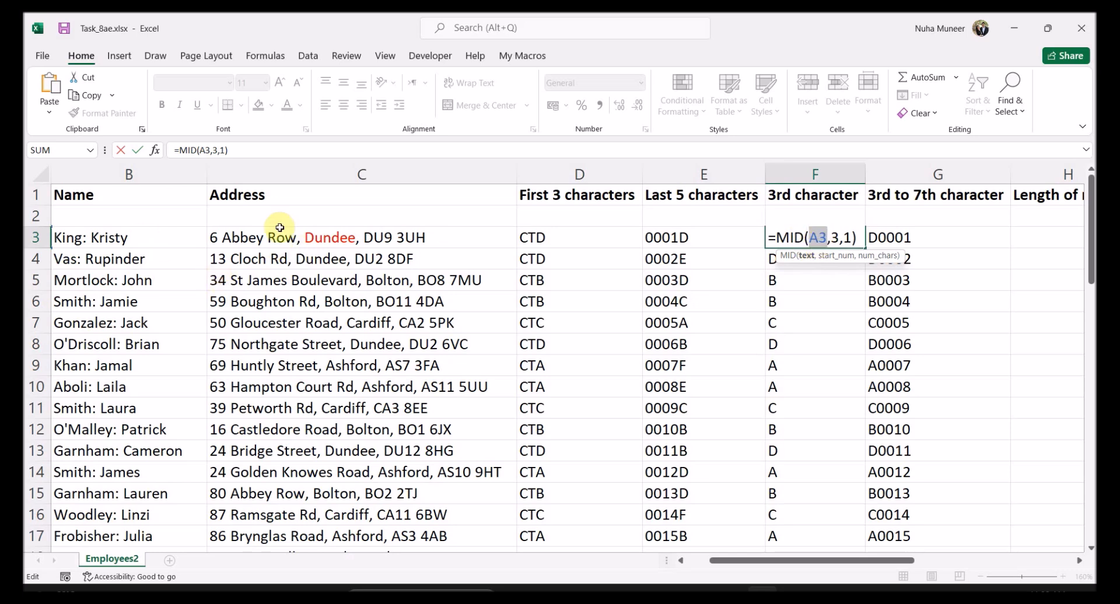
key(Escape)
Compare the employee reference in A3 with the MID formula in F3, examining its text and start_num arguments.
scroll(514, 378, down, 1)
scroll(515, 378, down, 1)
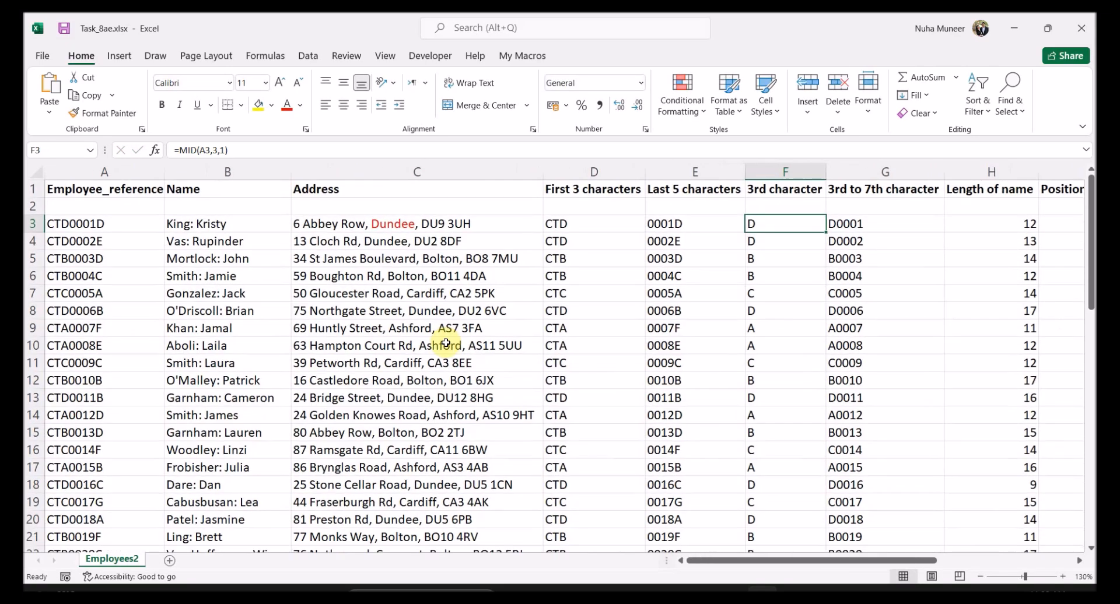
click(105, 224)
click(754, 226)
double_click(764, 224)
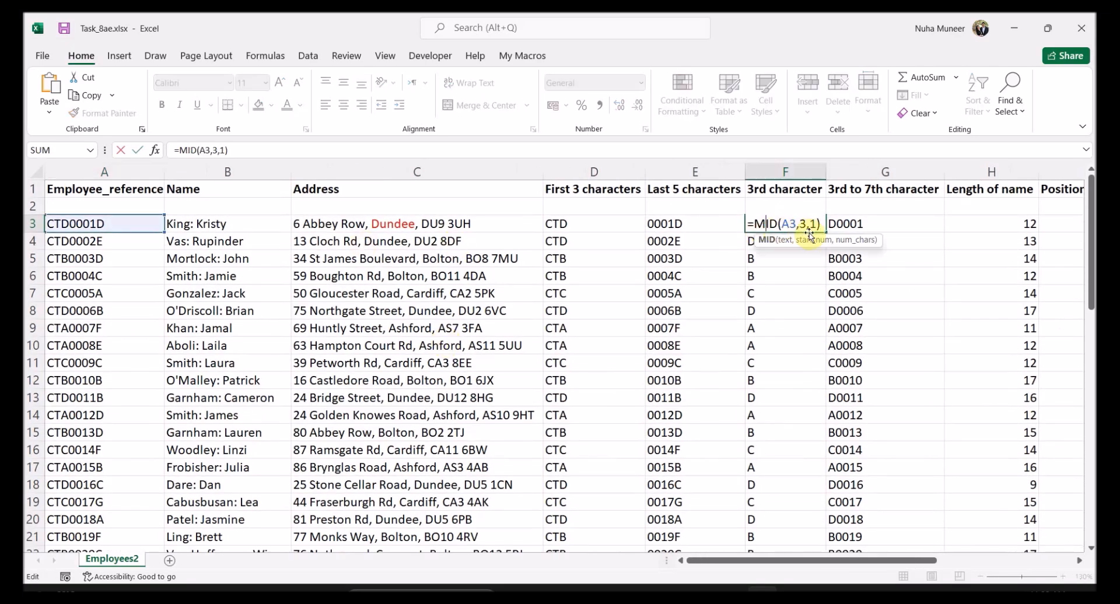
click(790, 224)
click(801, 224)
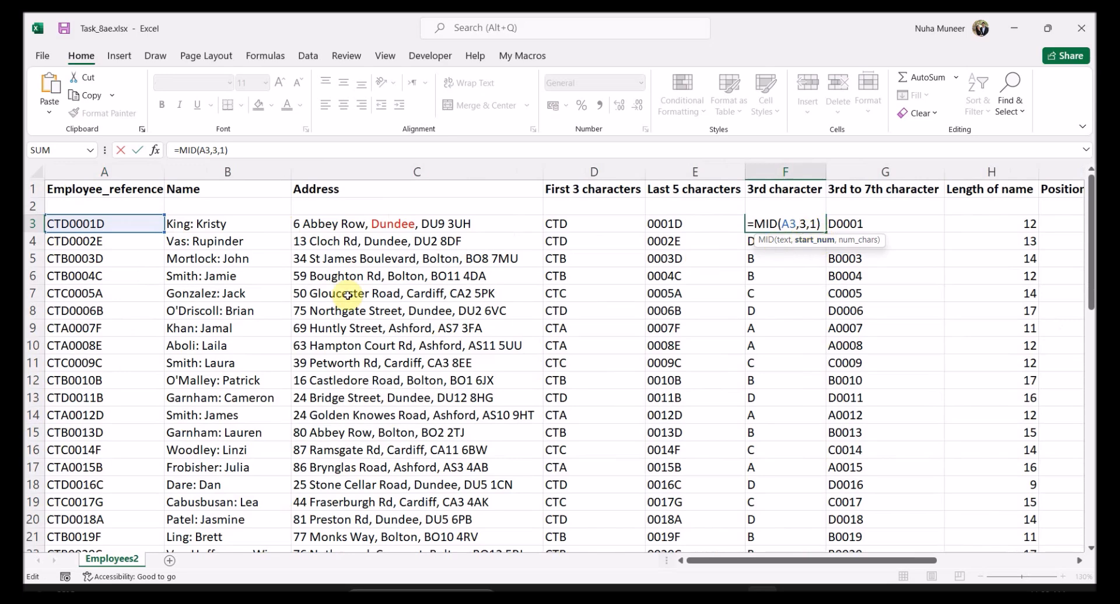
key(Return)
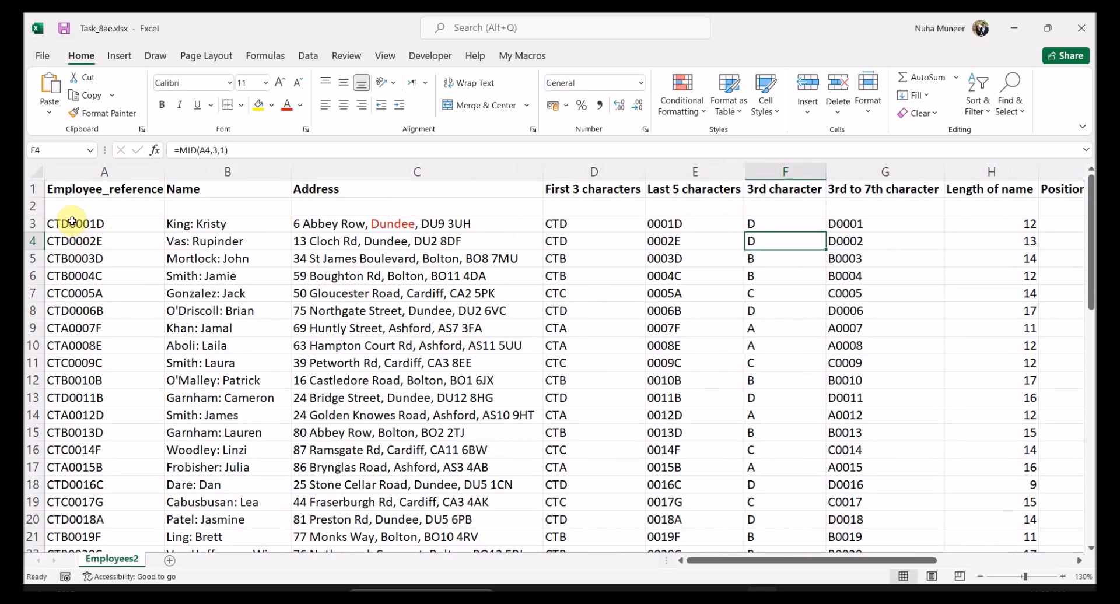
click(64, 220)
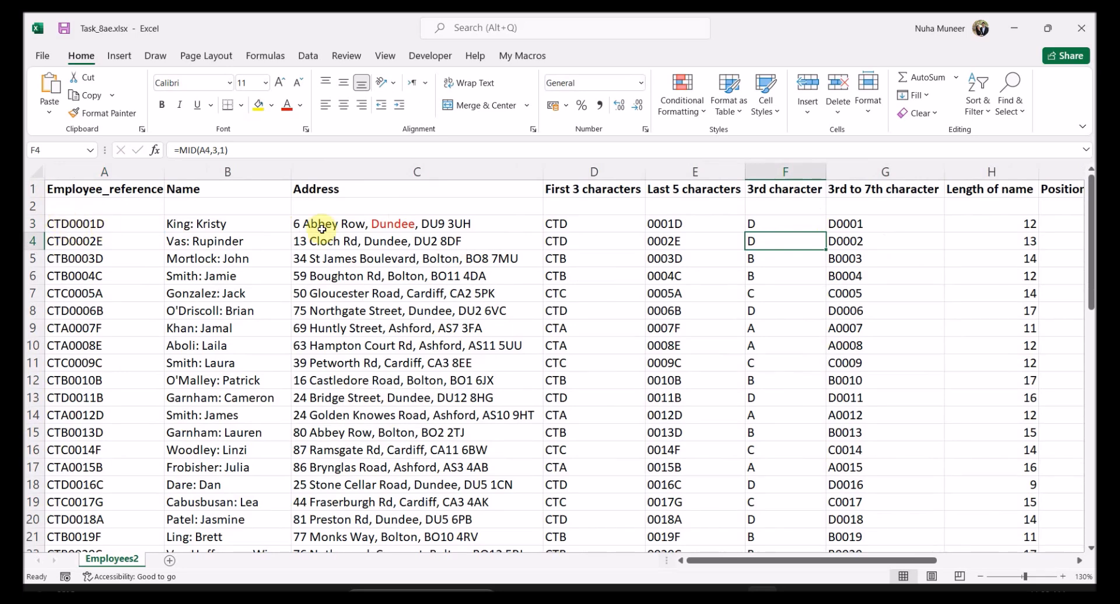
Try 2 as the num_chars argument of the MID formula in F3, undo the change, and recheck the formula's arguments.
double_click(754, 222)
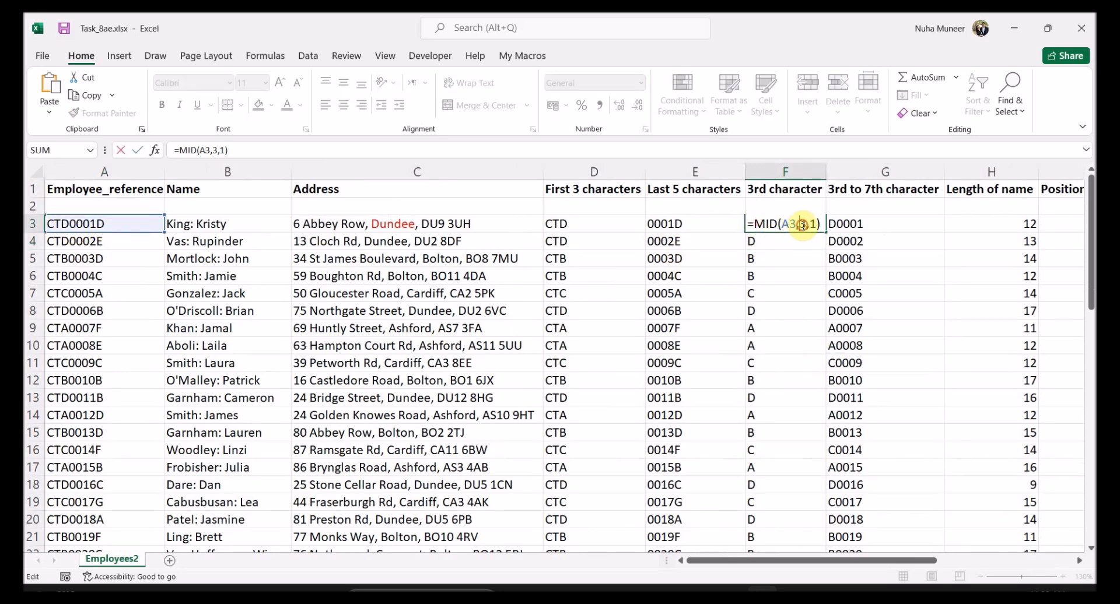
double_click(806, 224)
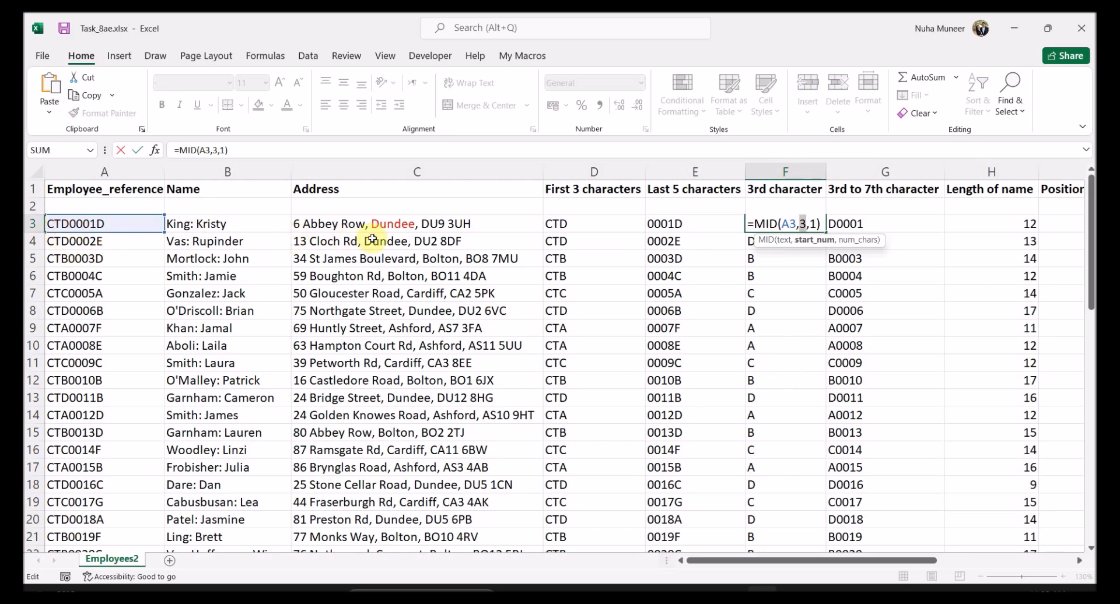
double_click(813, 224)
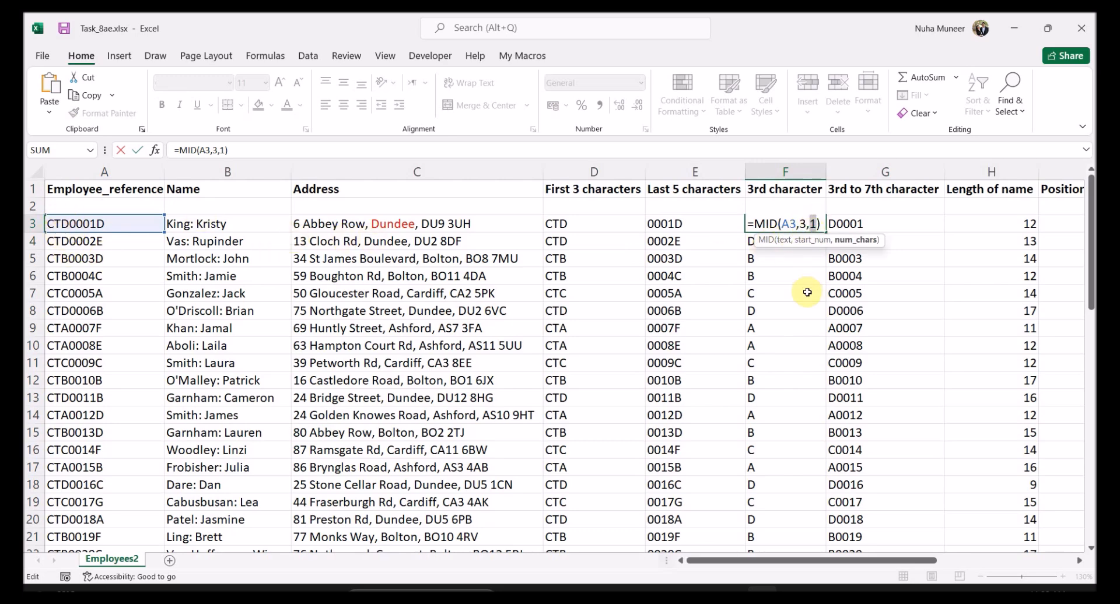
text(2)
key(Return)
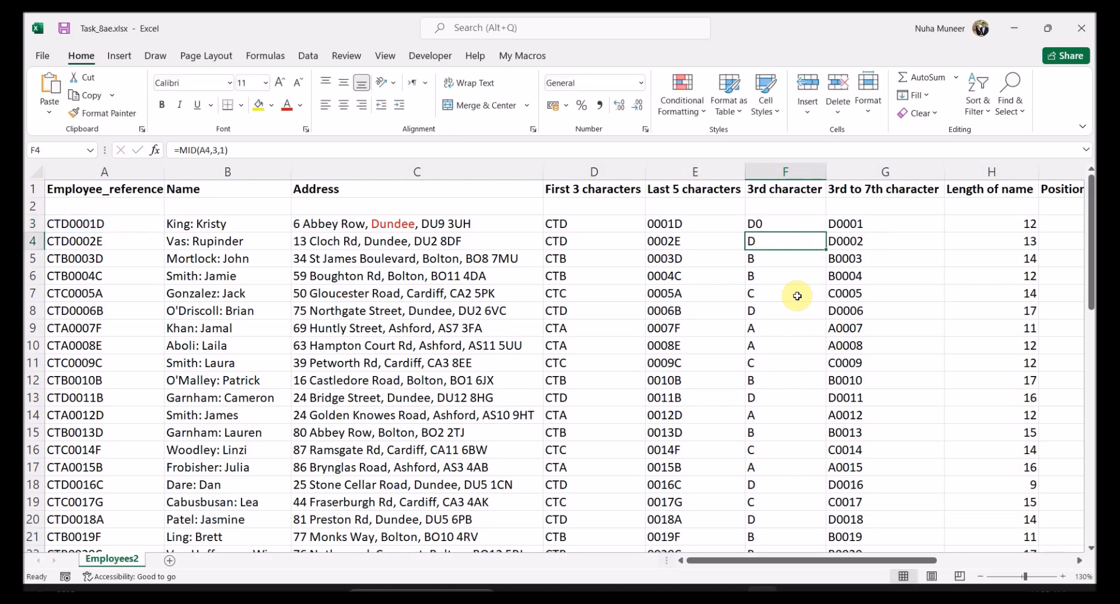
key(ctrl+z)
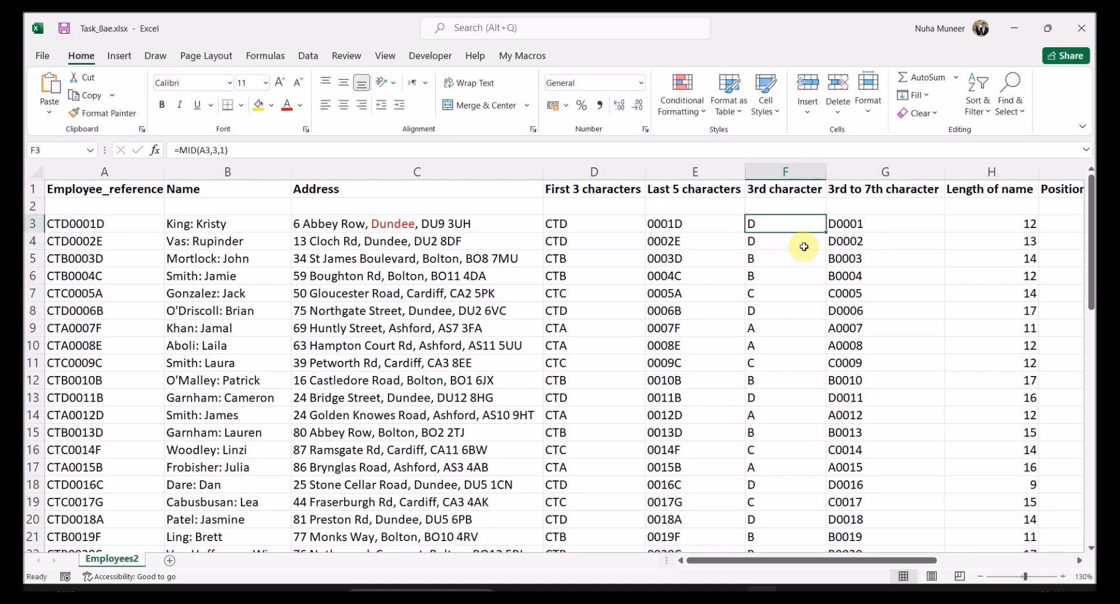
double_click(792, 222)
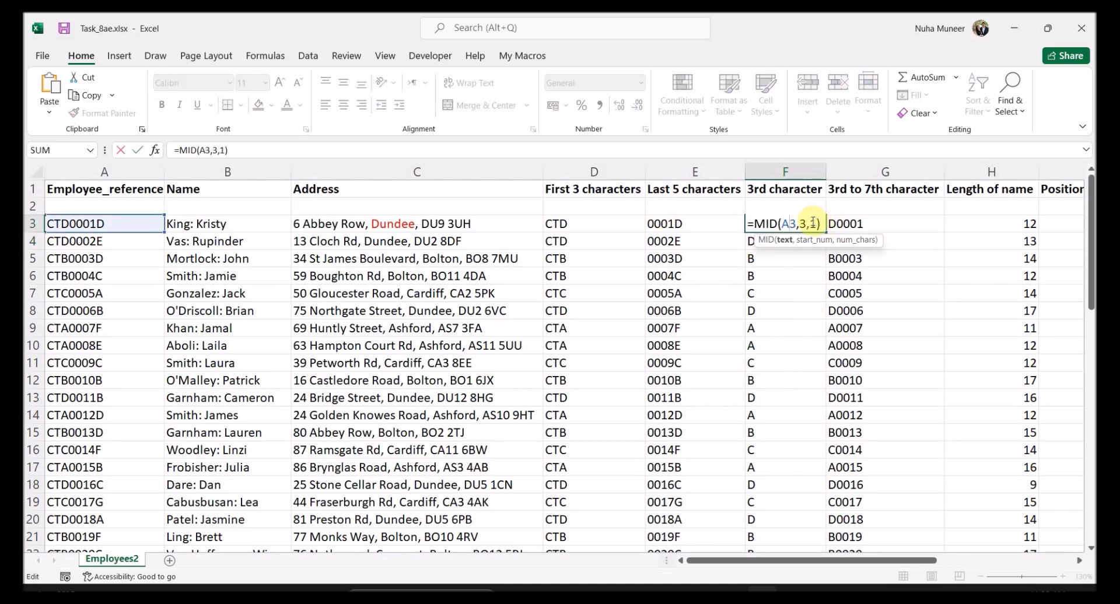
key(Escape)
Hide columns D to F, covering First 3 characters, Last 5 characters and 3rd character.
click(750, 173)
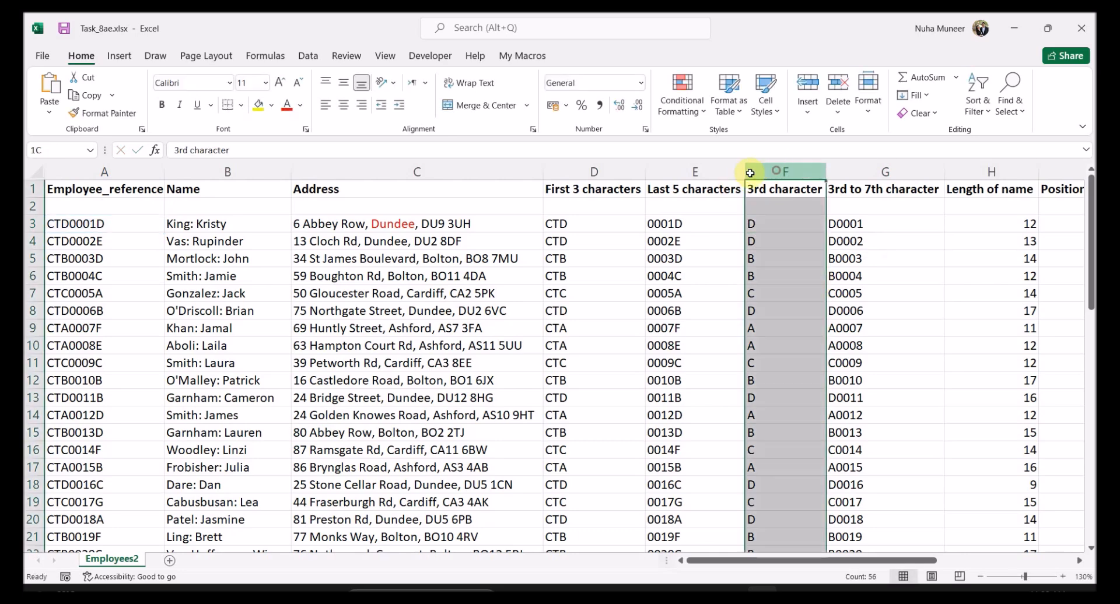
drag(750, 173, 587, 170)
right_click(588, 171)
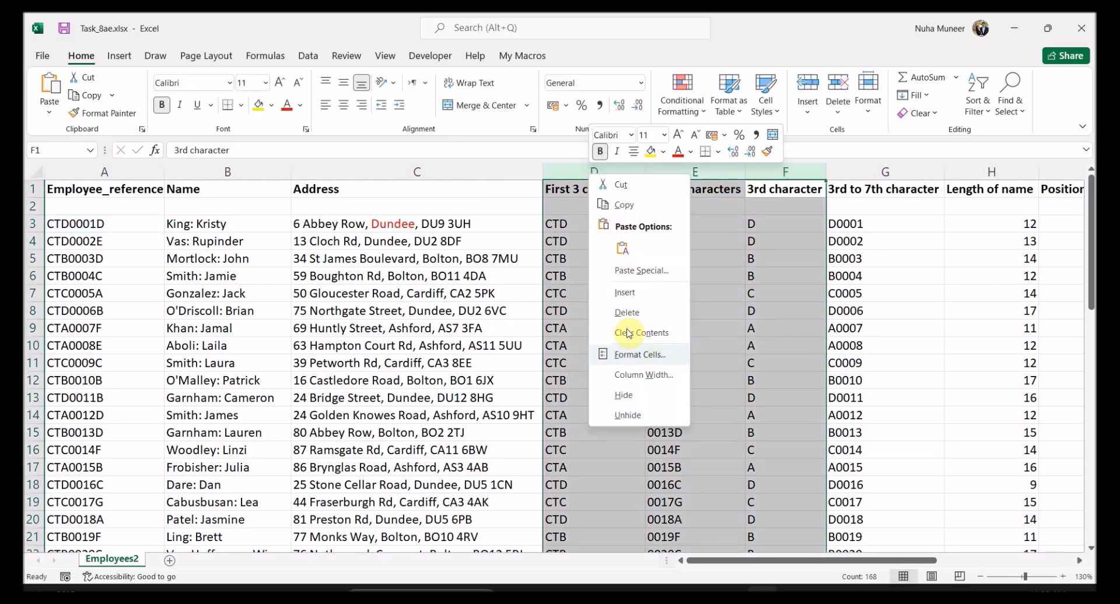
click(624, 395)
Examine the text, start_num and num_chars arguments of the MID formula in G3 under 3rd to 7th character.
click(633, 217)
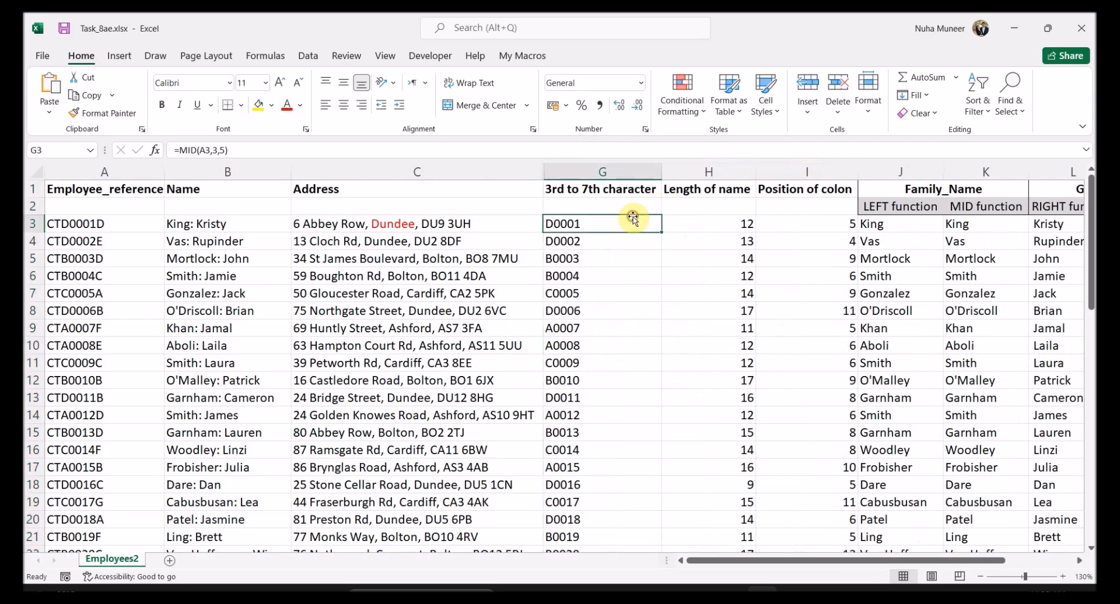
ctrl+scroll(611, 254, up, 1)
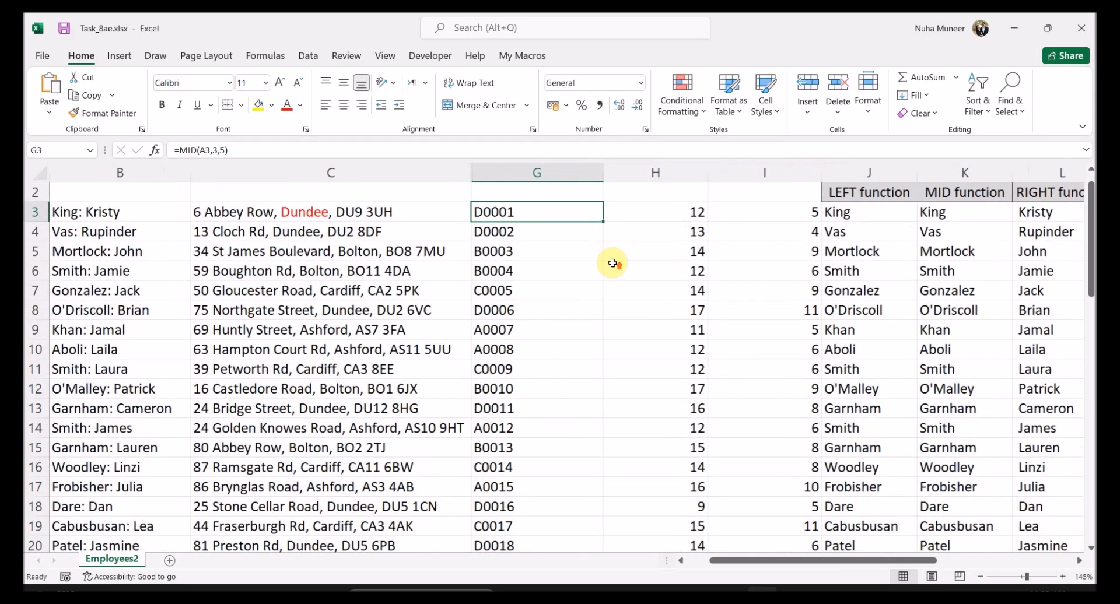
ctrl+scroll(613, 264, up, 1)
scroll(579, 240, up, 1)
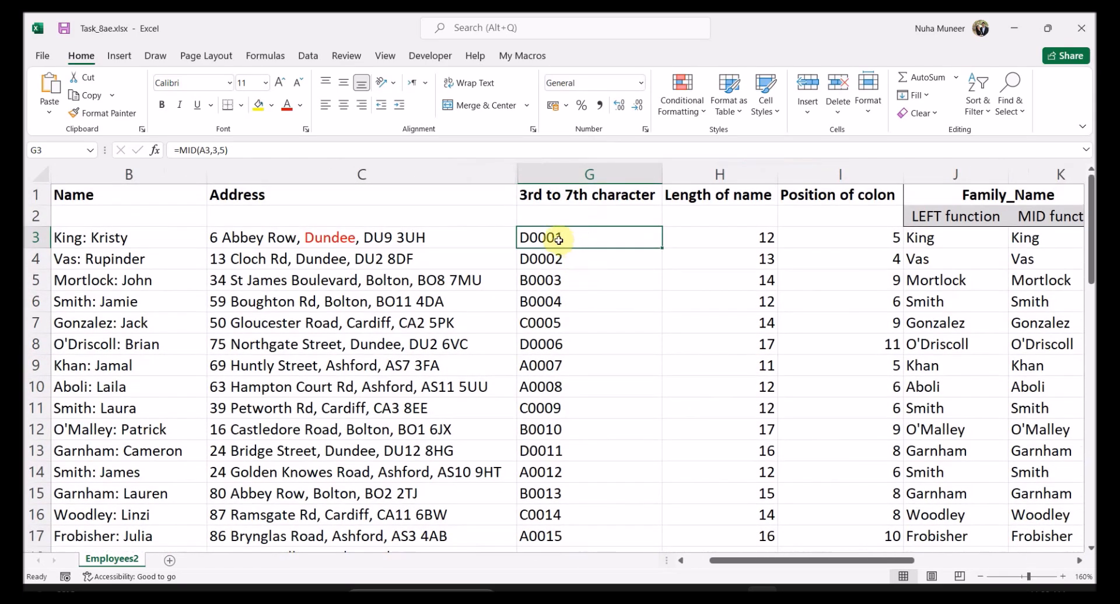
drag(799, 561, 730, 560)
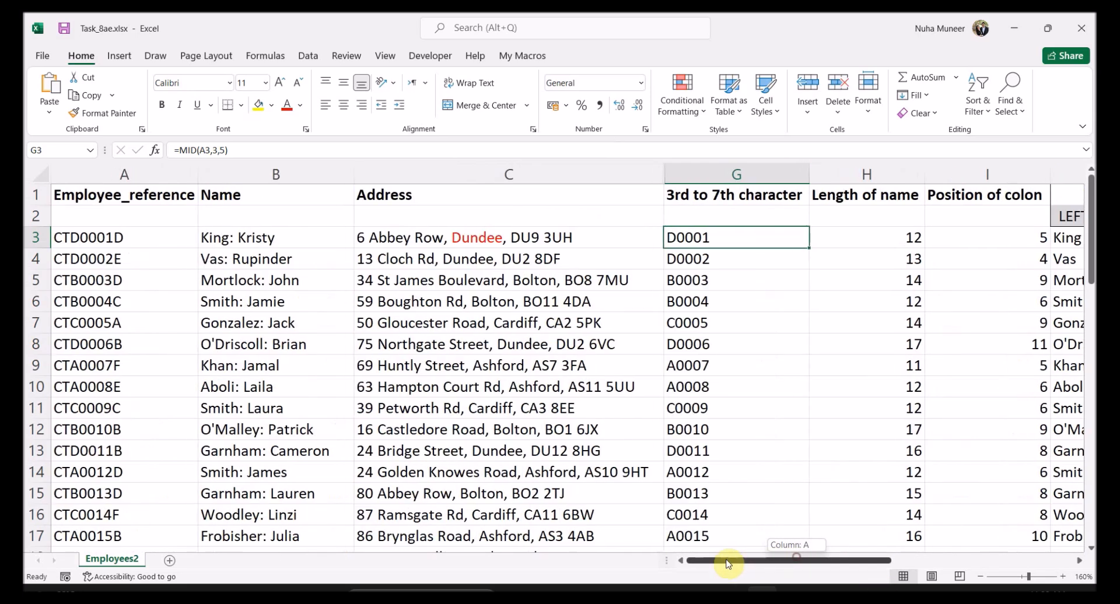
double_click(694, 238)
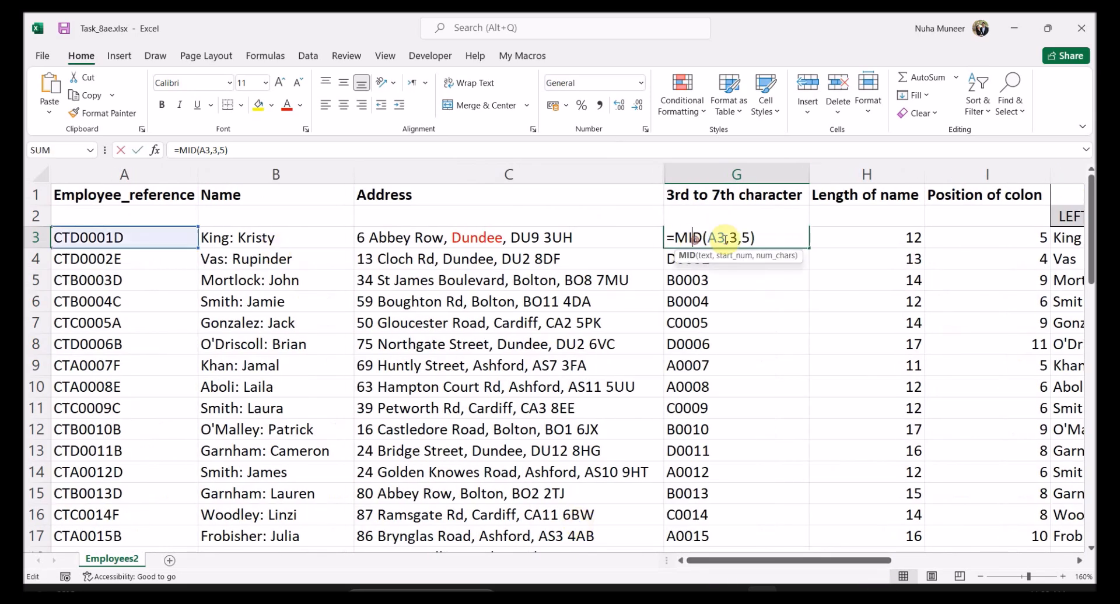
click(711, 236)
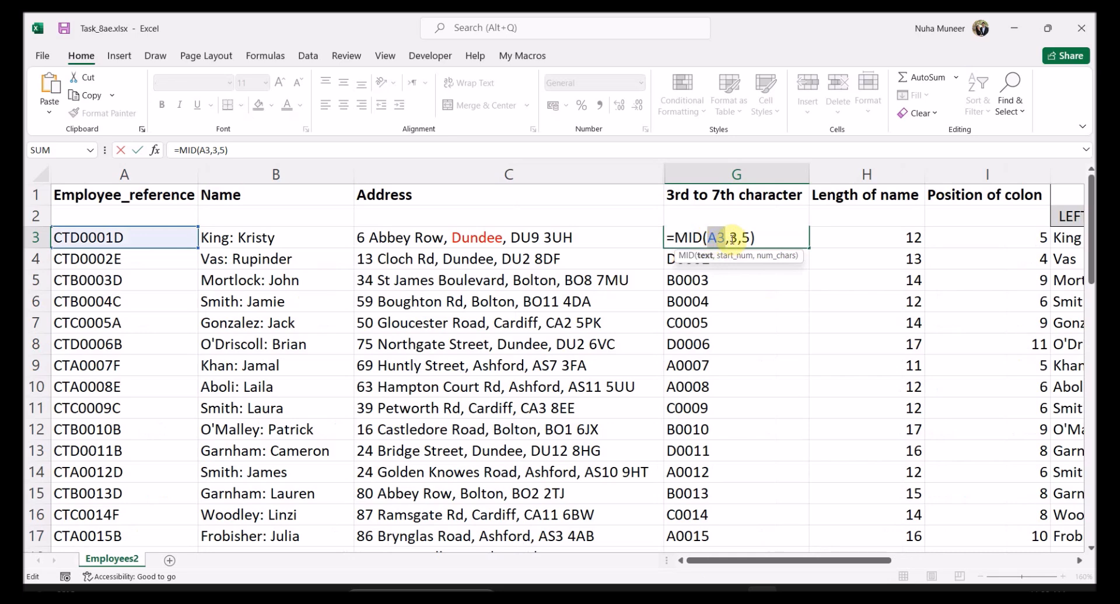
double_click(734, 237)
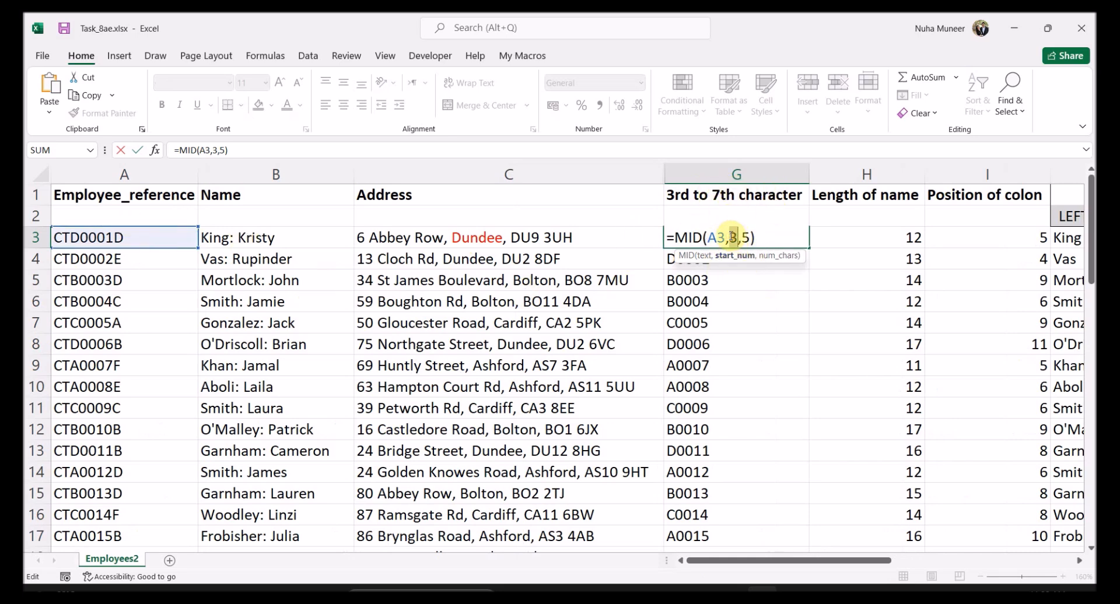
click(749, 237)
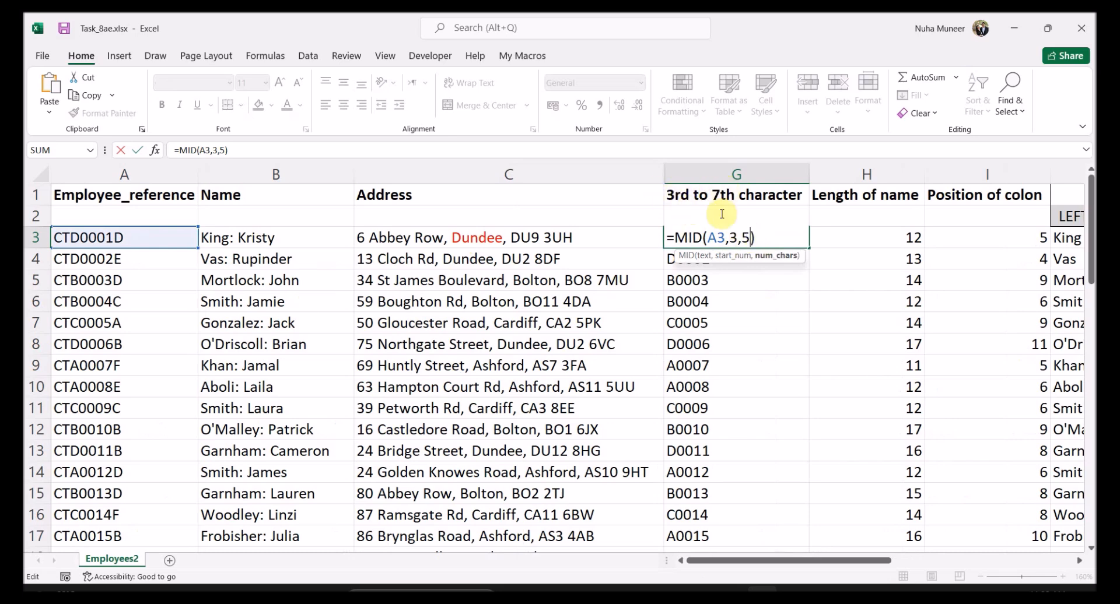
key(Return)
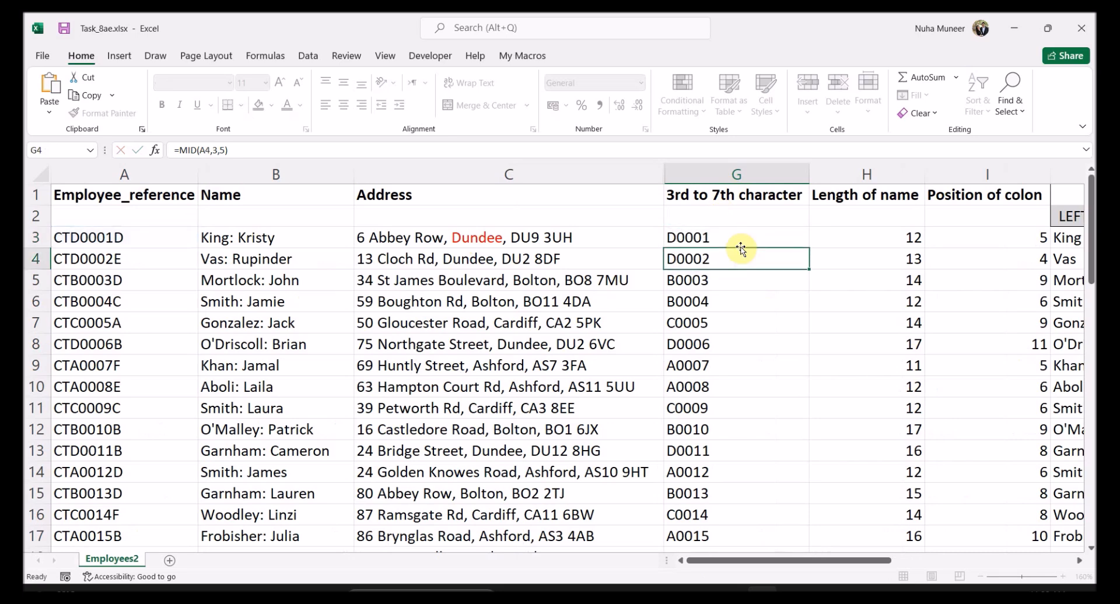
Hide column G, 3rd to 7th character.
click(705, 238)
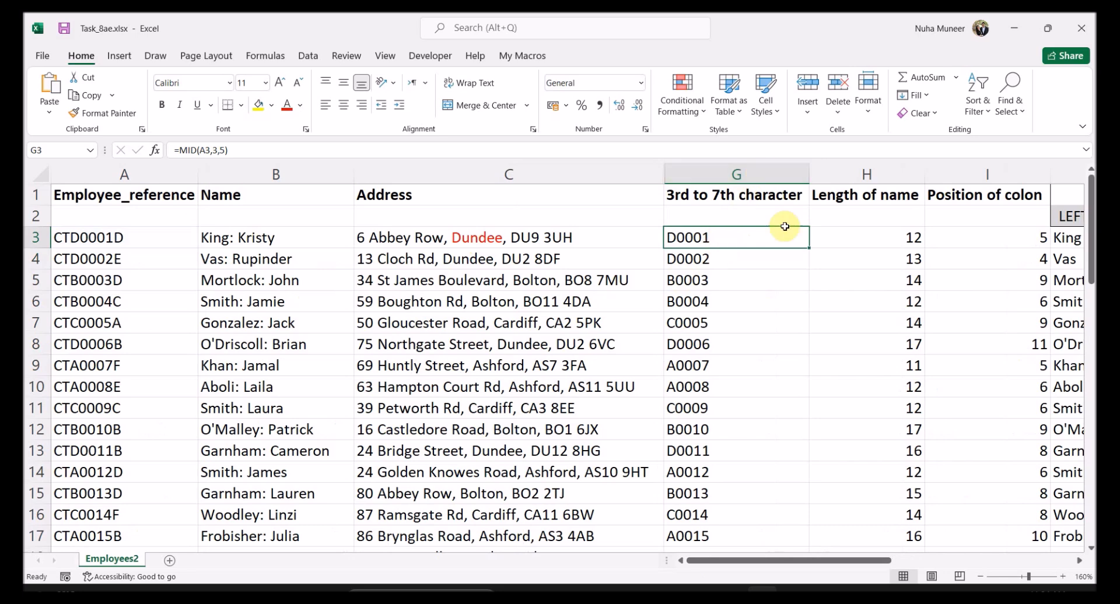
right_click(737, 174)
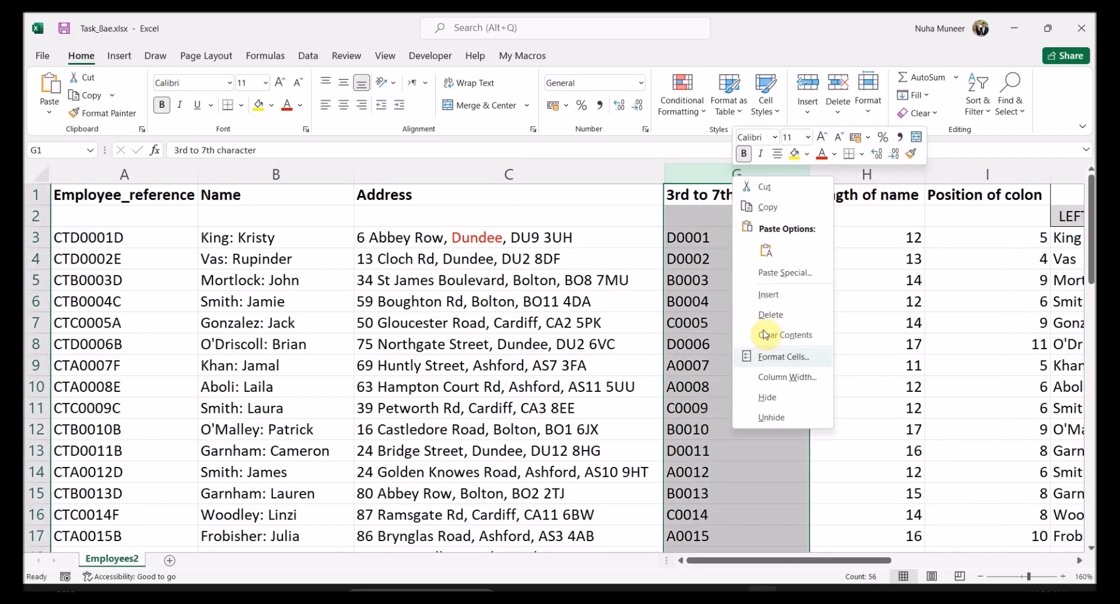
click(771, 397)
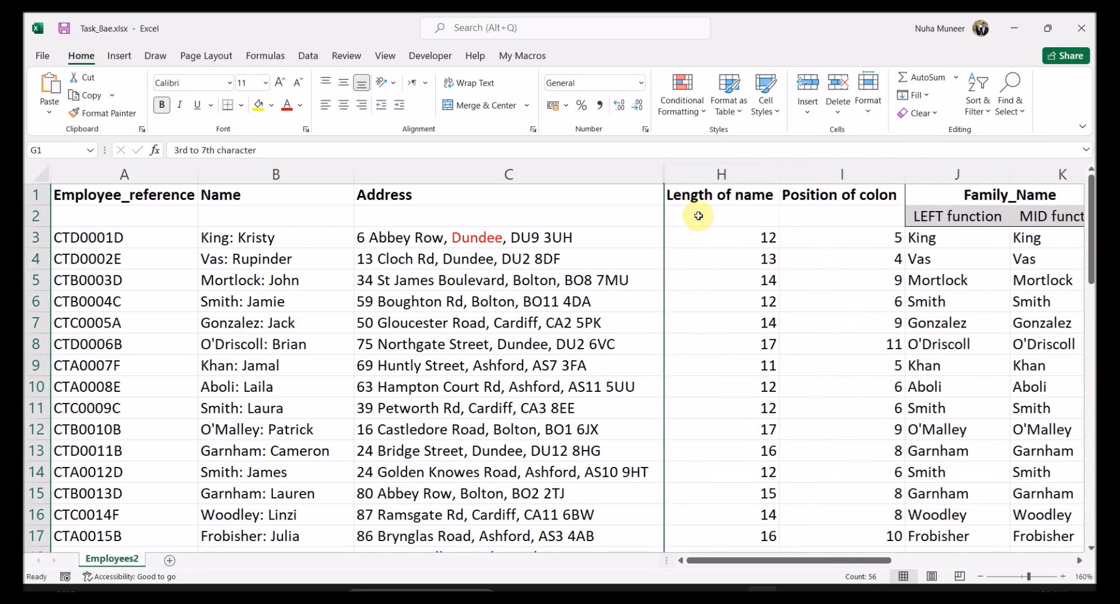
Inspect the LEN formula in H3 and hide column H, Length of name.
double_click(754, 241)
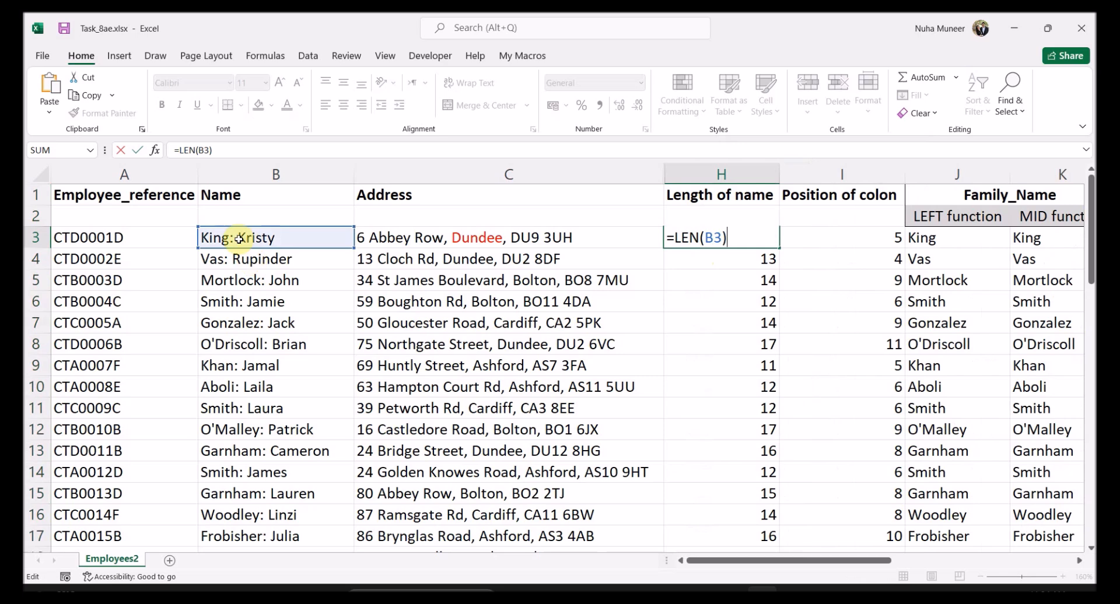
key(Return)
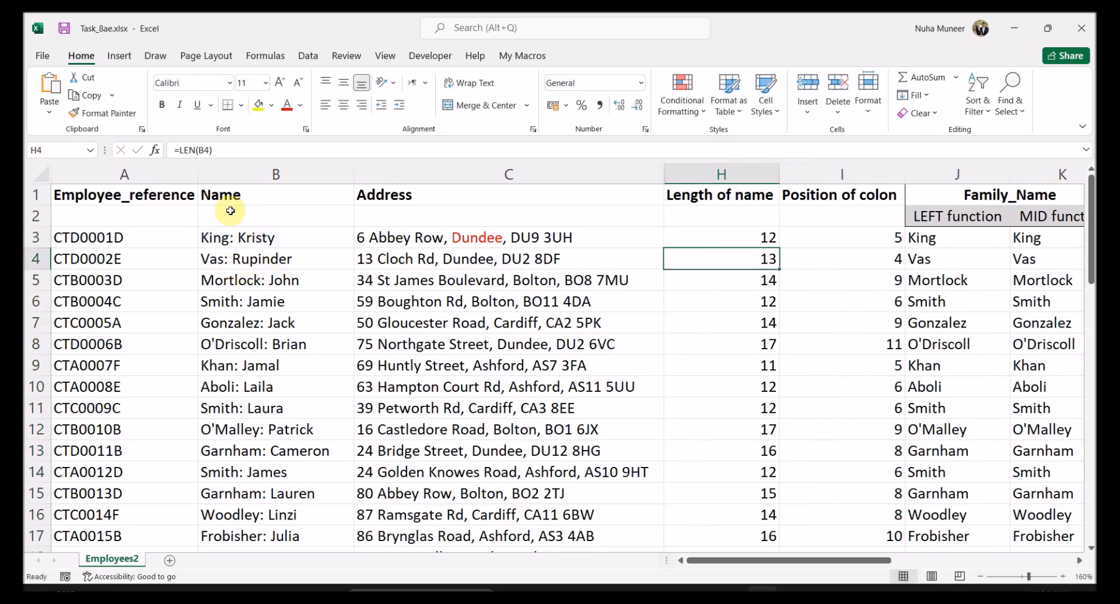
click(738, 171)
right_click(738, 171)
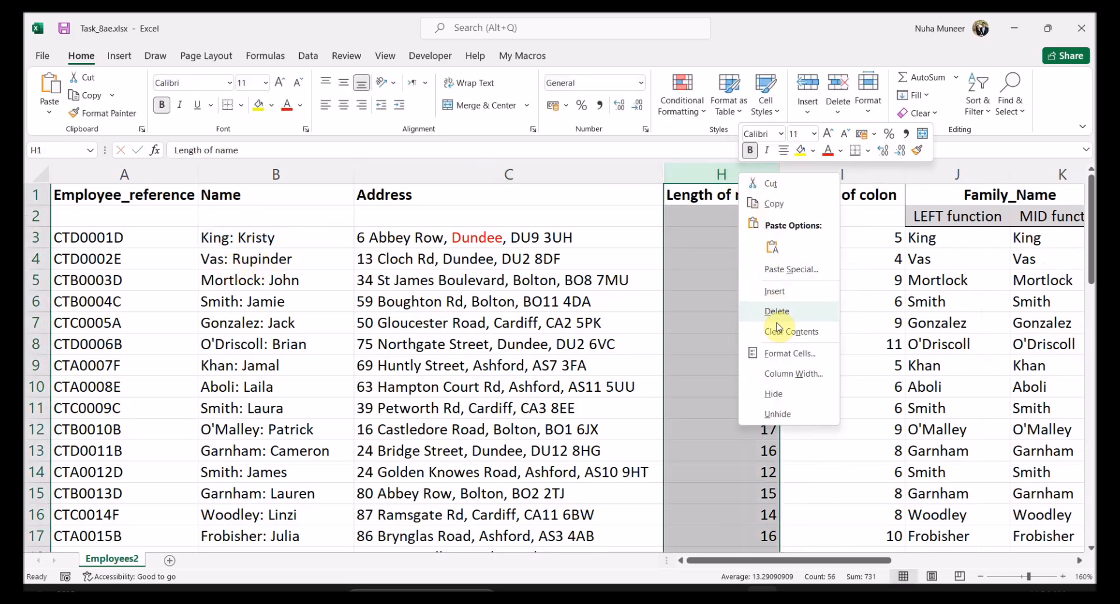
click(780, 402)
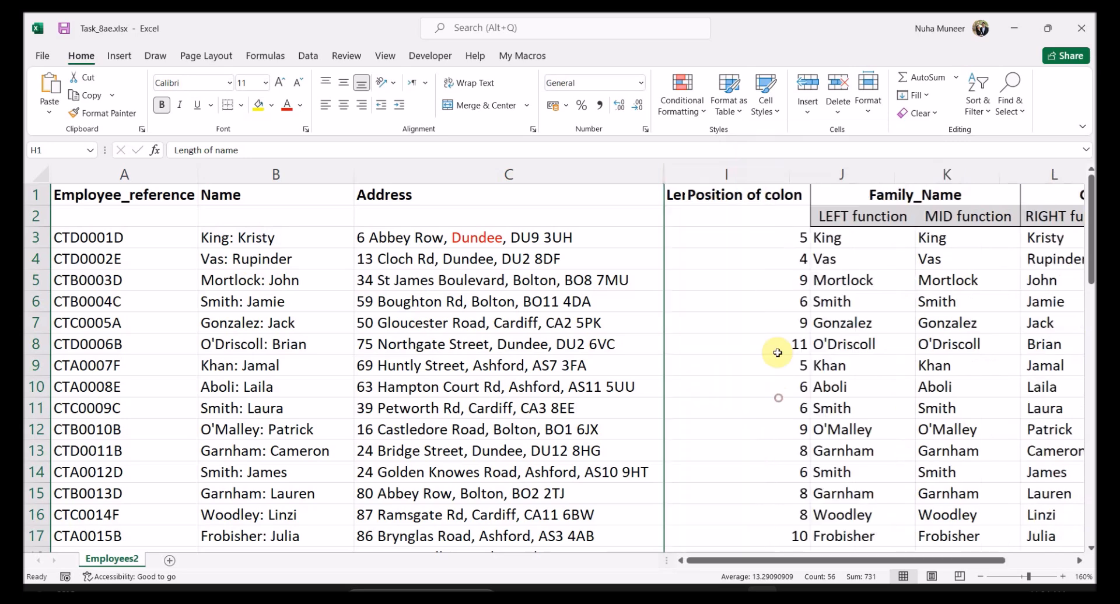
Examine the FIND formula in I3 under Position of colon, highlighting the function name and its find_text argument.
click(733, 236)
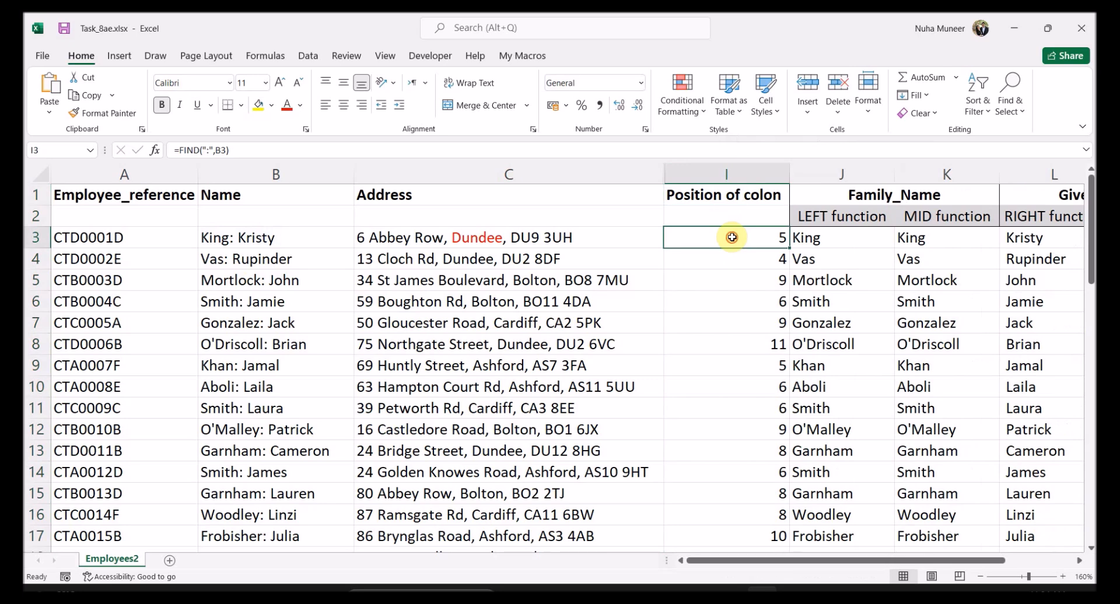
double_click(697, 238)
double_click(696, 238)
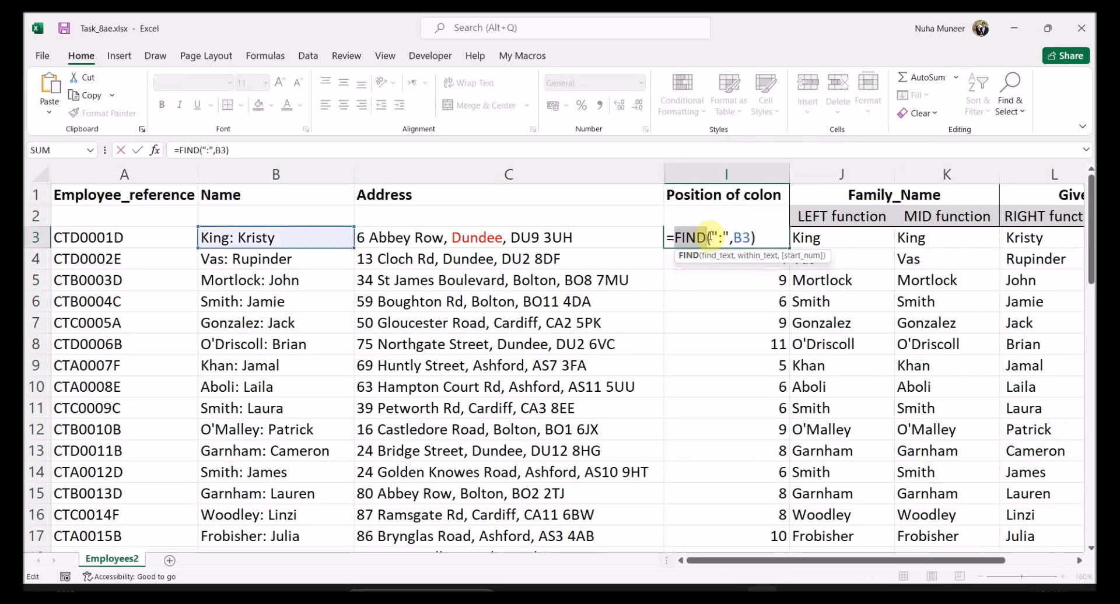
double_click(697, 237)
drag(711, 238, 742, 246)
click(714, 236)
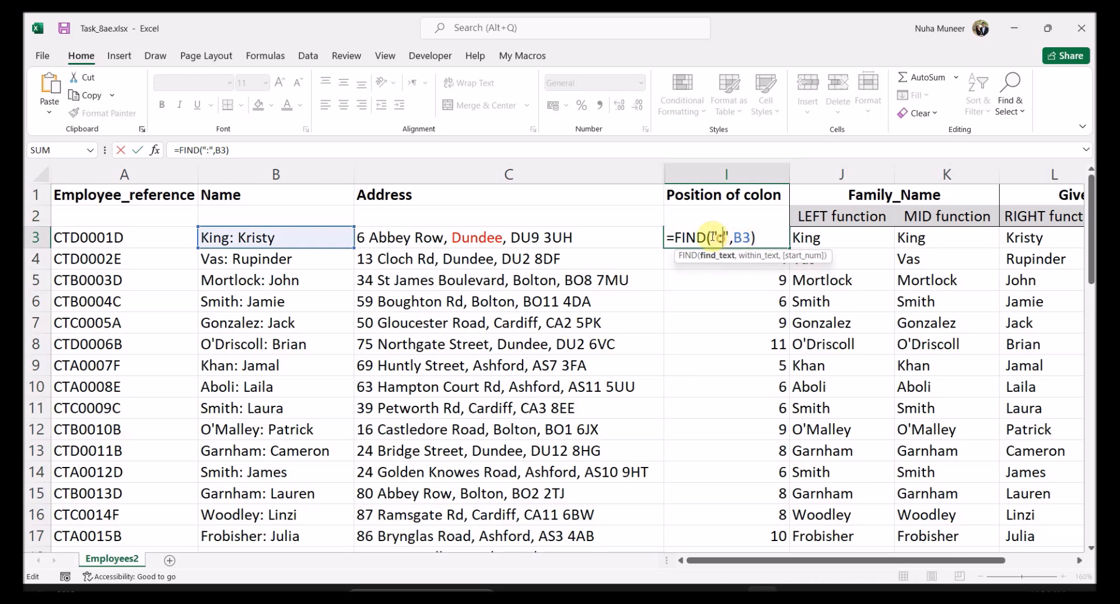
drag(729, 232, 742, 237)
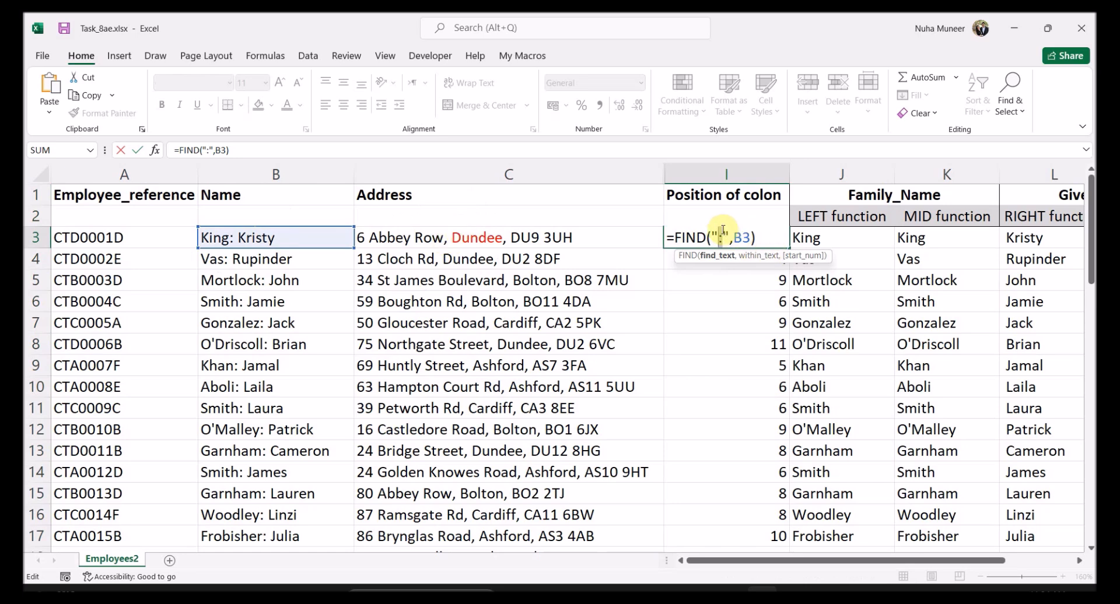
Clear and re-enter ":" as the find_text argument of the FIND formula in I3, and review its within_text argument.
key(BackSpace)
text(:)
key(BackSpace)
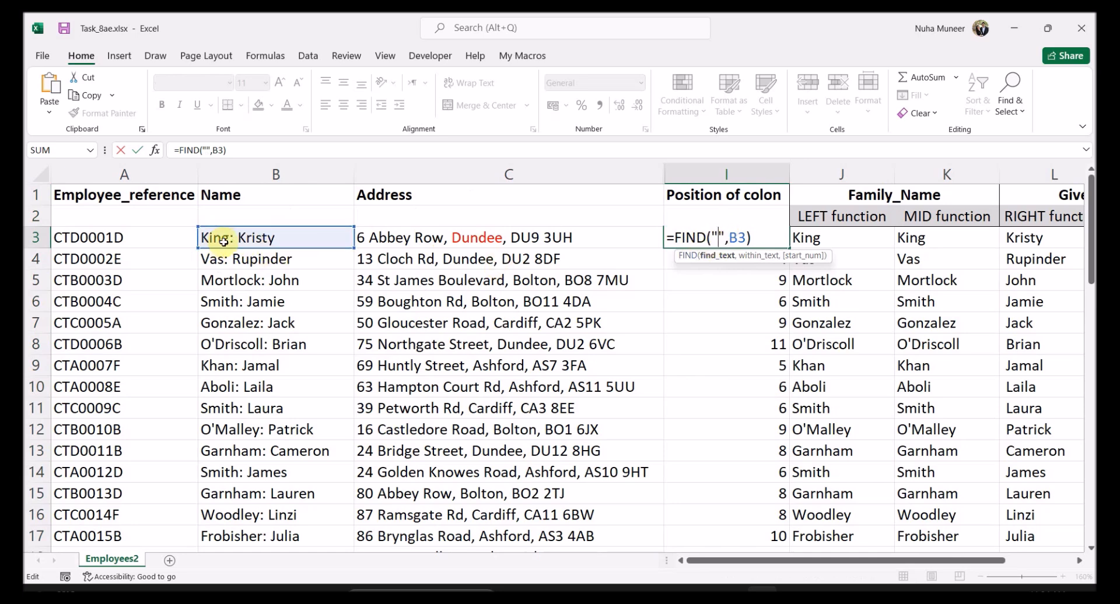
text(:)
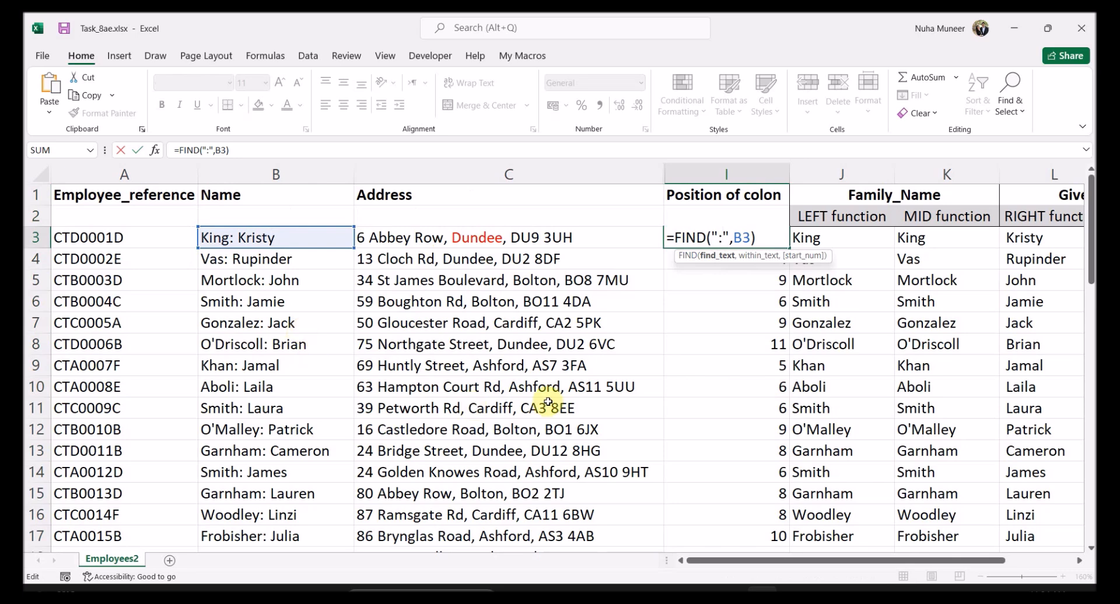
key(Right)
key(Right)
key(Right)
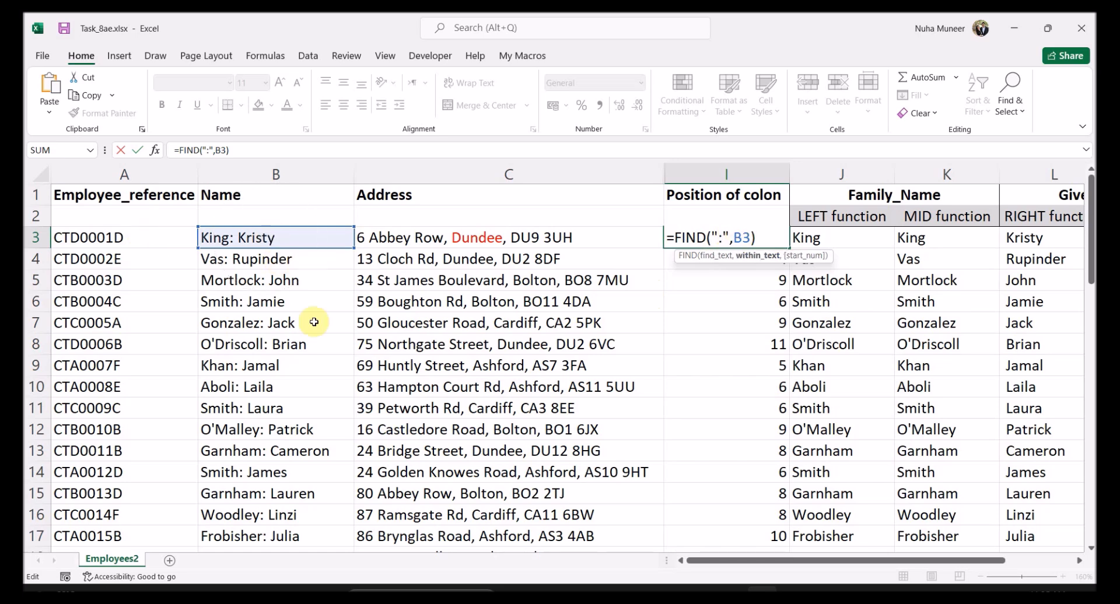
key(Return)
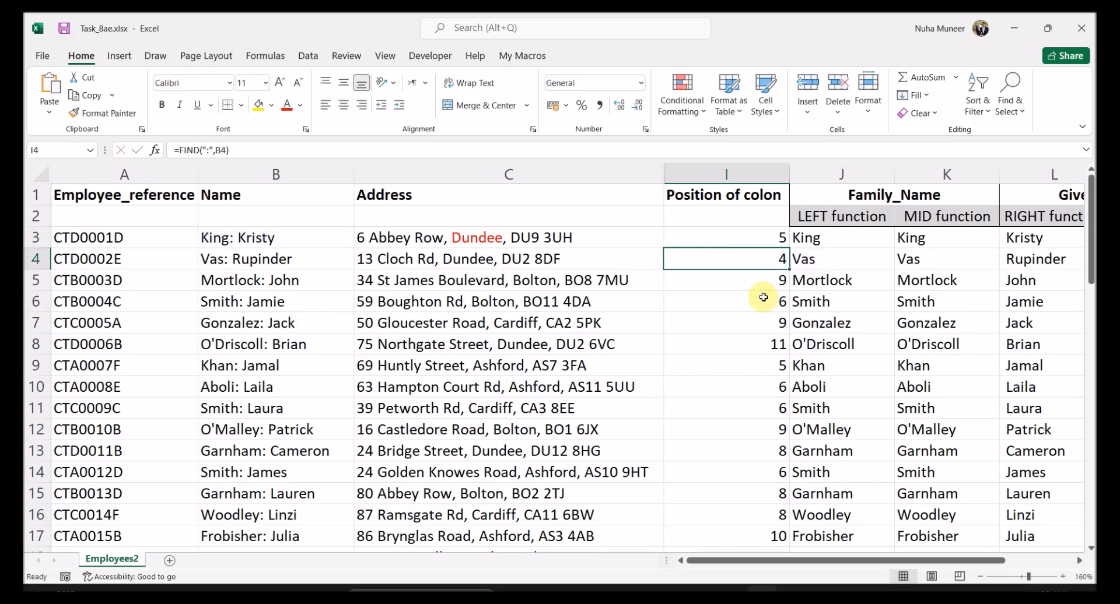
Hide column I, Position of colon, and select the Family_Name heading.
right_click(734, 177)
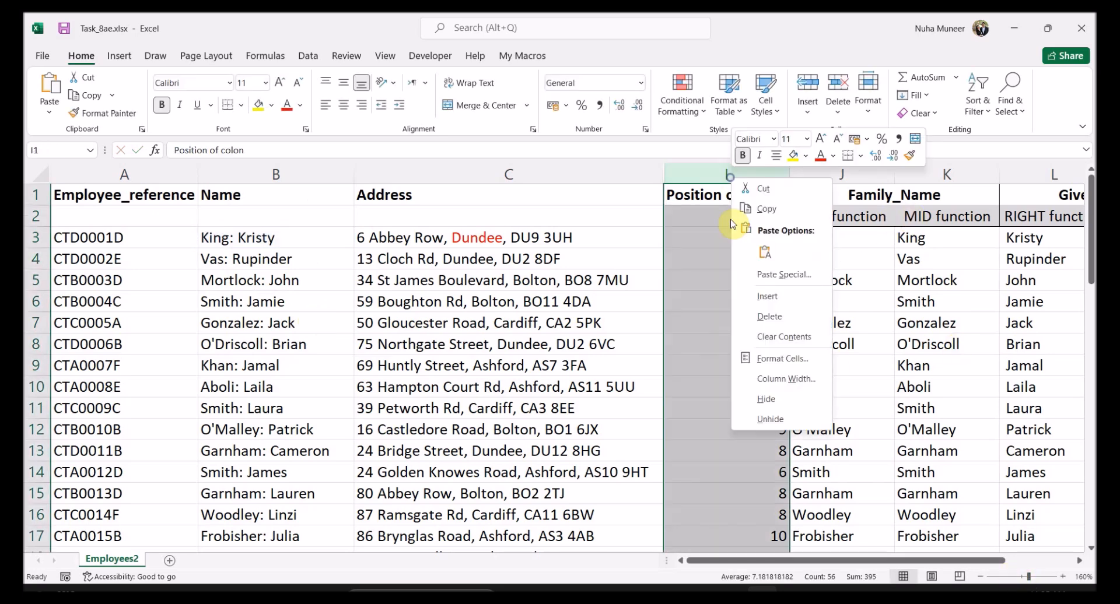
click(764, 400)
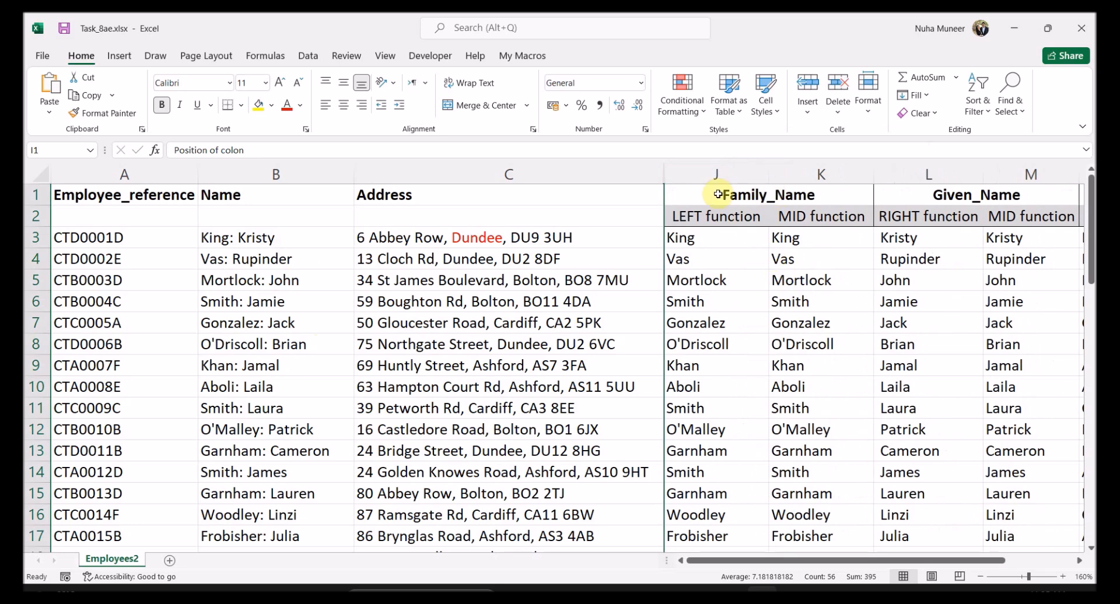
click(721, 194)
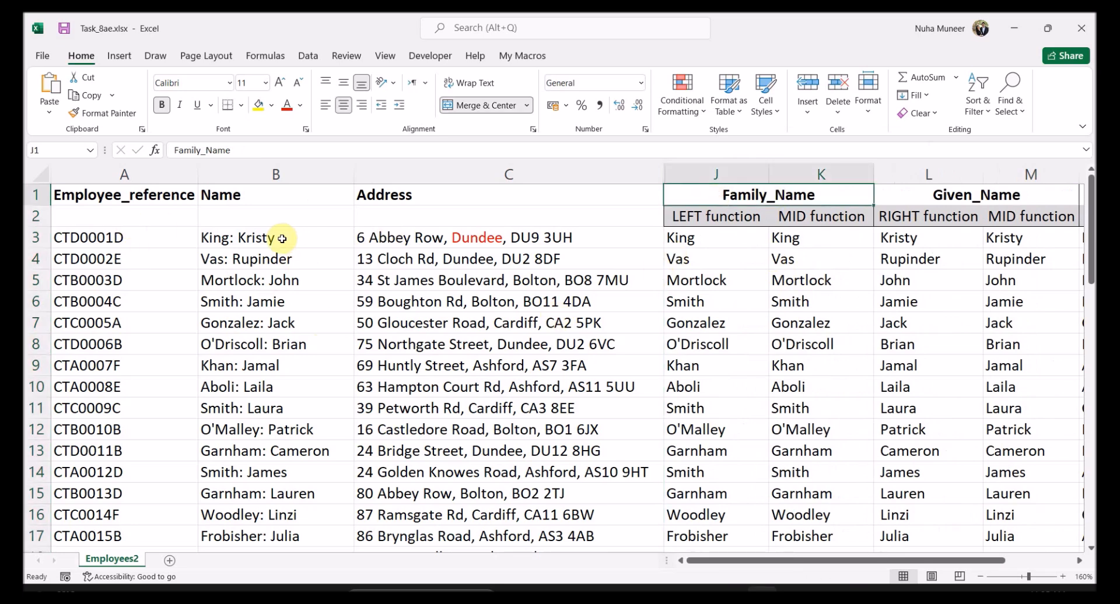
Highlight the family-name part of the text in B3, and review the LEFT function and MID function subheadings under Family_Name.
click(217, 237)
double_click(216, 237)
drag(229, 237, 280, 239)
click(230, 237)
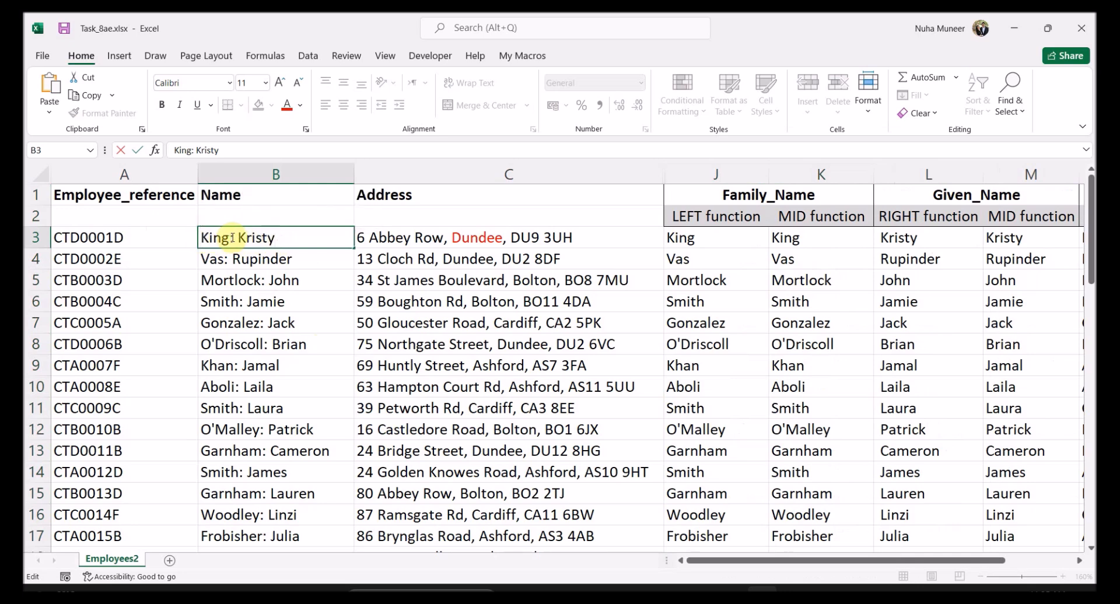
drag(222, 237, 200, 237)
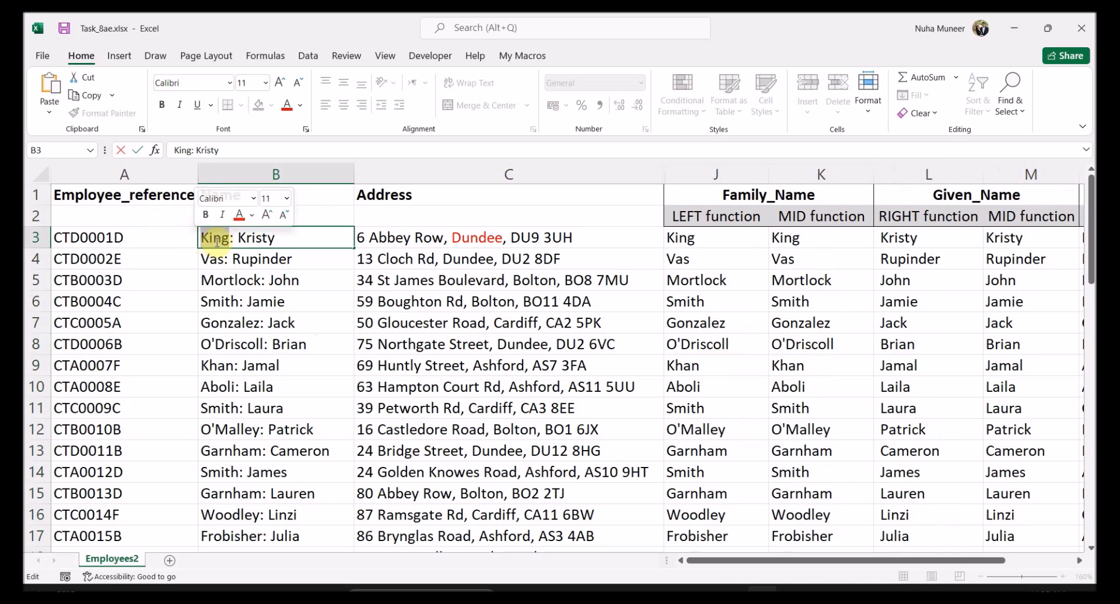
key(Escape)
click(698, 217)
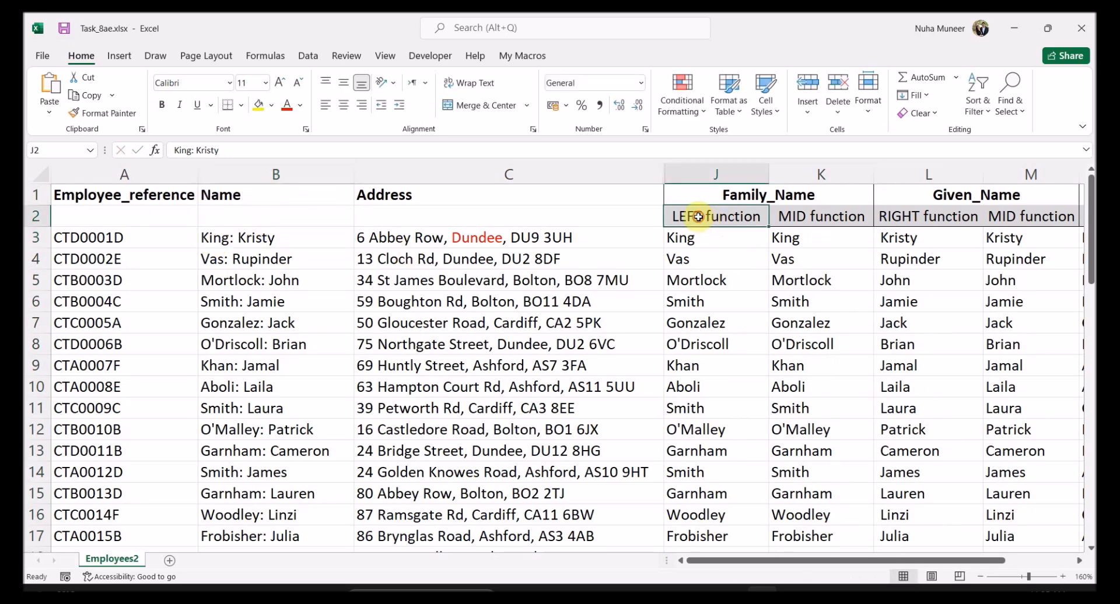
click(796, 217)
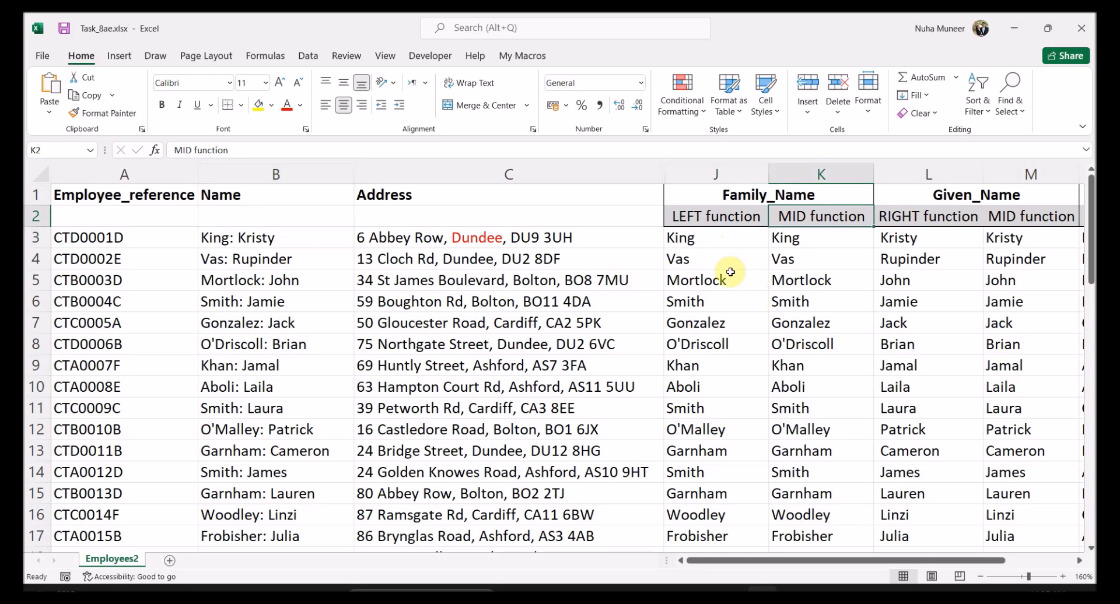
Examine the LEFT formula in J3, highlighting the function name, its text argument and the FIND arguments.
click(709, 242)
double_click(709, 242)
double_click(687, 236)
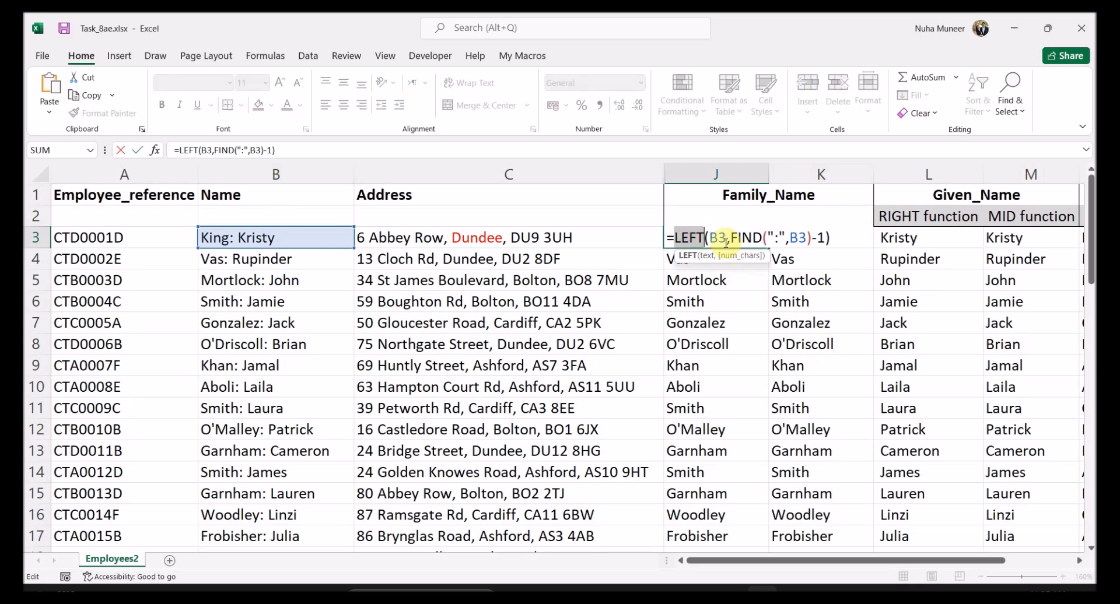
double_click(718, 238)
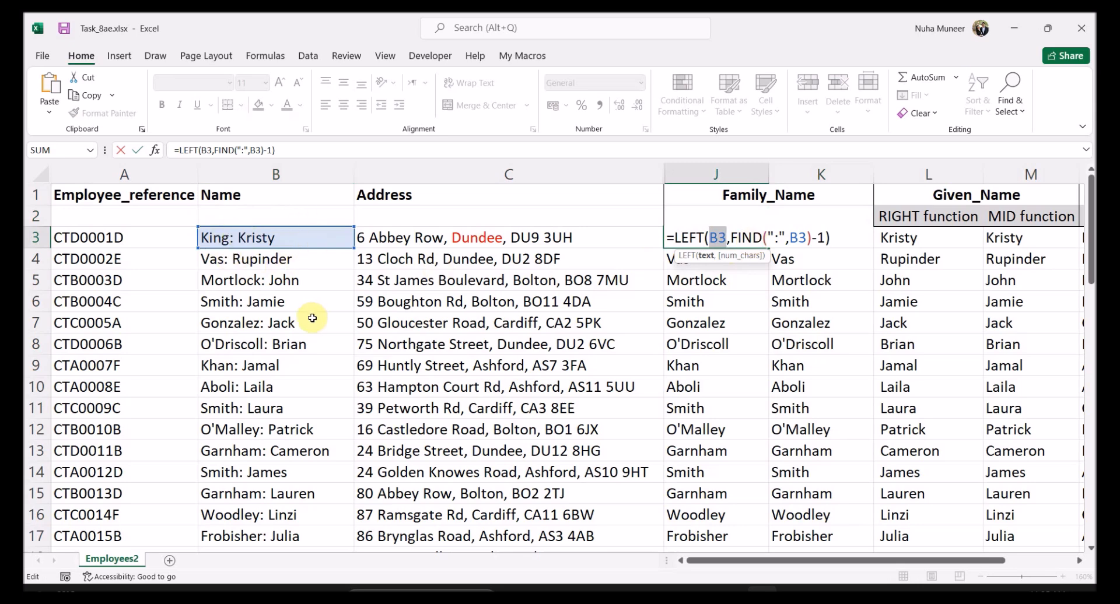
double_click(745, 237)
double_click(776, 238)
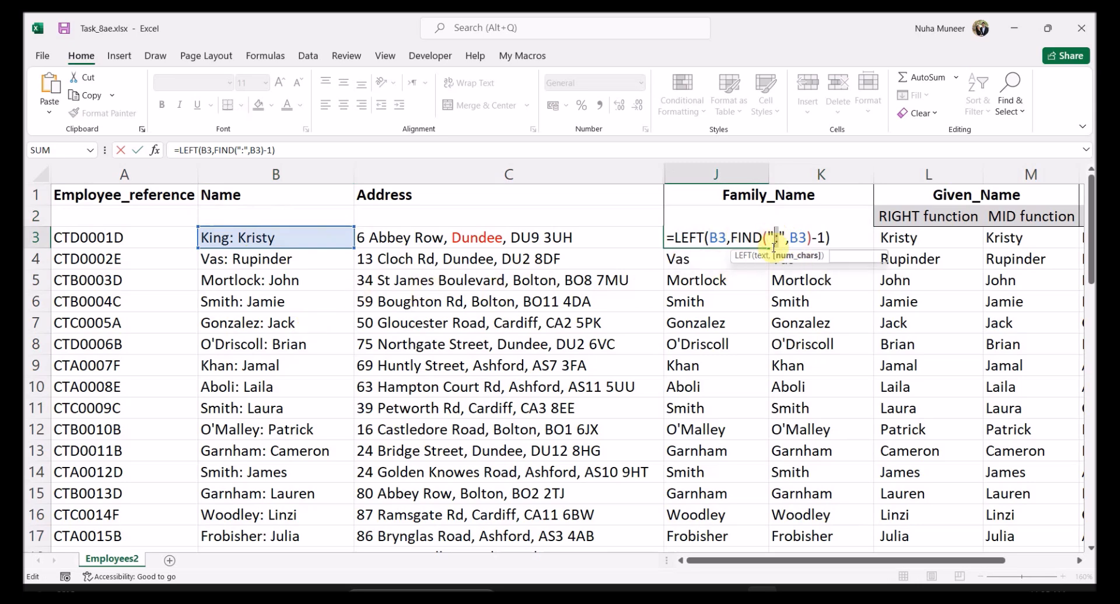
double_click(797, 238)
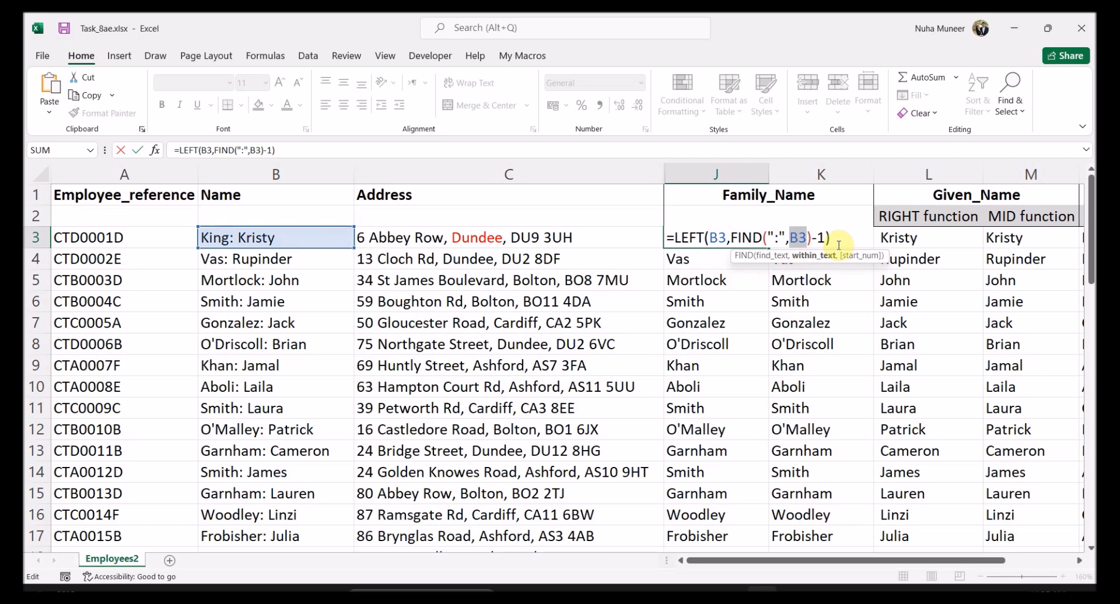
Remove the -1 after FIND from the LEFT formula in J3 and apply the shortened formula.
double_click(815, 237)
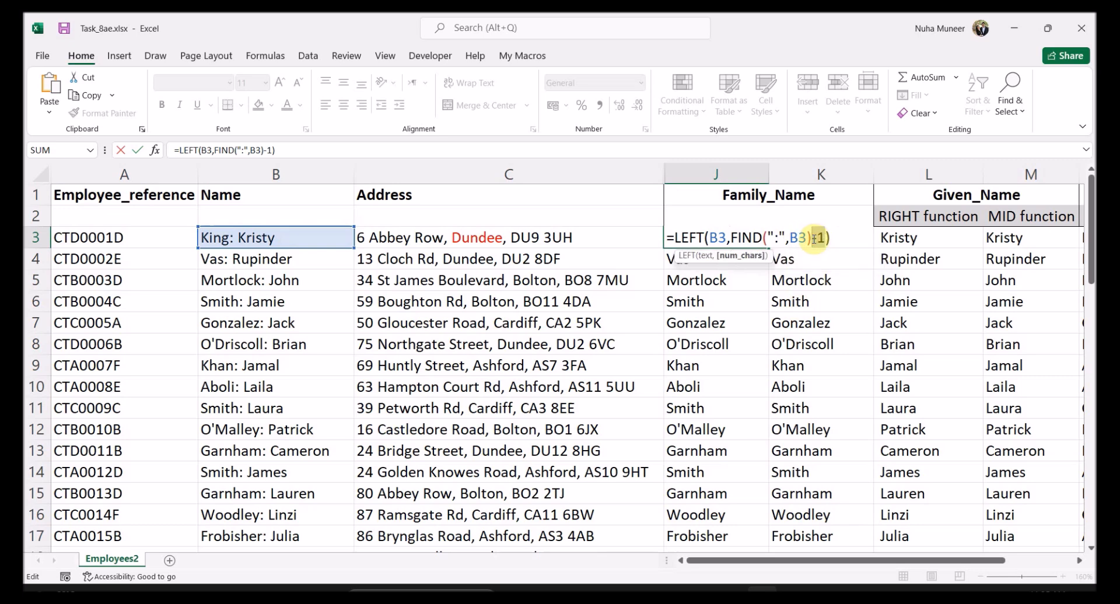
key(Delete)
key(Delete)
key(Return)
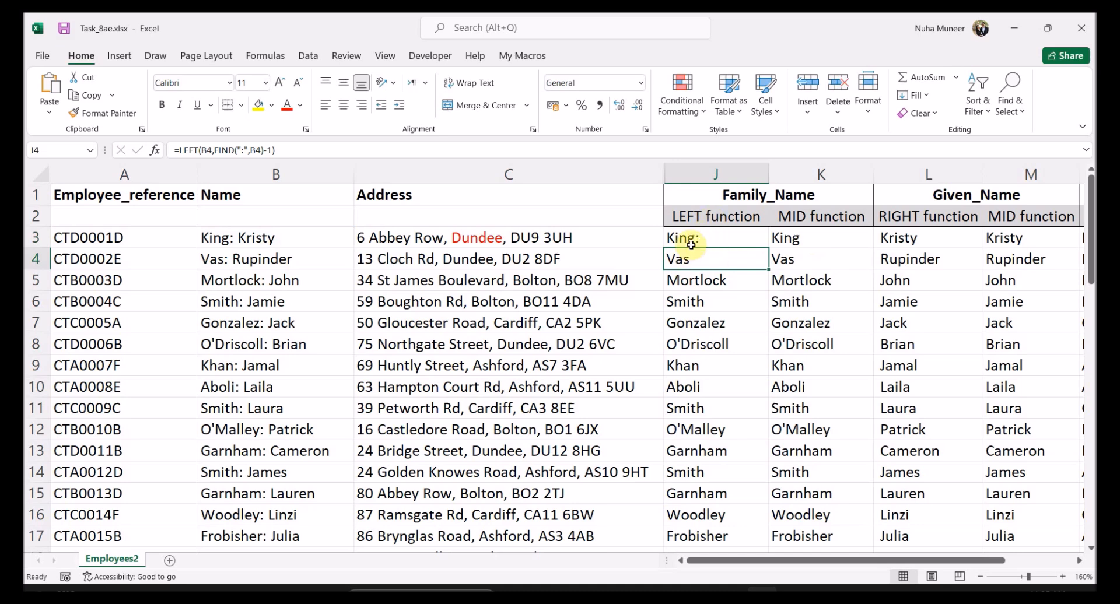
Restore the -1 after FIND in J3 so the formula reads =LEFT(B3,FIND(":",B3)-1).
click(705, 239)
double_click(705, 239)
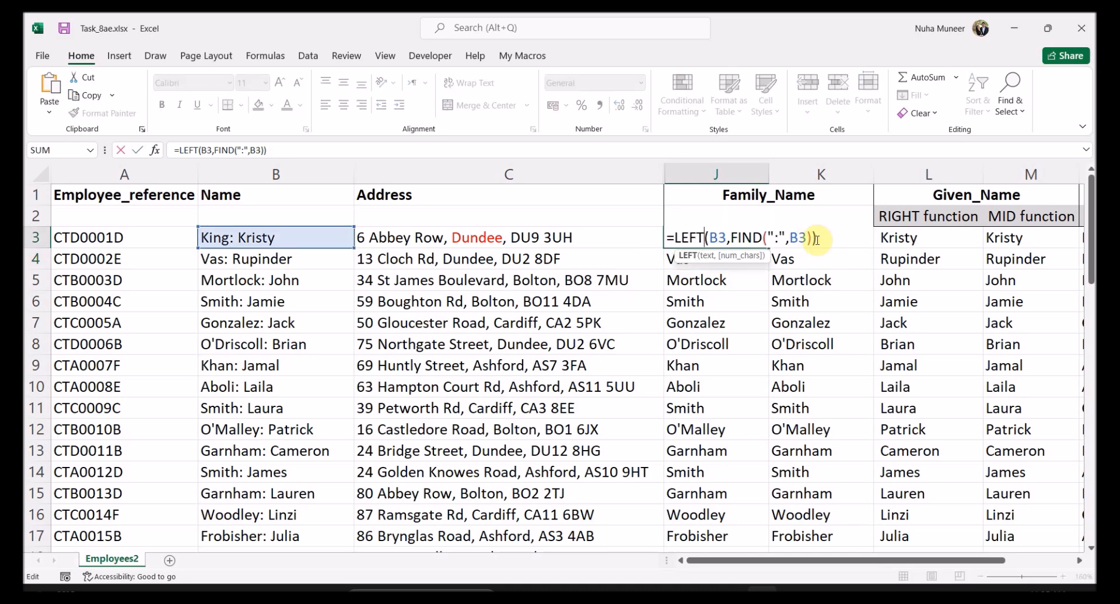
click(813, 236)
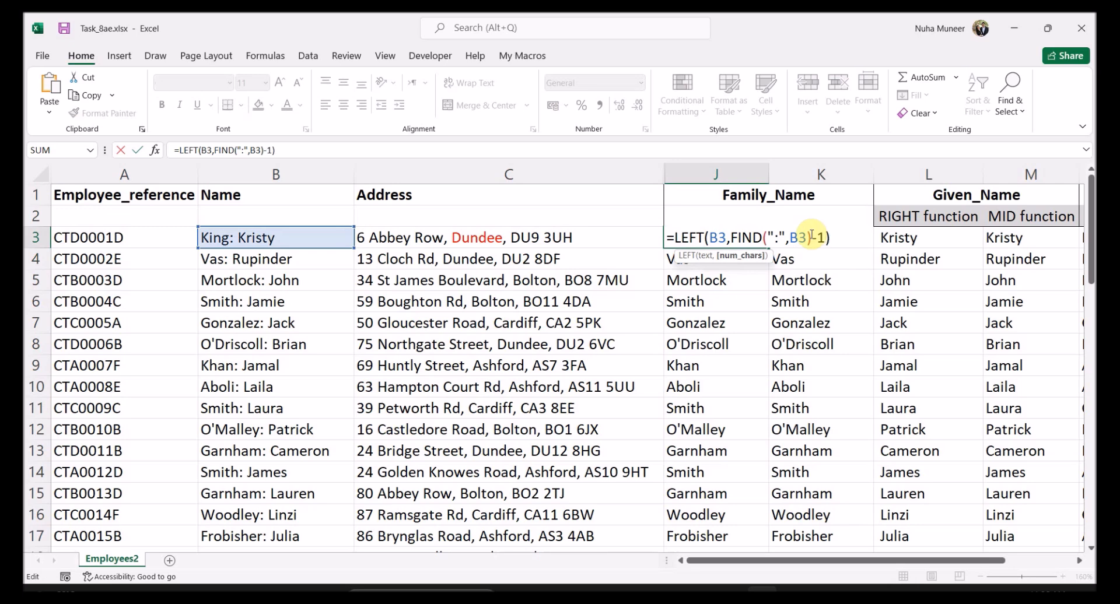
key(Return)
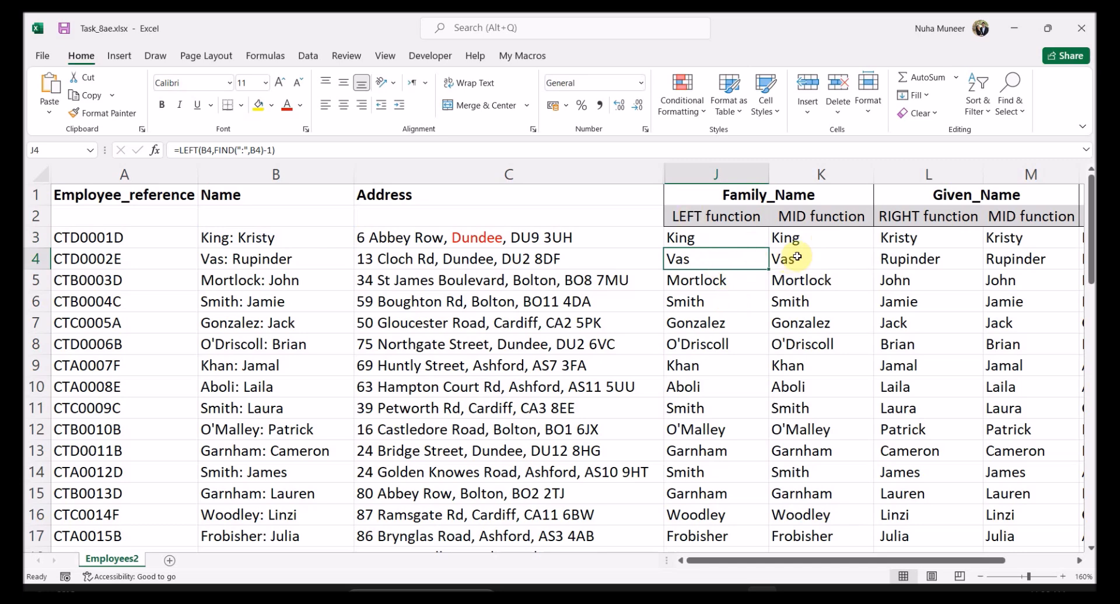
Examine the MID formula in K3, highlighting the function name, its text and start_num arguments, and the FIND part of num_chars.
click(806, 240)
double_click(806, 241)
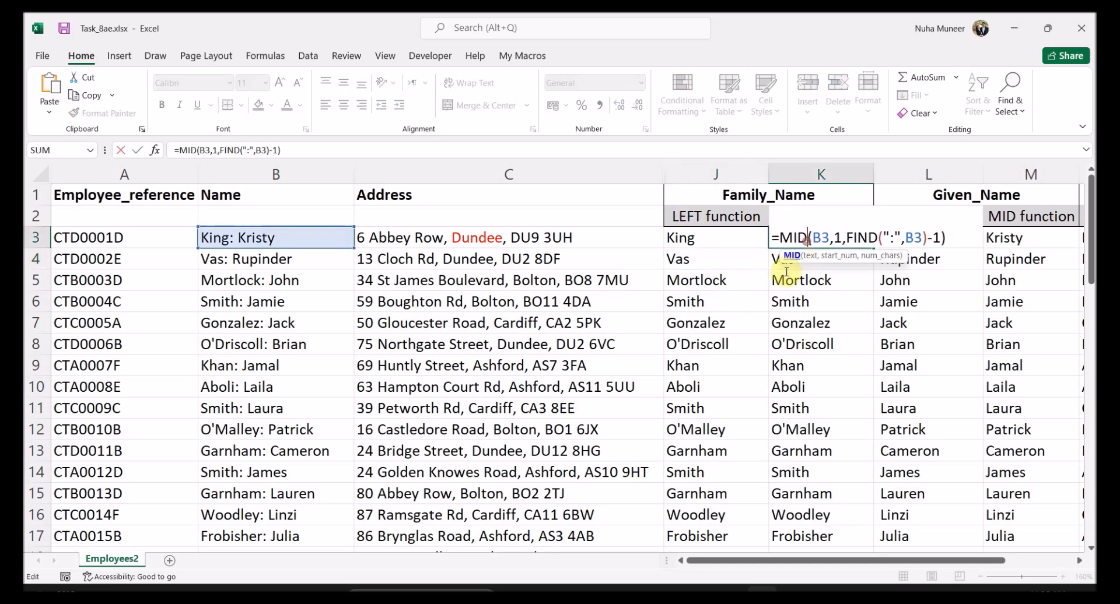
double_click(794, 238)
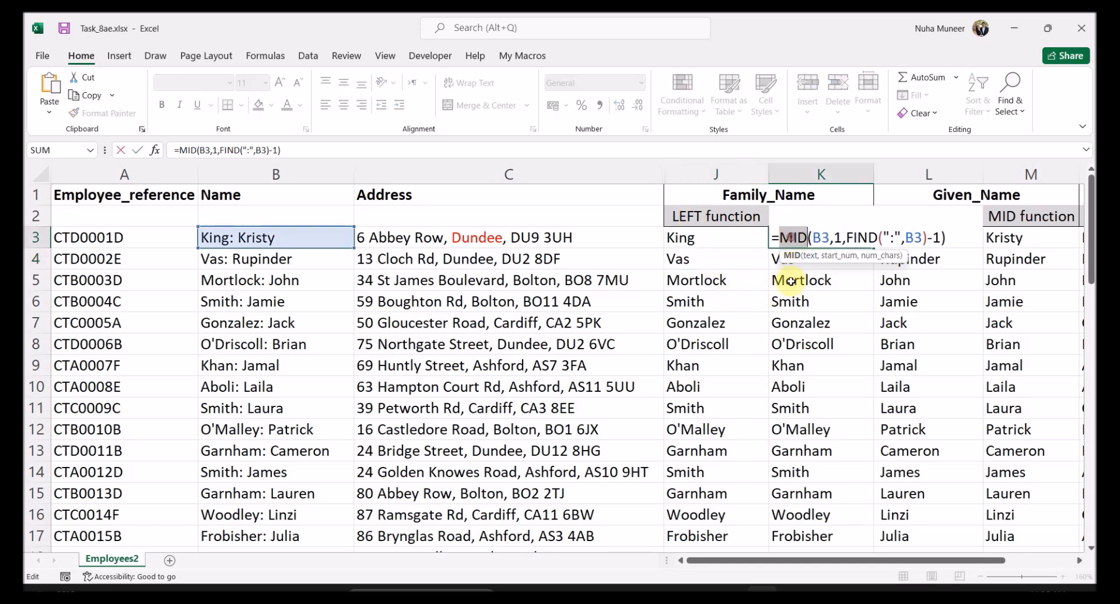
double_click(819, 238)
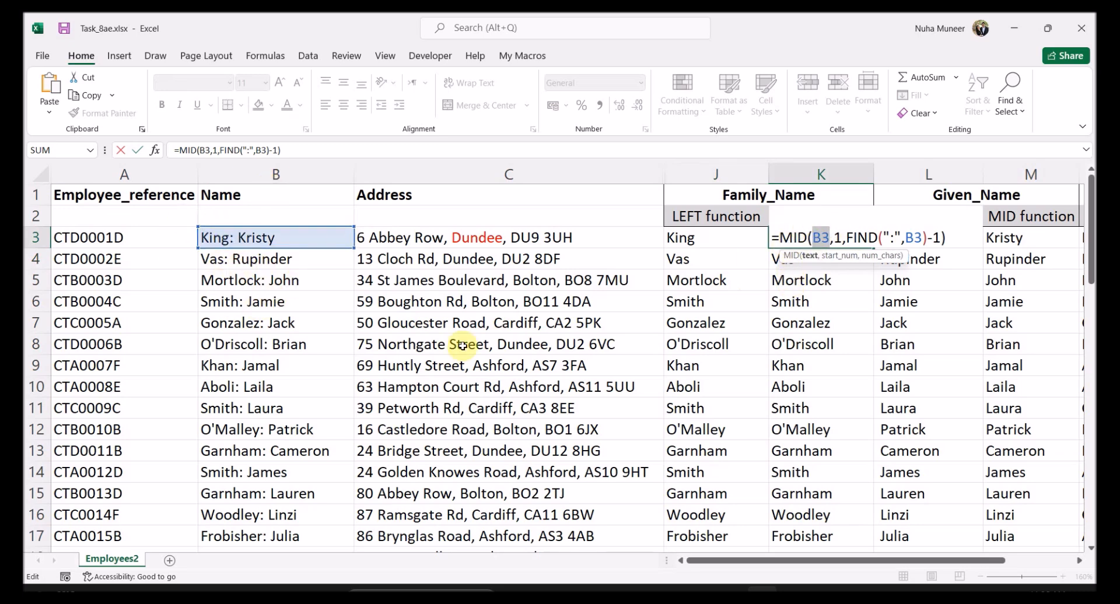
double_click(838, 237)
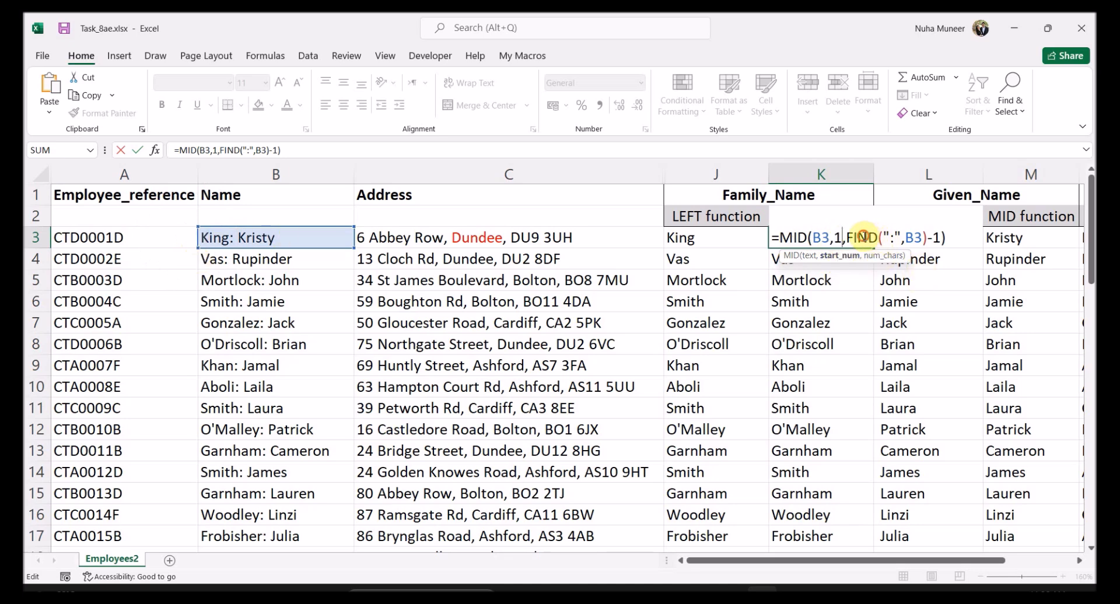
drag(868, 237, 931, 238)
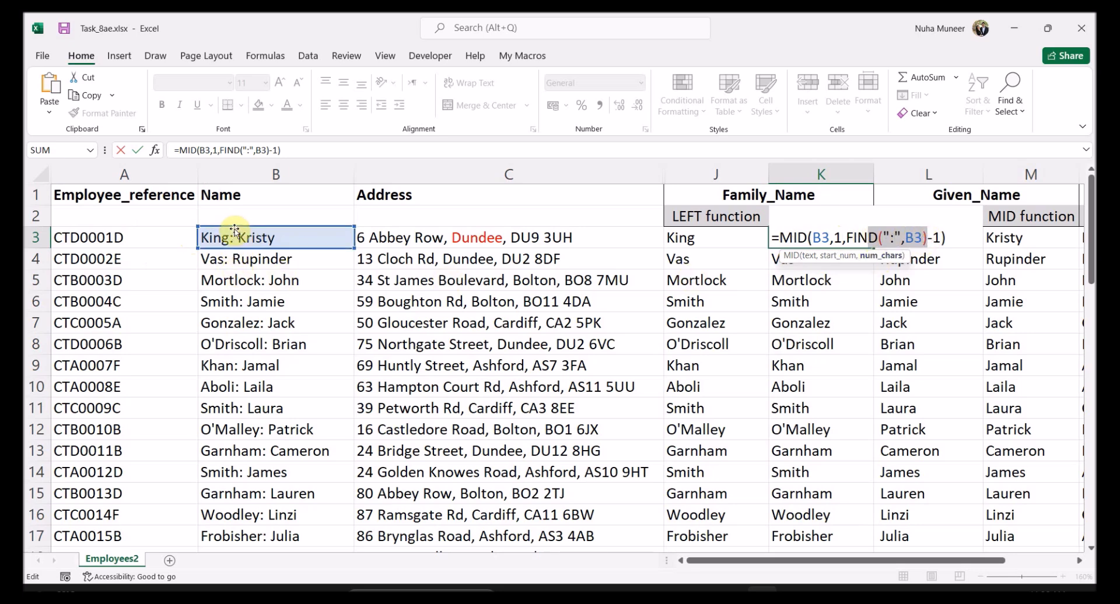
Remove and re-enter the -1 after FIND in the MID formula in K3, applying the formula each time.
click(937, 238)
key(Return)
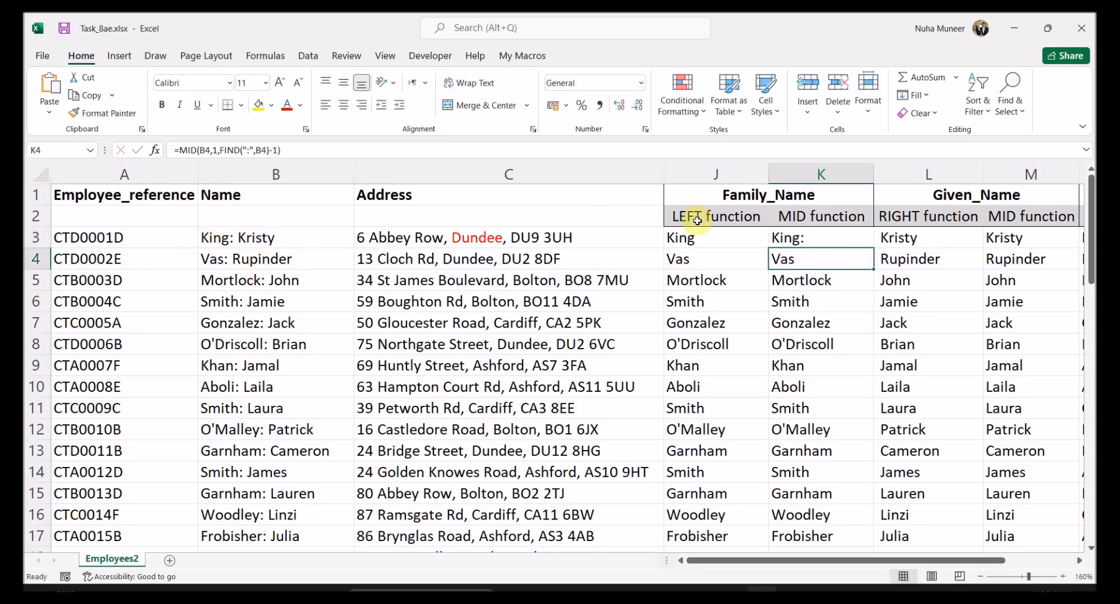
double_click(827, 238)
click(929, 238)
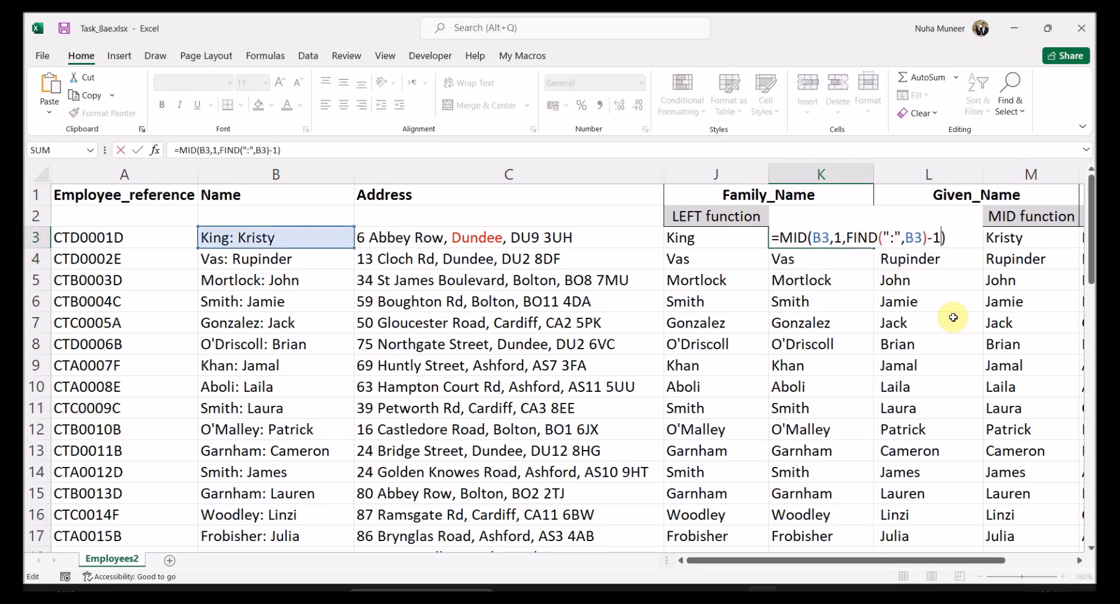
key(Return)
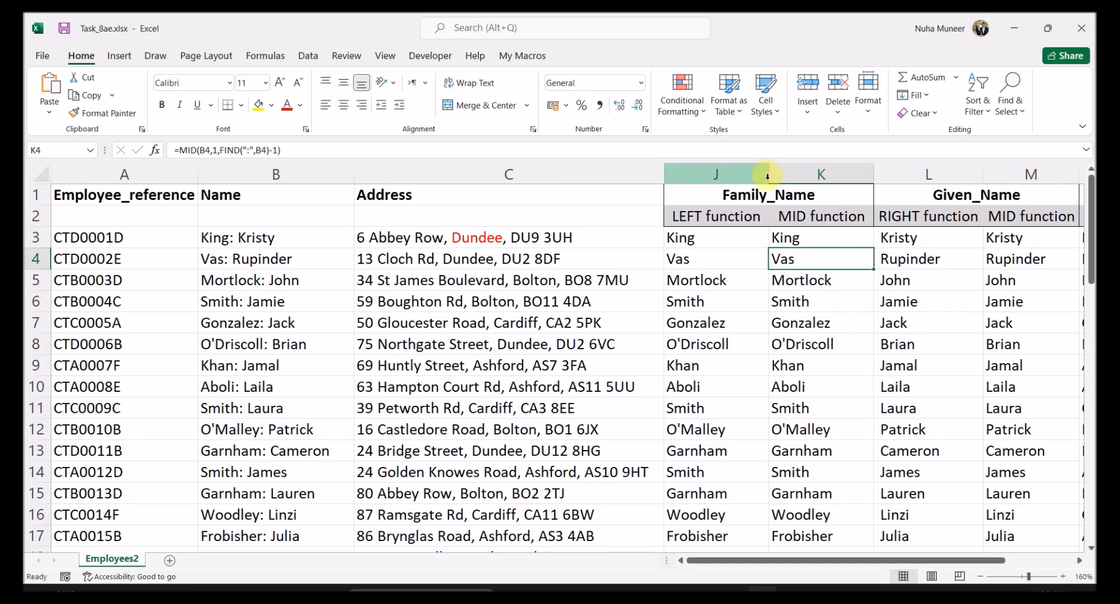
Hide both Family_Name columns, J and K.
click(805, 170)
drag(805, 170, 743, 169)
right_click(744, 168)
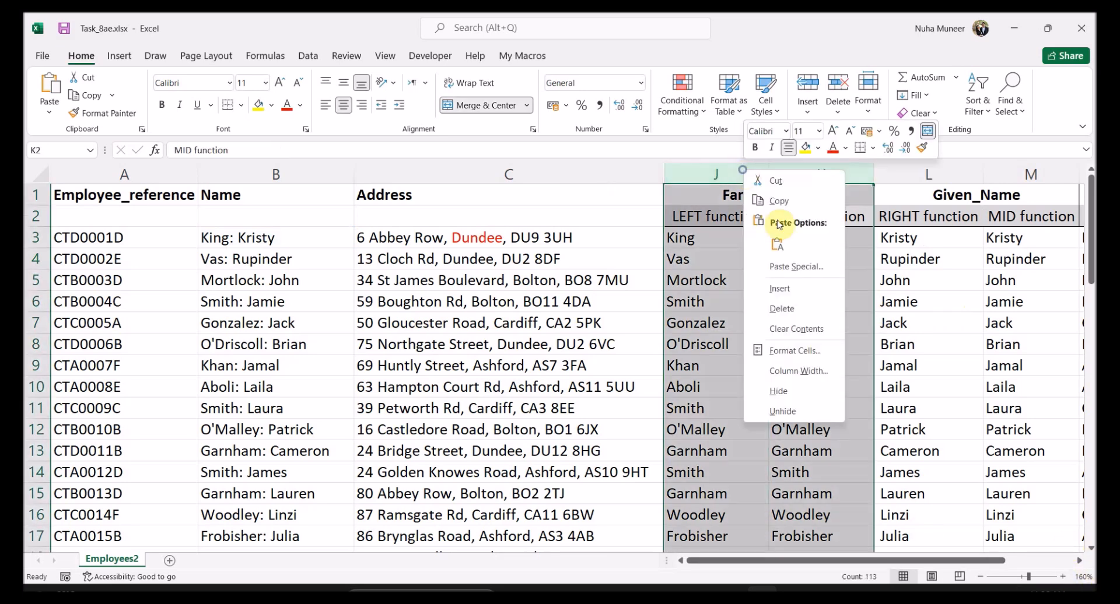
click(767, 399)
click(742, 257)
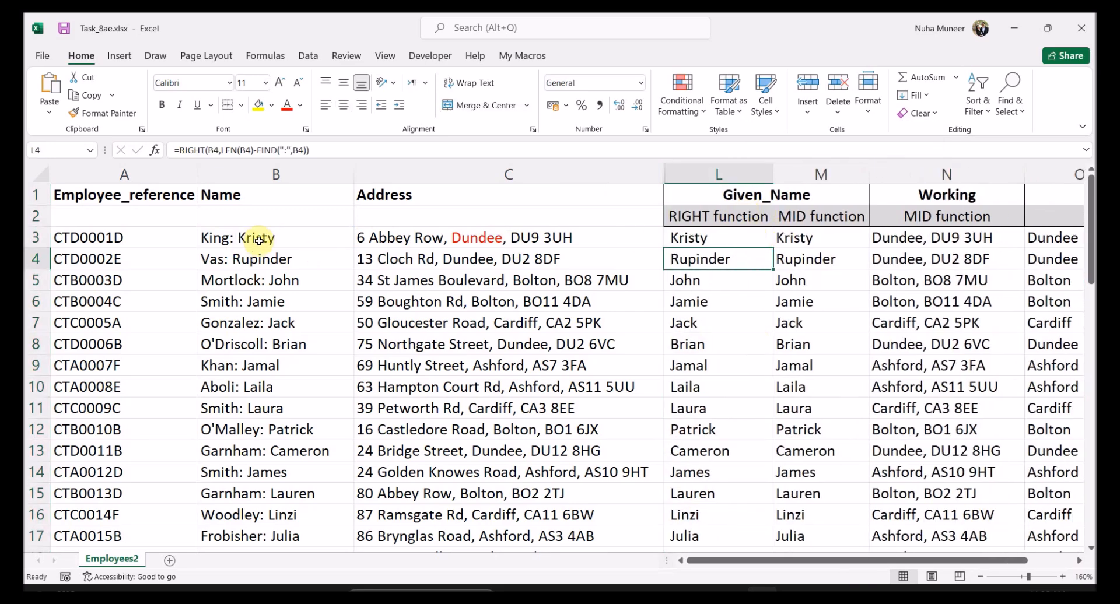
Highlight the given-name part of the text in B3, and leave the cell without changing it.
double_click(277, 237)
drag(279, 238, 237, 238)
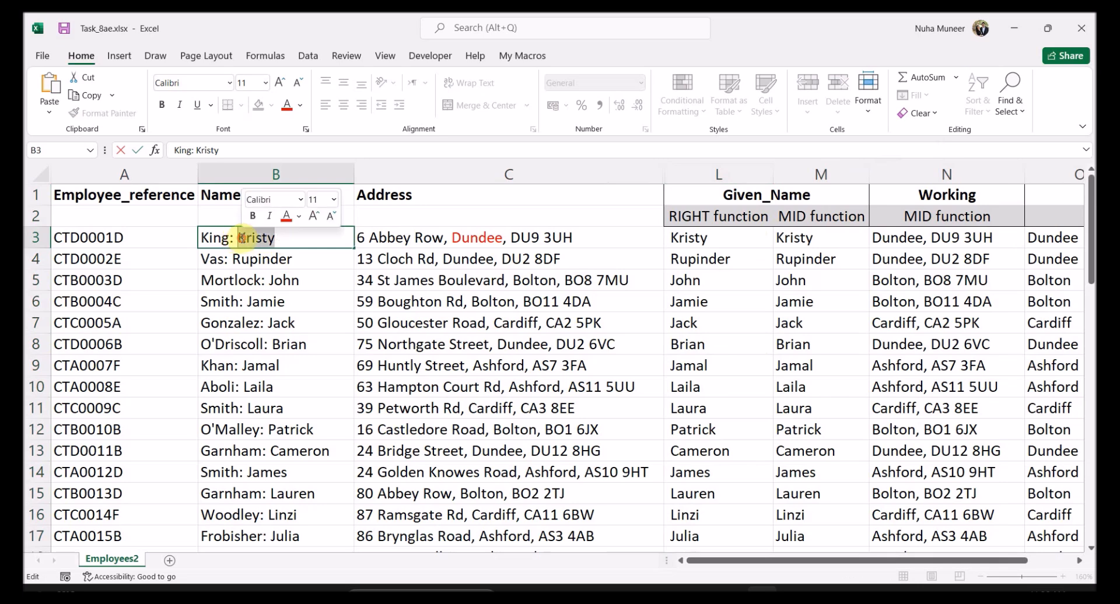
key(ctrl)
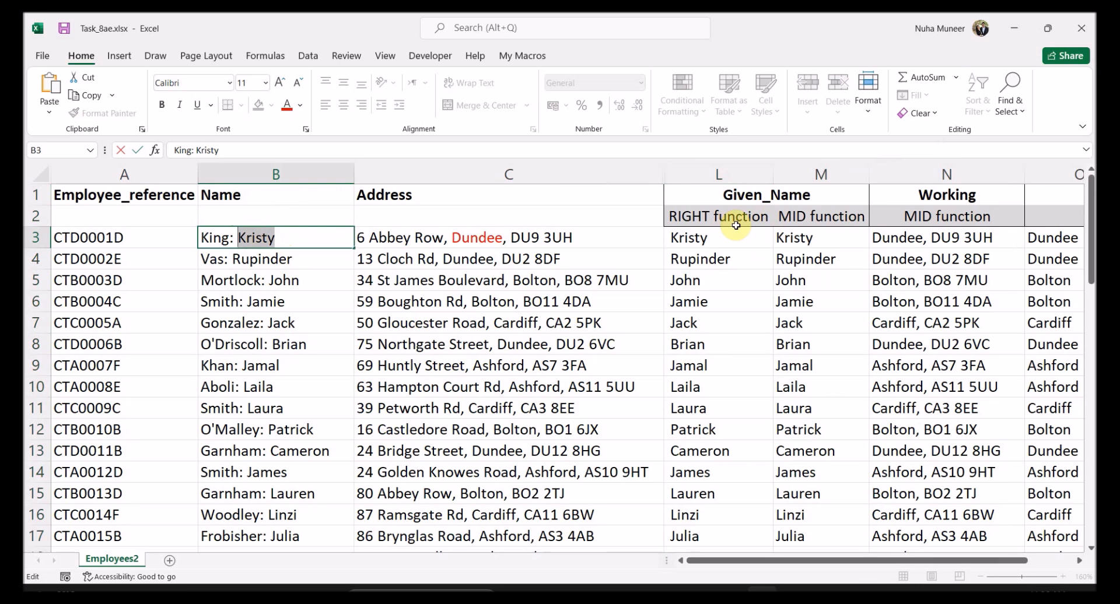
key(Escape)
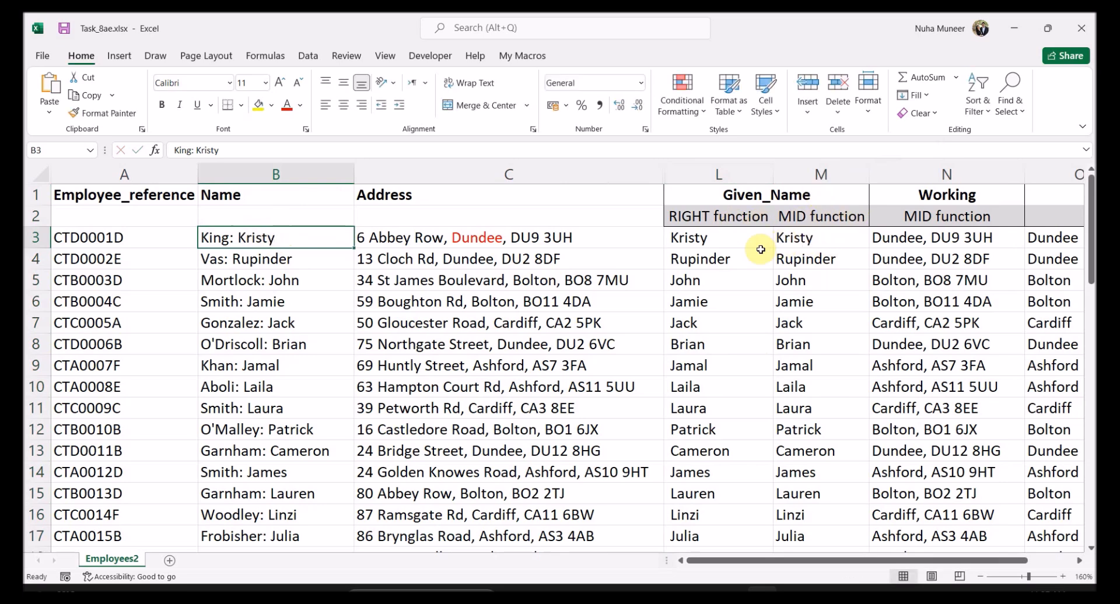
right_click(499, 175)
click(576, 413)
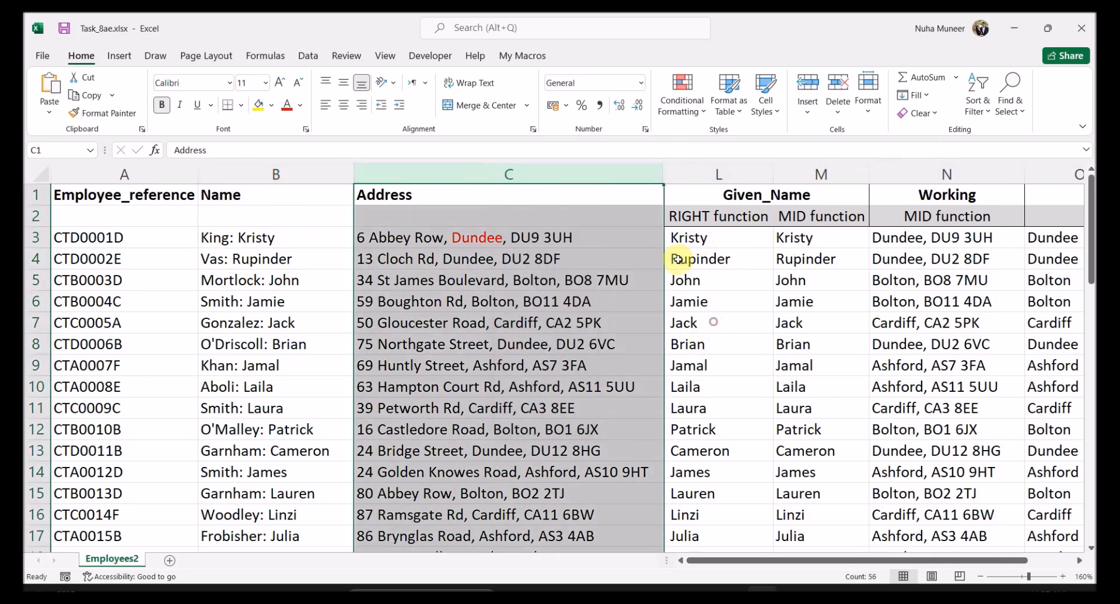
click(688, 242)
Examine the RIGHT formula in L3, highlighting the function name, the text argument, and the LEN and FIND parts of num_chars.
click(753, 199)
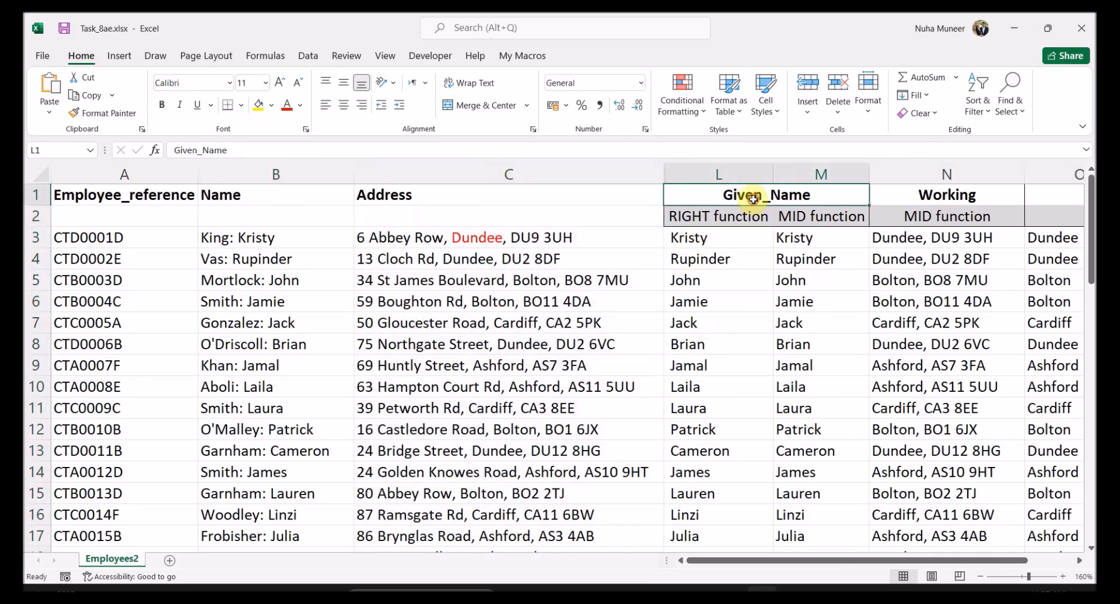
click(692, 238)
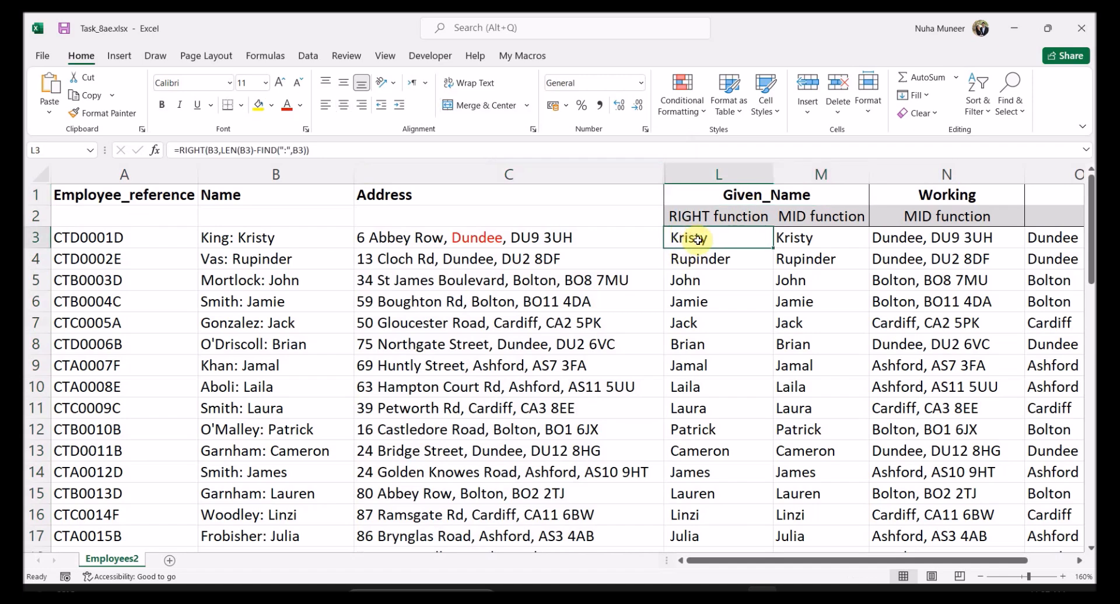
double_click(697, 239)
double_click(699, 239)
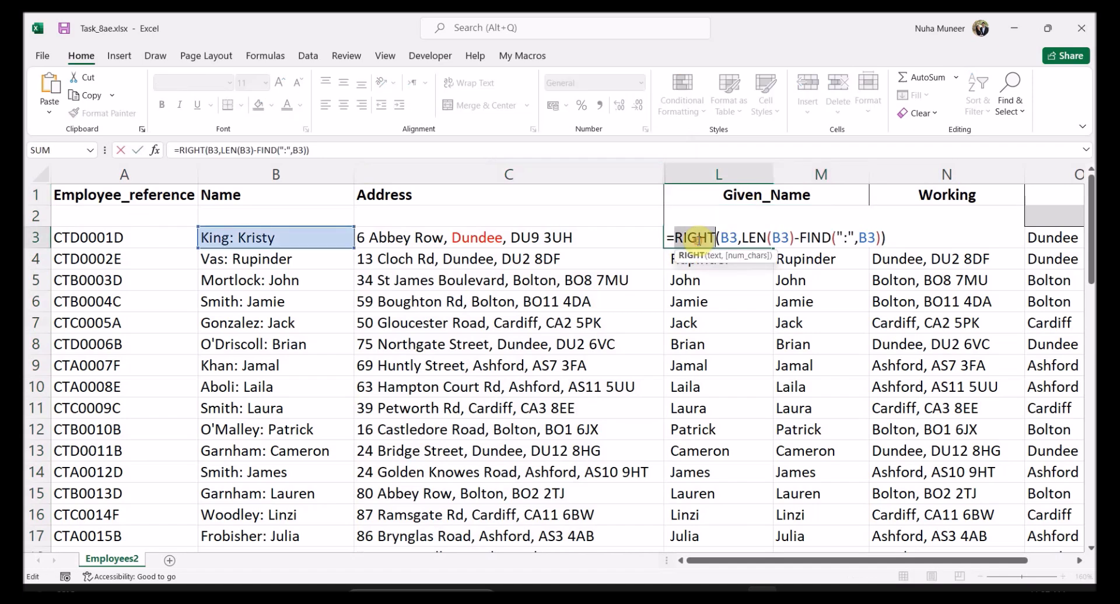
double_click(729, 239)
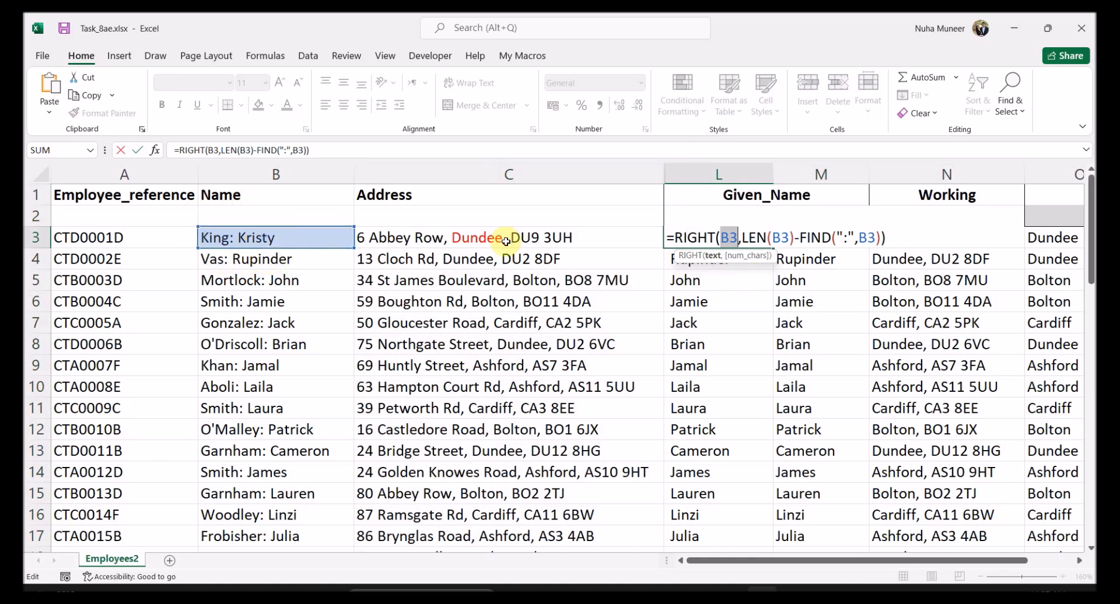
drag(738, 239, 795, 238)
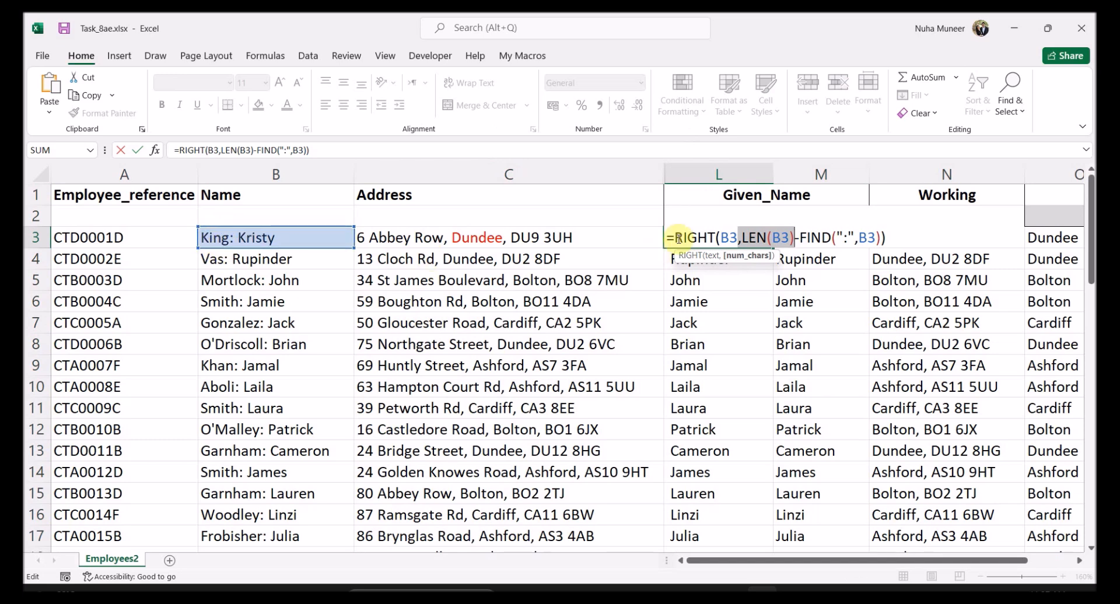
drag(800, 237, 832, 238)
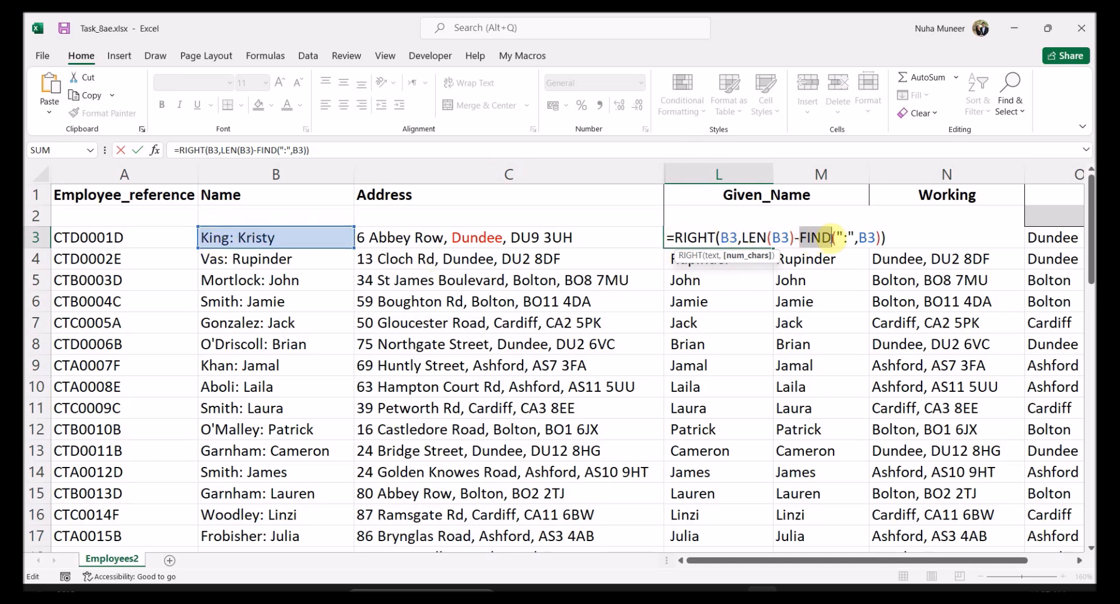
click(844, 237)
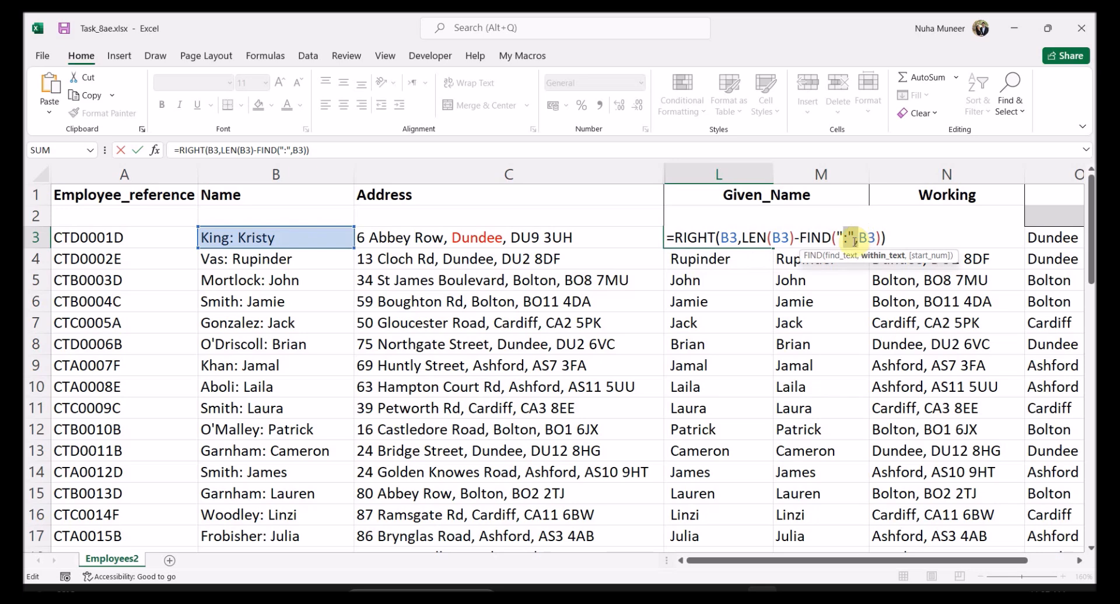
drag(887, 238, 798, 238)
click(846, 238)
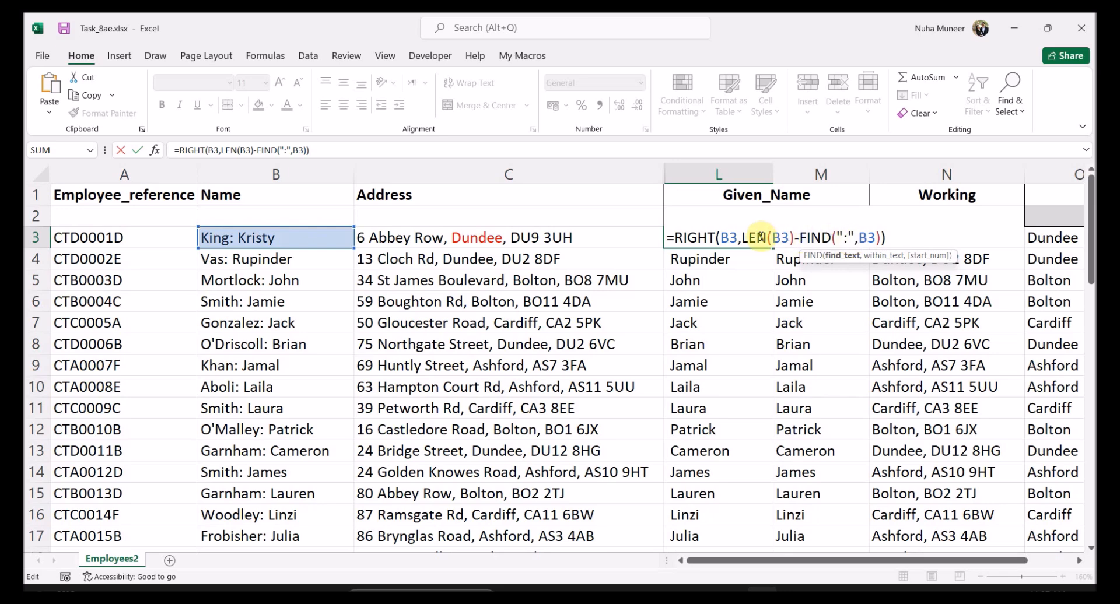
drag(742, 237, 761, 237)
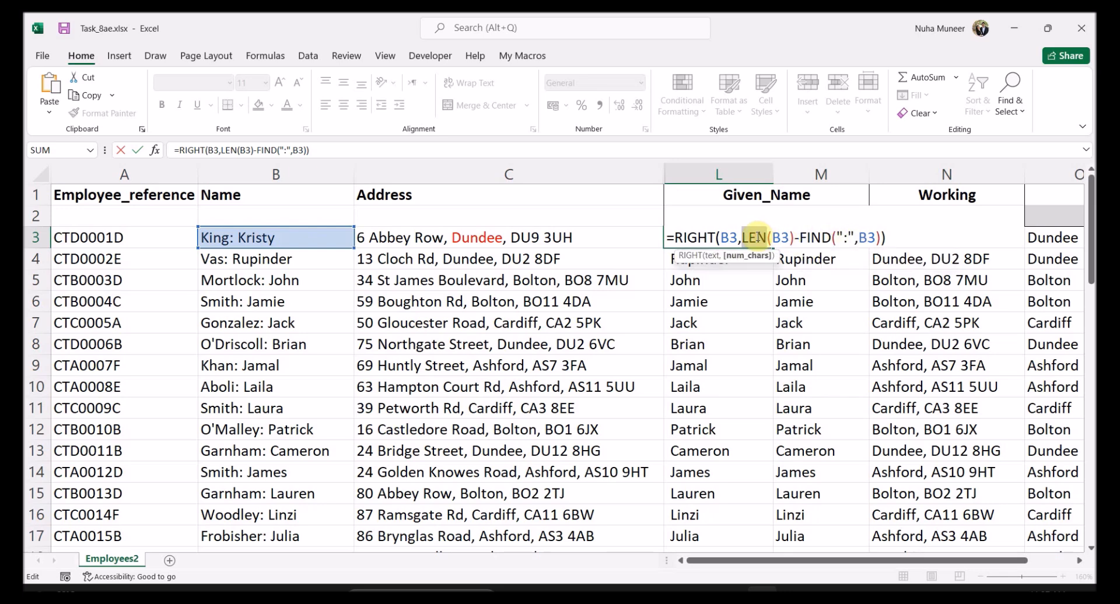
key(Escape)
Clear L4:M7 and copy the LEN part of the L3 formula into L4 as =LEN(B3).
drag(761, 266, 798, 326)
key(Delete)
click(742, 237)
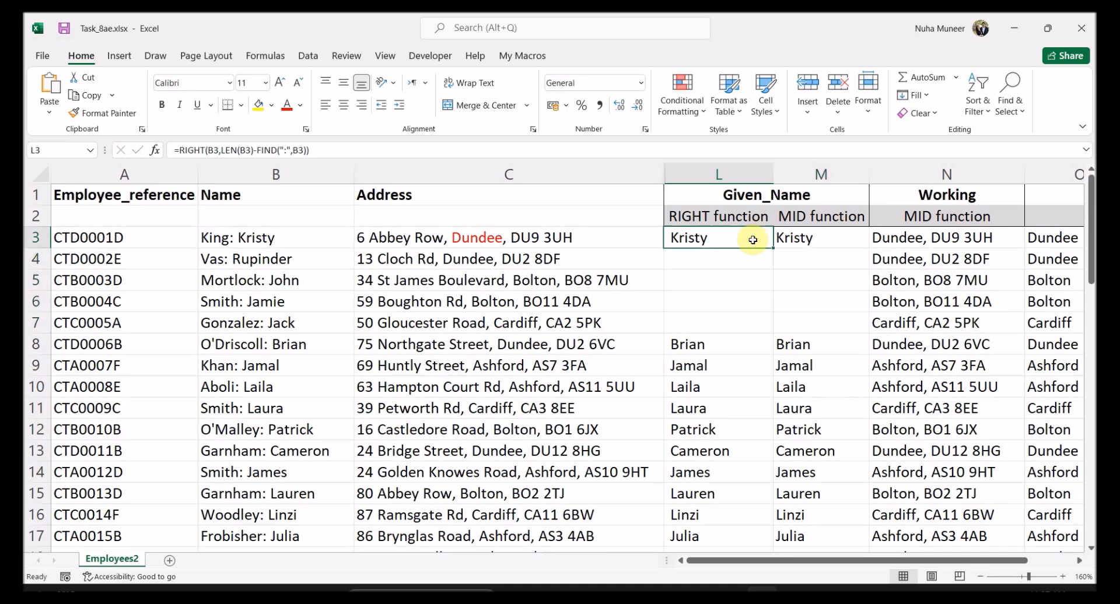
double_click(758, 237)
drag(795, 238, 744, 240)
key(ctrl+c)
key(Escape)
click(739, 259)
text(=)
key(ctrl+v)
key(Return)
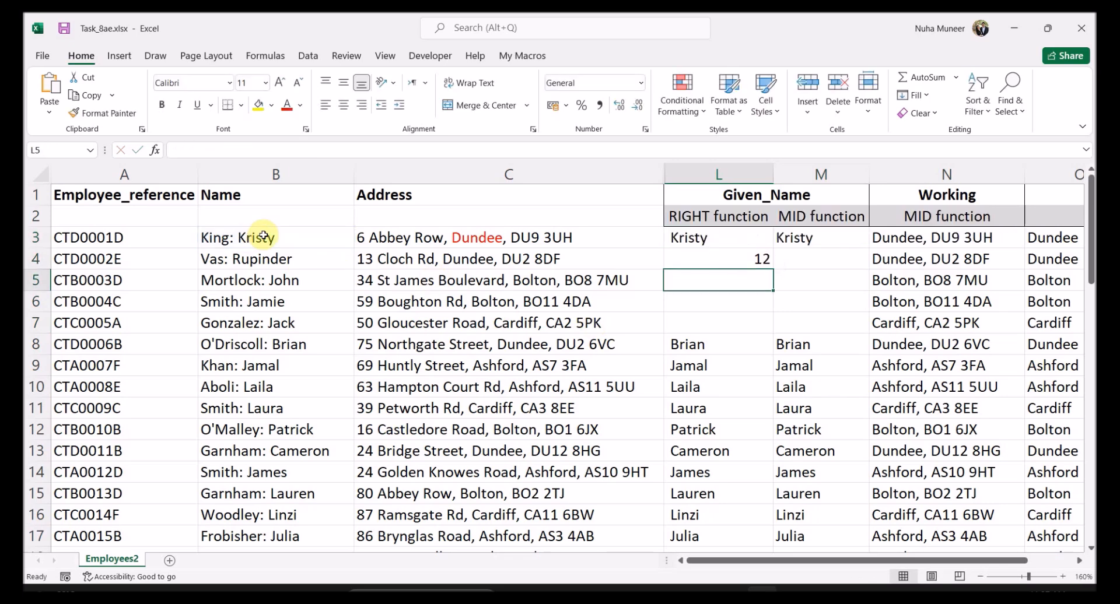
Copy the FIND part of the L3 formula into L5 as =FIND(":",B3).
click(240, 235)
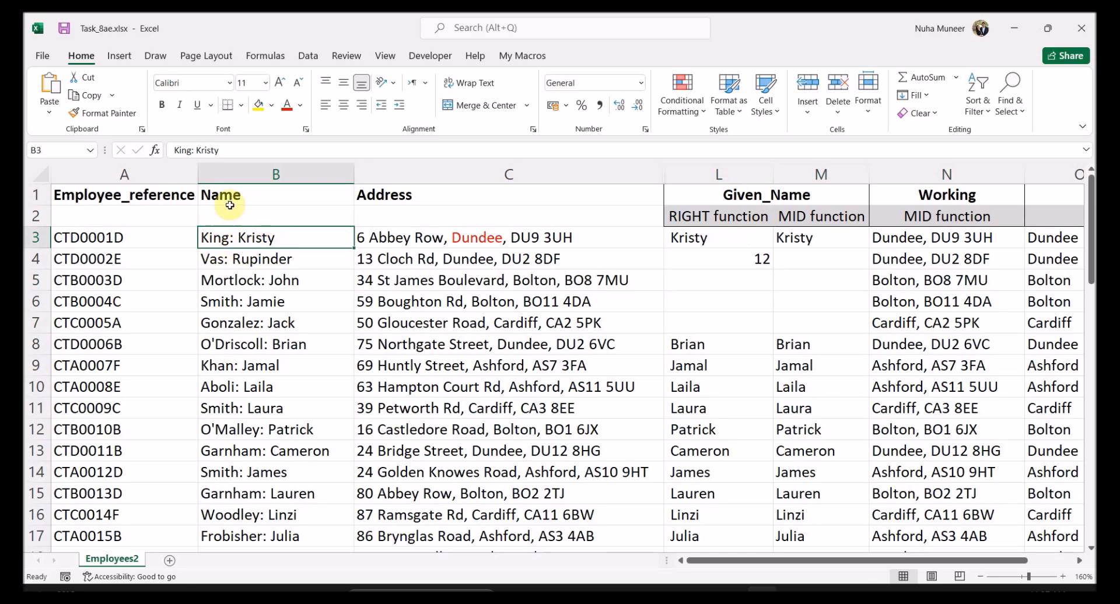
double_click(727, 235)
drag(799, 237, 876, 238)
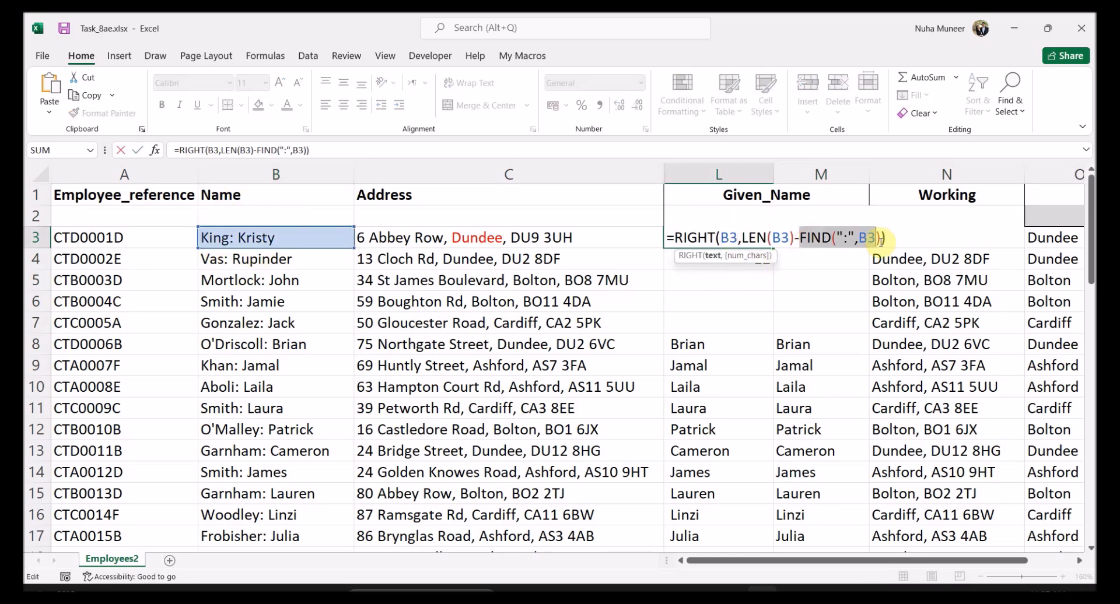
key(Return)
click(743, 279)
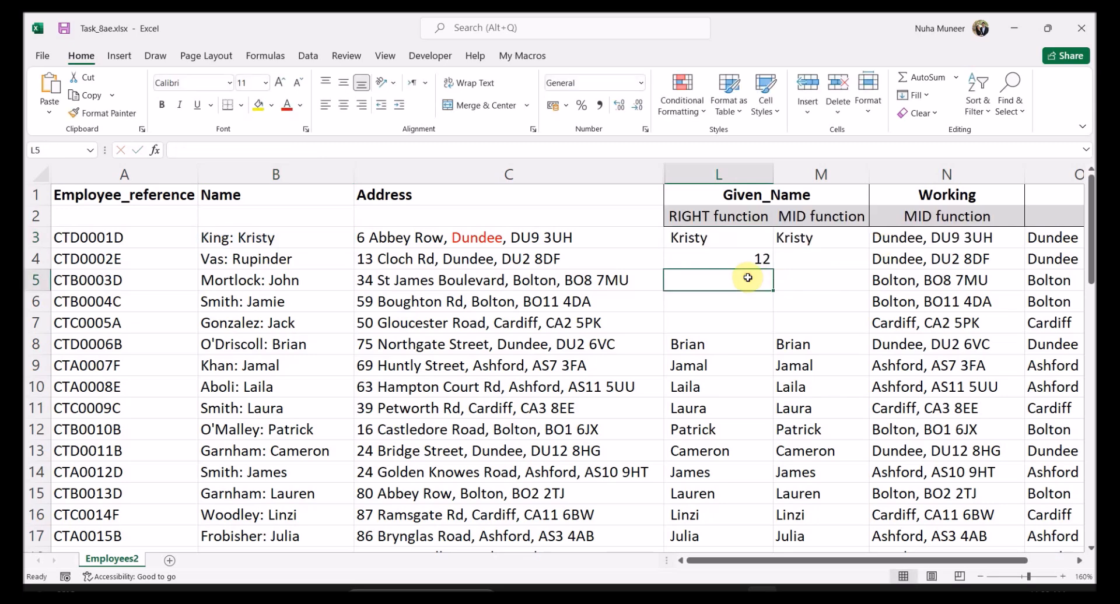
key(ctrl+v)
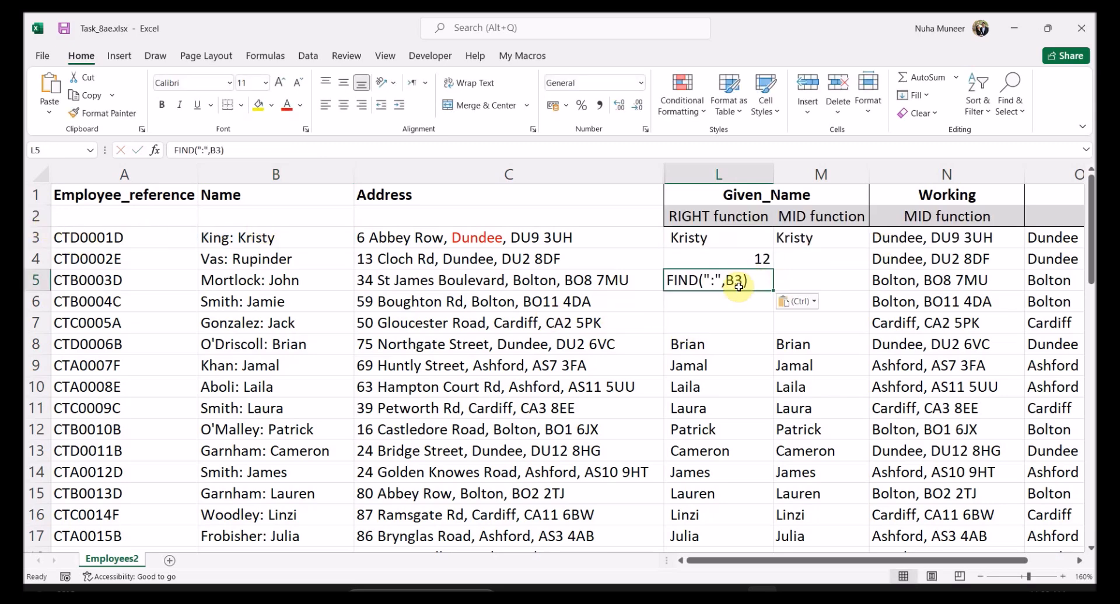
double_click(669, 278)
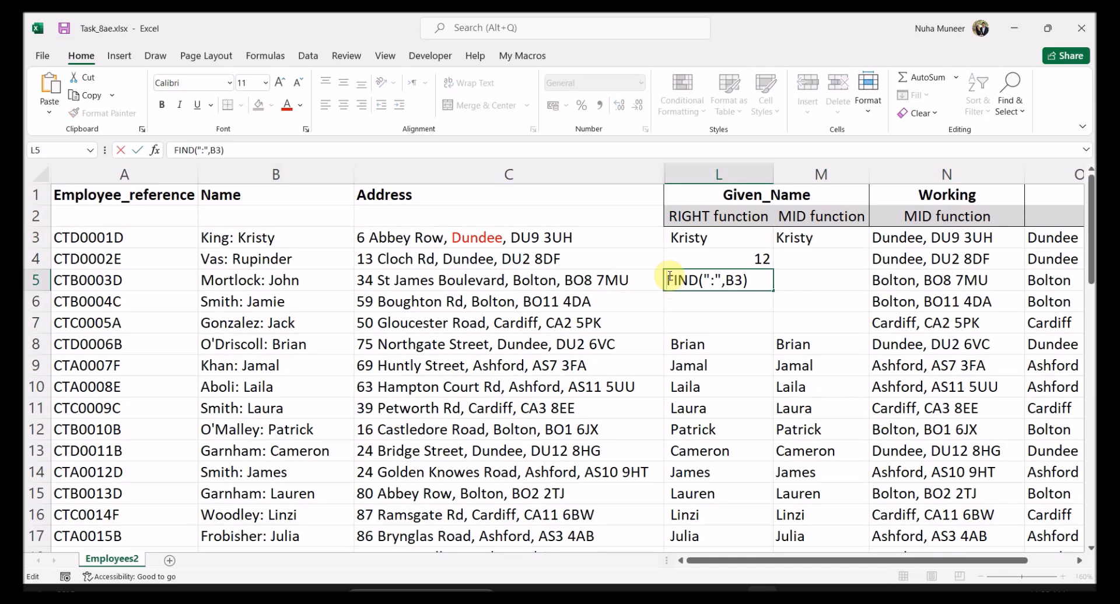
text(=)
key(Return)
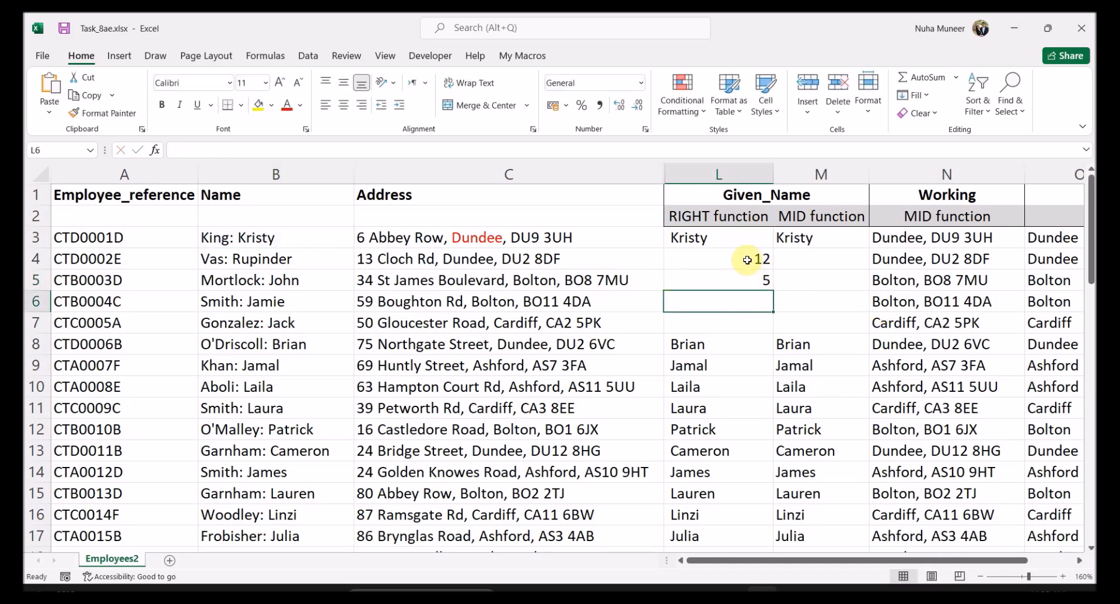
Highlight the given-name part of B3, and examine the LEN minus FIND calculation in the L3 formula without changing it.
double_click(275, 238)
drag(277, 238, 247, 240)
key(Escape)
double_click(720, 239)
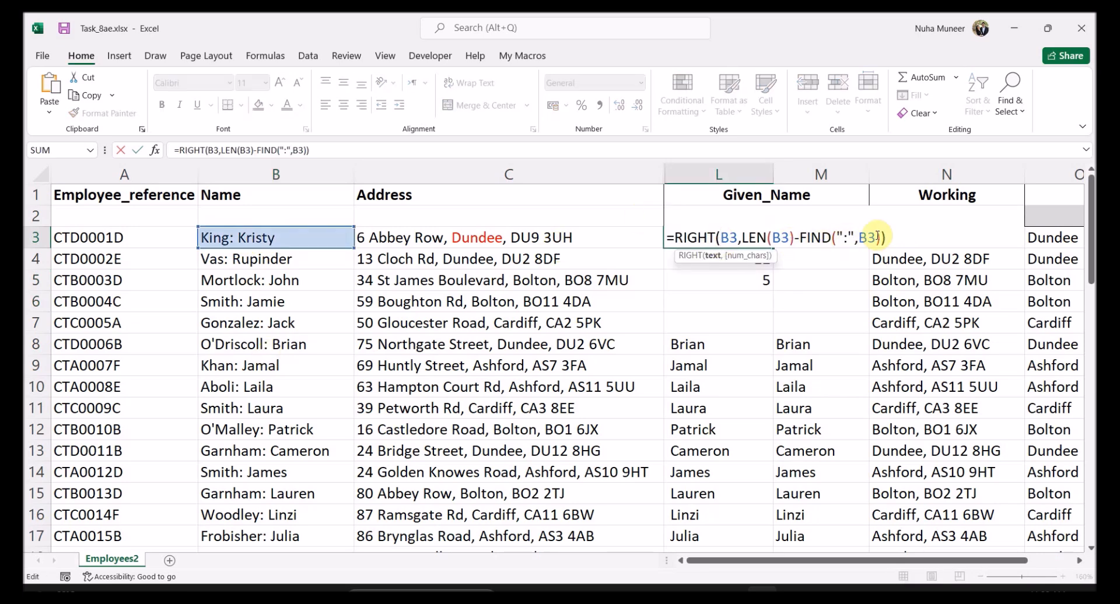
drag(740, 238, 868, 238)
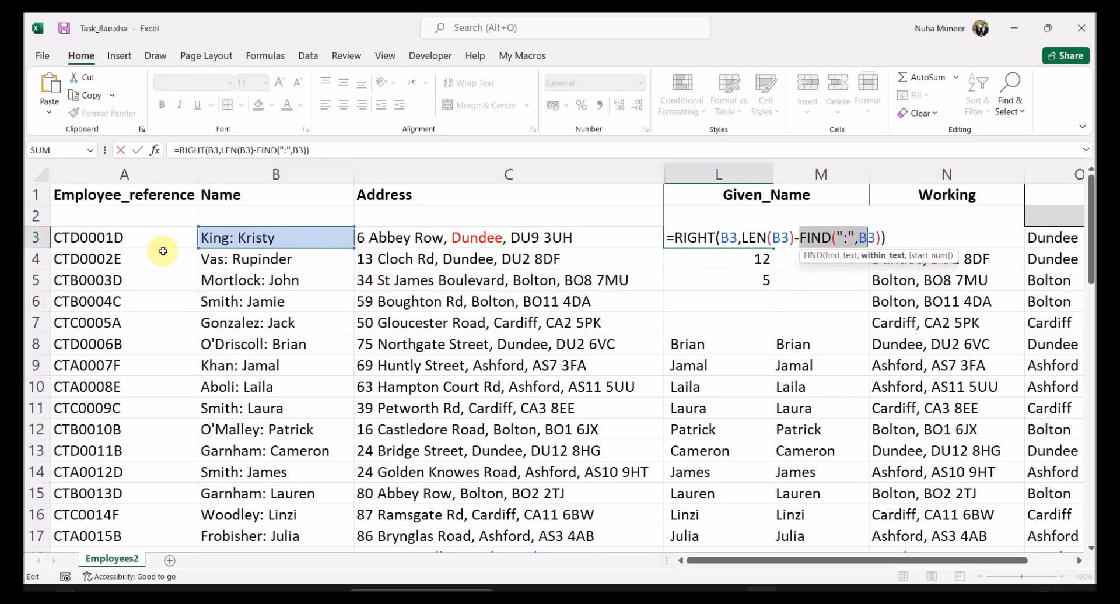
key(ctrl+Return)
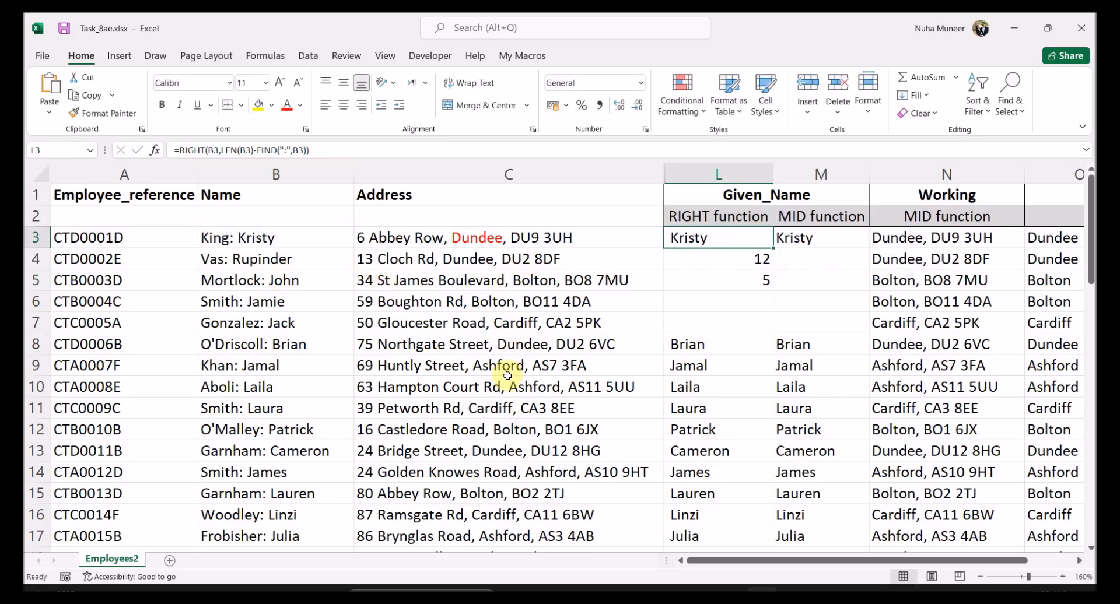
Undo the trial formulas in L4 and L5 and the clearing of L4:M7.
key(ctrl+z)
key(ctrl+z)
key(ctrl+z)
key(ctrl+z)
key(ctrl+z)
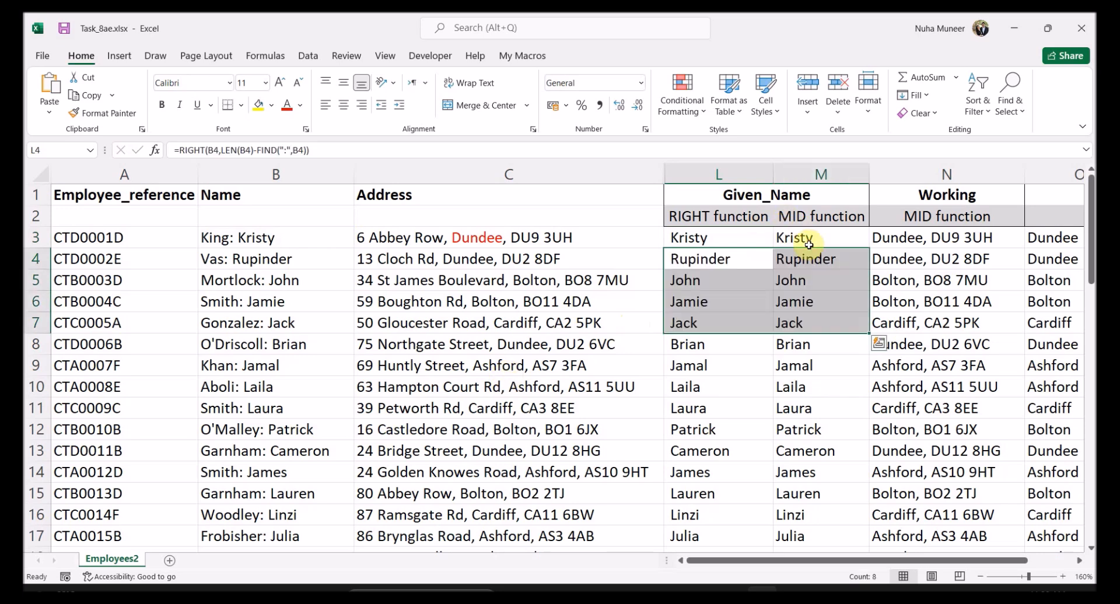
Examine the MID formula in M3, highlighting its text argument, the FIND function and the +2 in start_num.
click(803, 239)
double_click(803, 239)
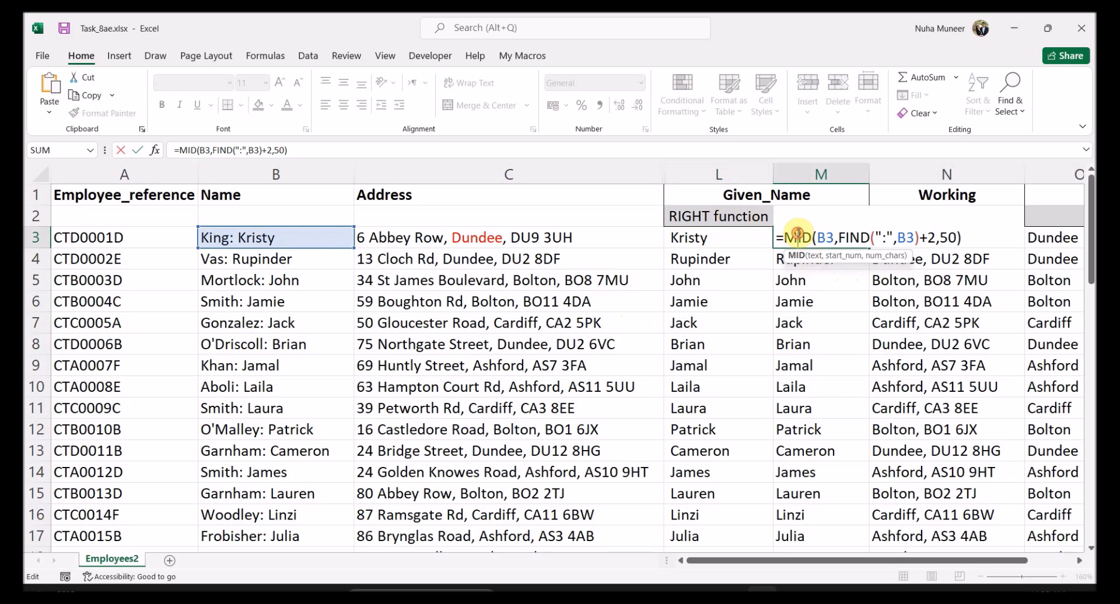
double_click(827, 238)
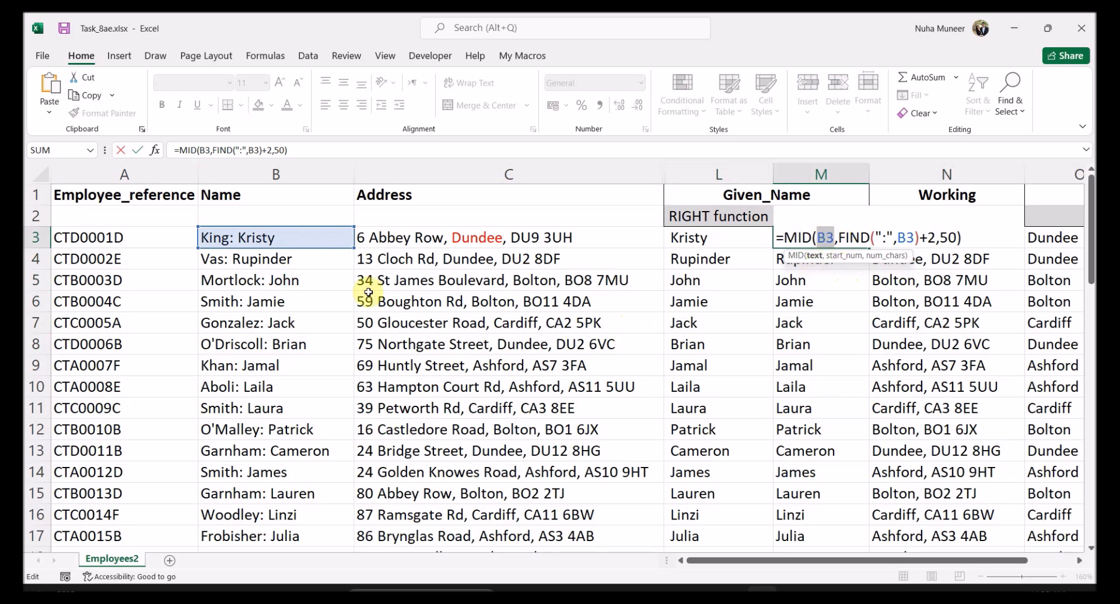
click(851, 238)
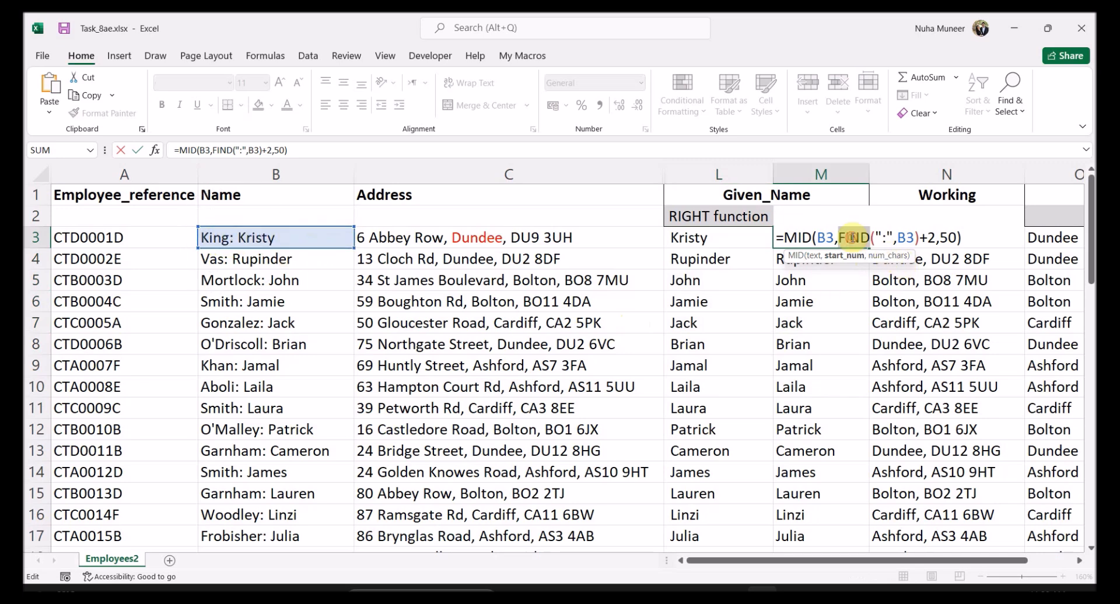
drag(882, 239, 923, 238)
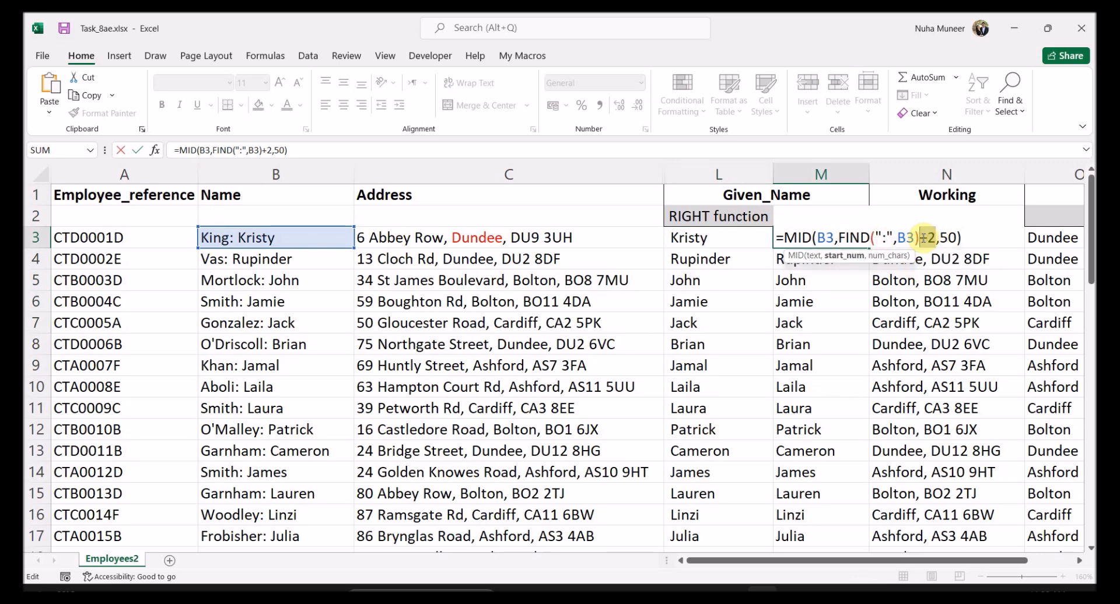
Highlight the characters after the colon in B3, insert an extra space there and remove it again.
click(239, 238)
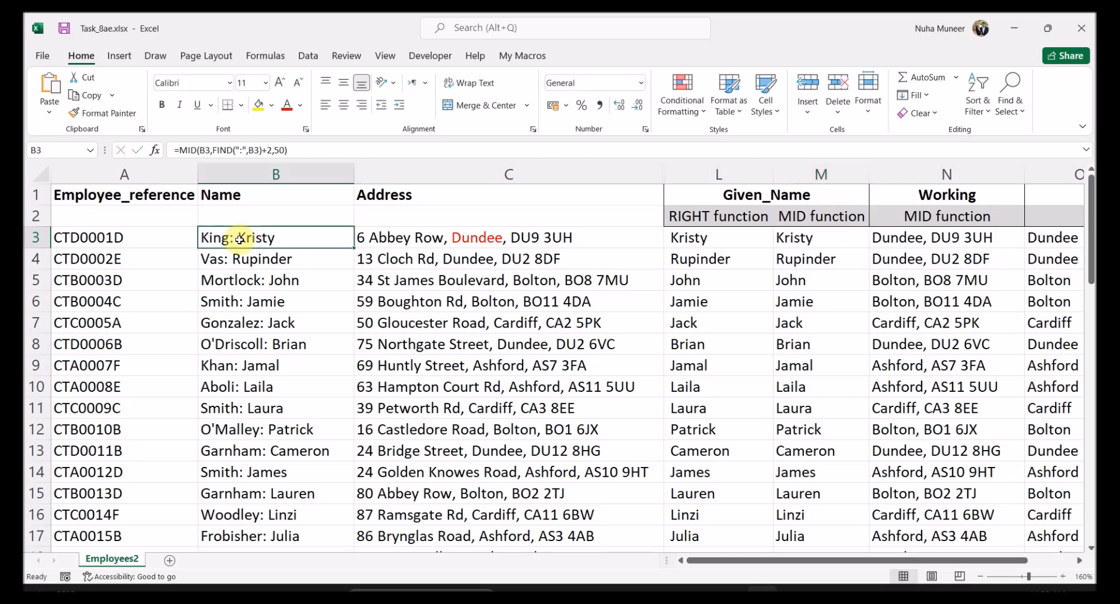
double_click(232, 237)
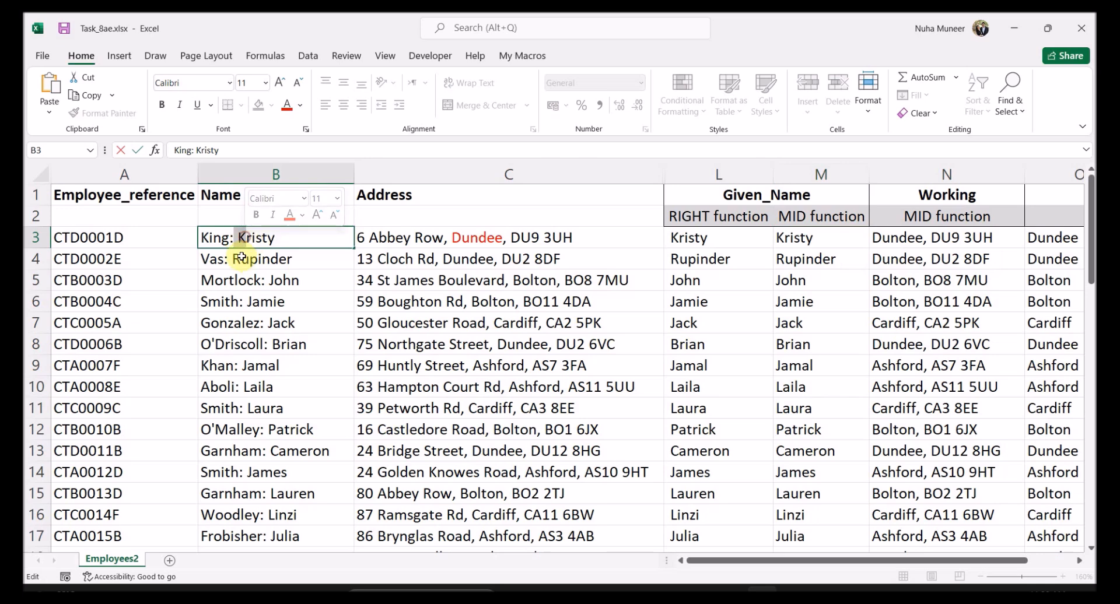
click(238, 239)
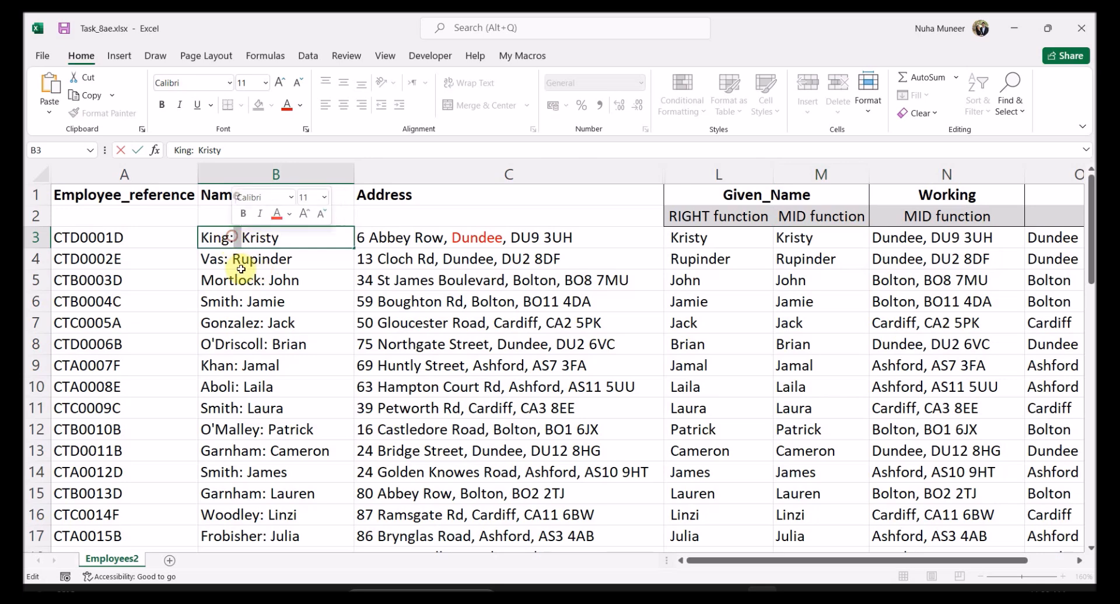
click(236, 240)
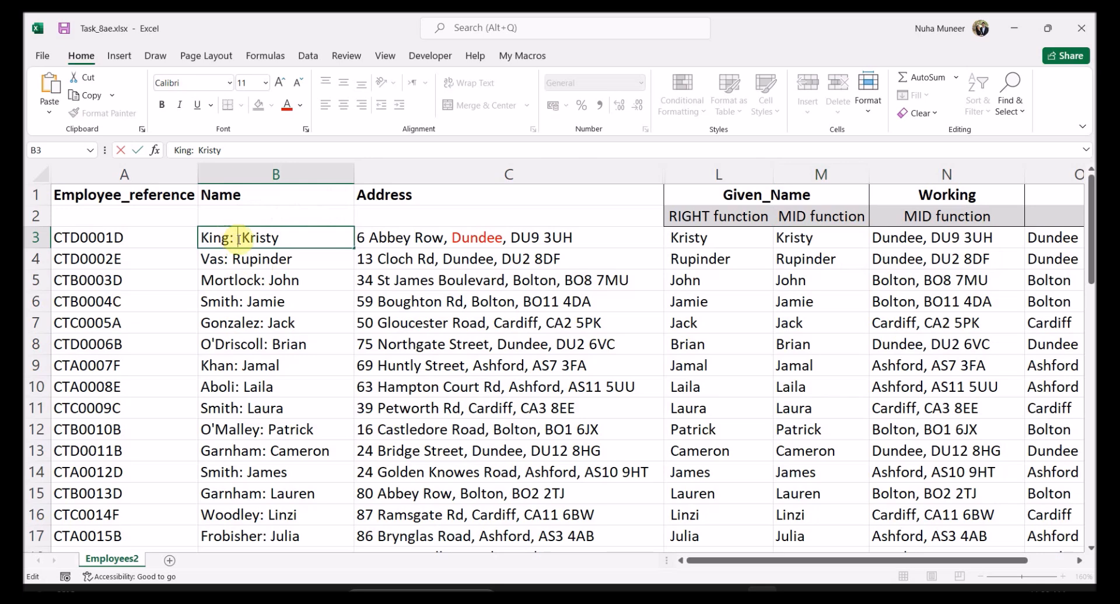
key(BackSpace)
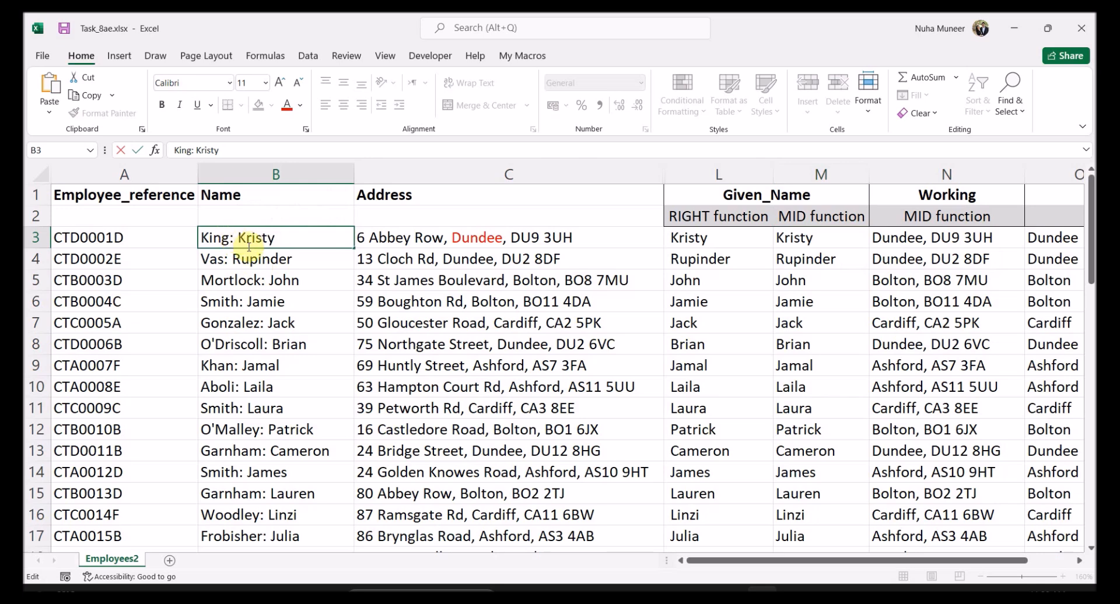
drag(239, 237, 235, 238)
click(229, 239)
Examine the MID formula in M3, highlighting the nested FIND function and its ":" find_text argument.
double_click(814, 240)
double_click(824, 237)
double_click(854, 238)
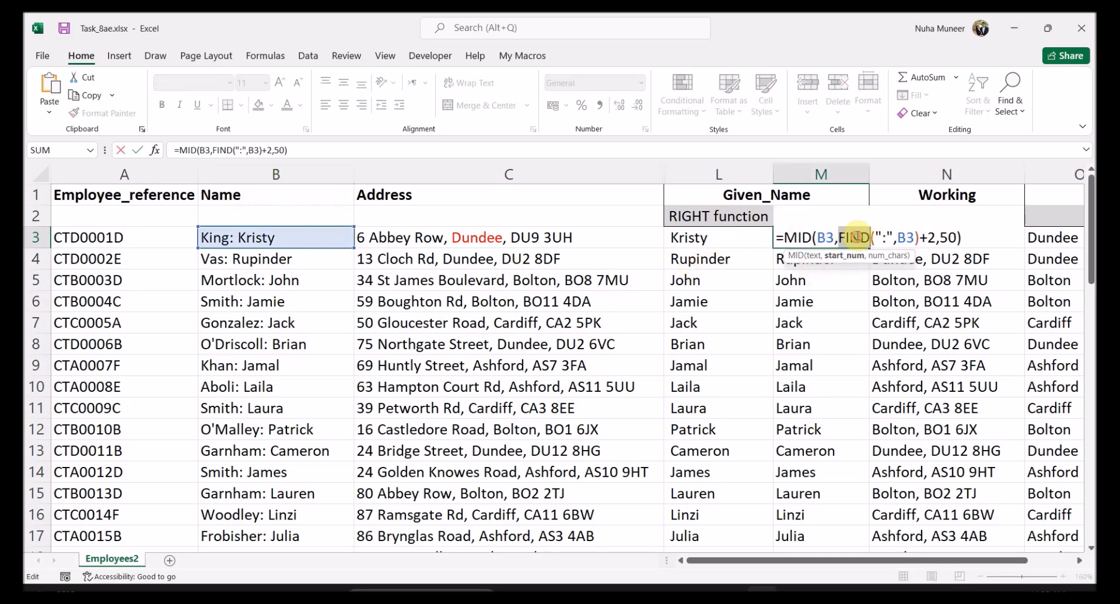
drag(882, 240, 908, 238)
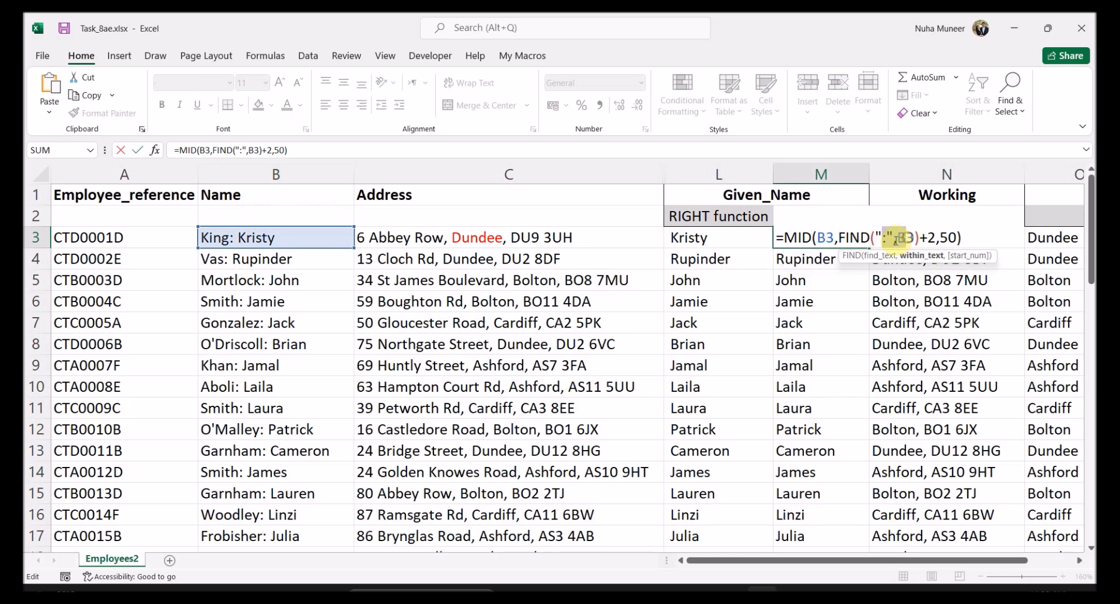
click(849, 237)
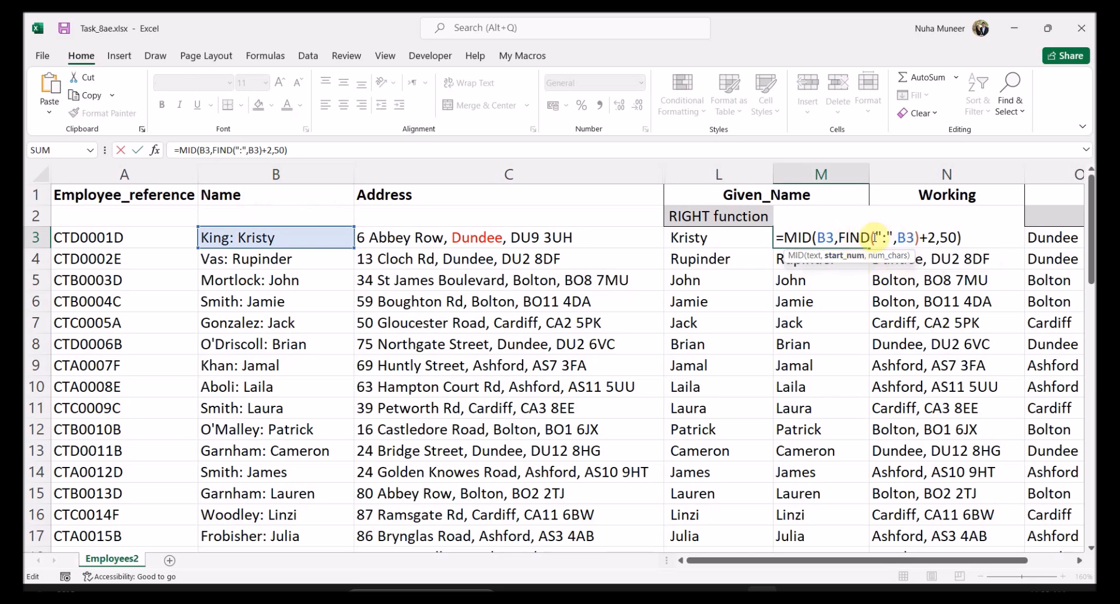
double_click(882, 237)
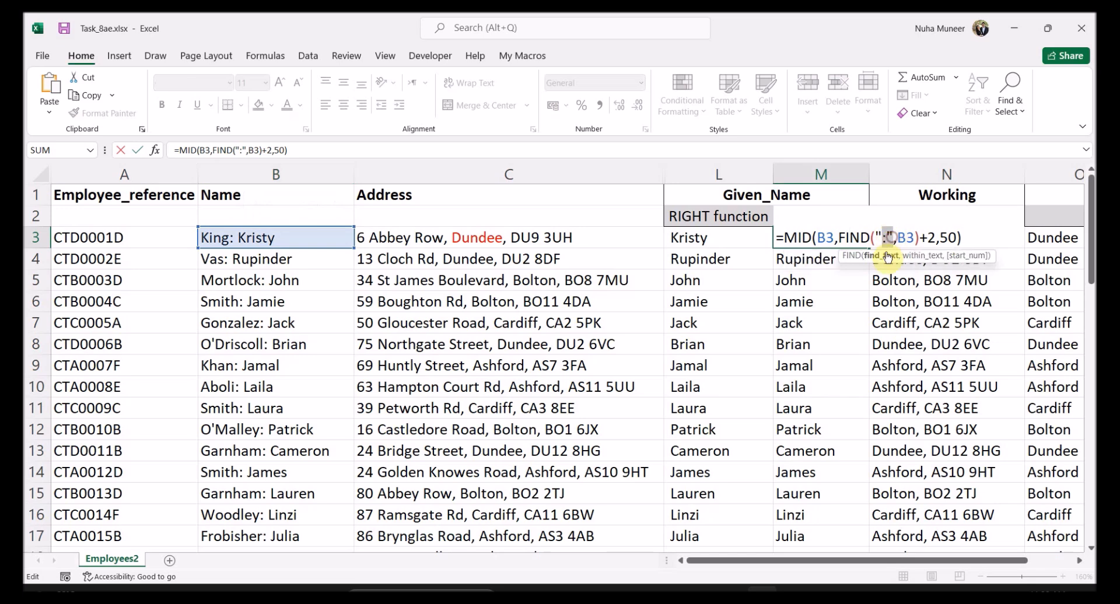
Highlight the +2 in the M3 MID formula and set its num_chars argument to 10.
double_click(931, 238)
click(948, 238)
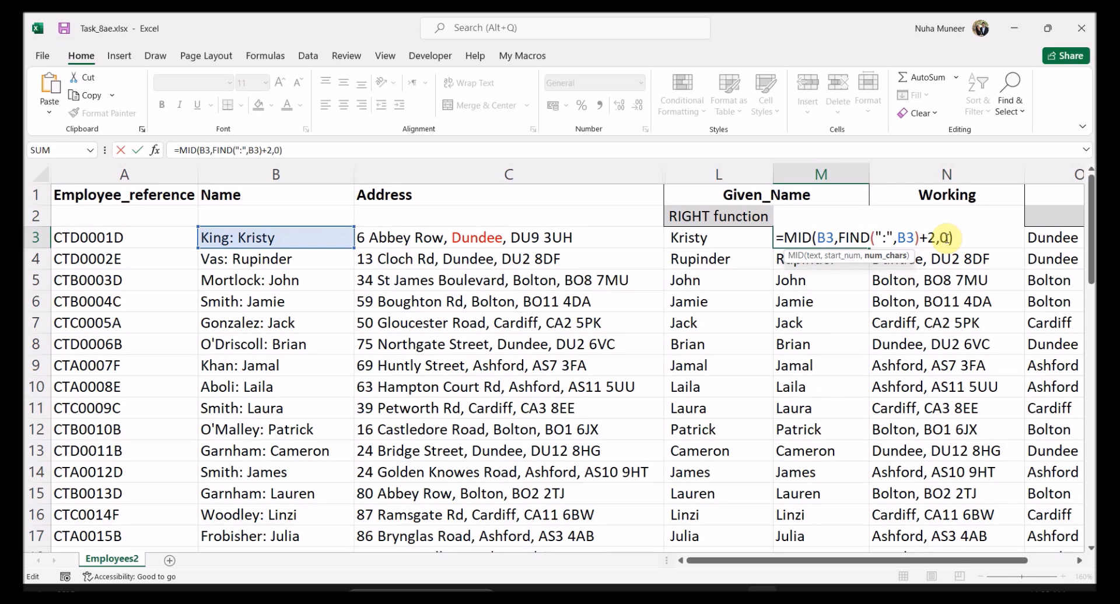
key(Return)
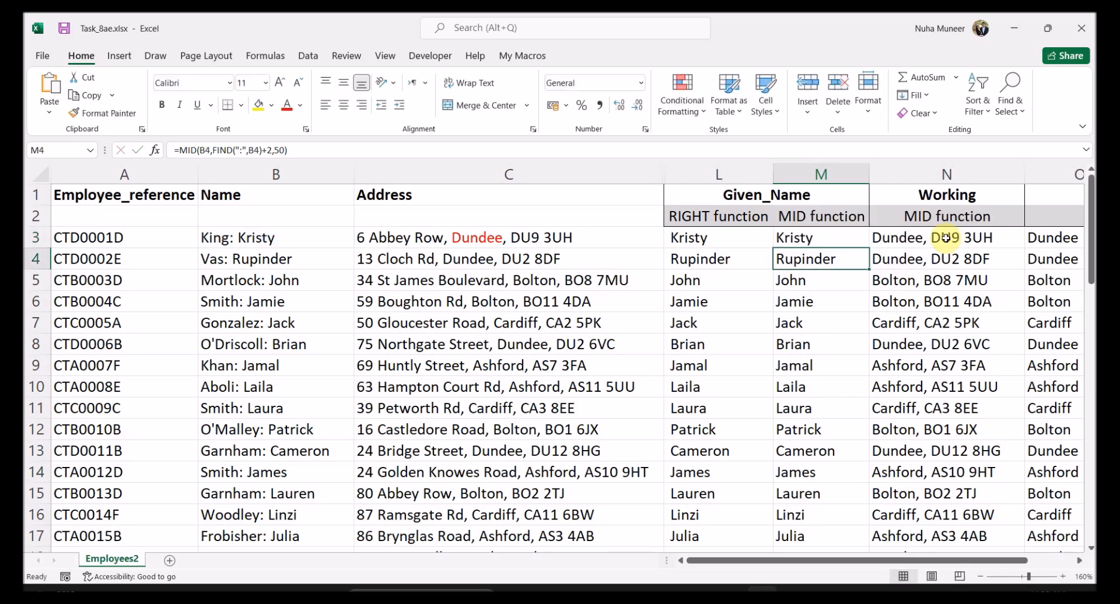
double_click(840, 236)
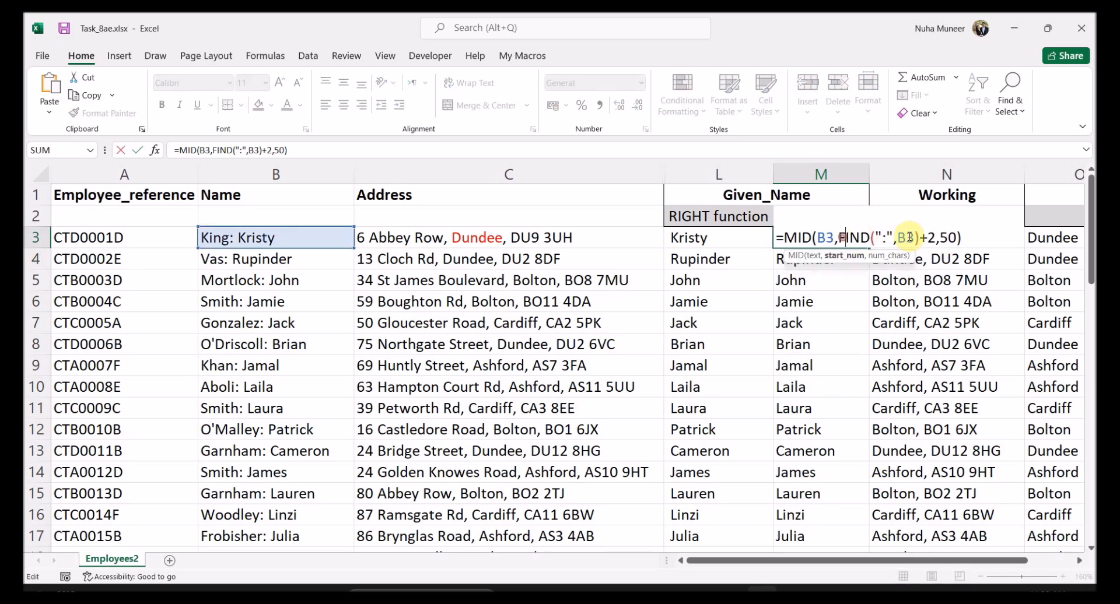
key(Return)
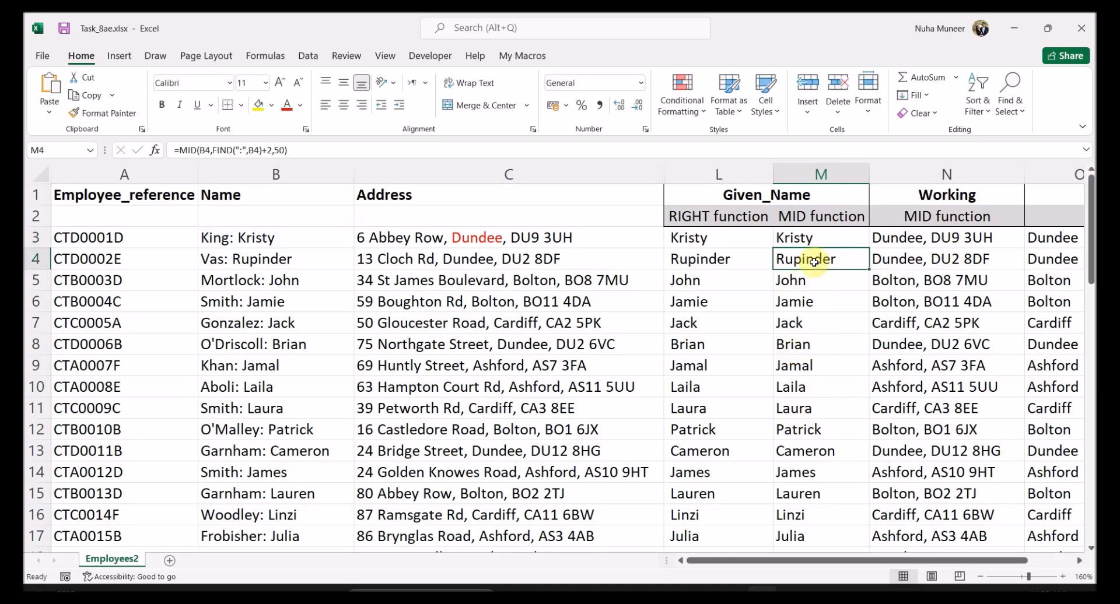
Reopen the MID formula in M3 and examine its num_chars argument.
click(821, 241)
double_click(820, 240)
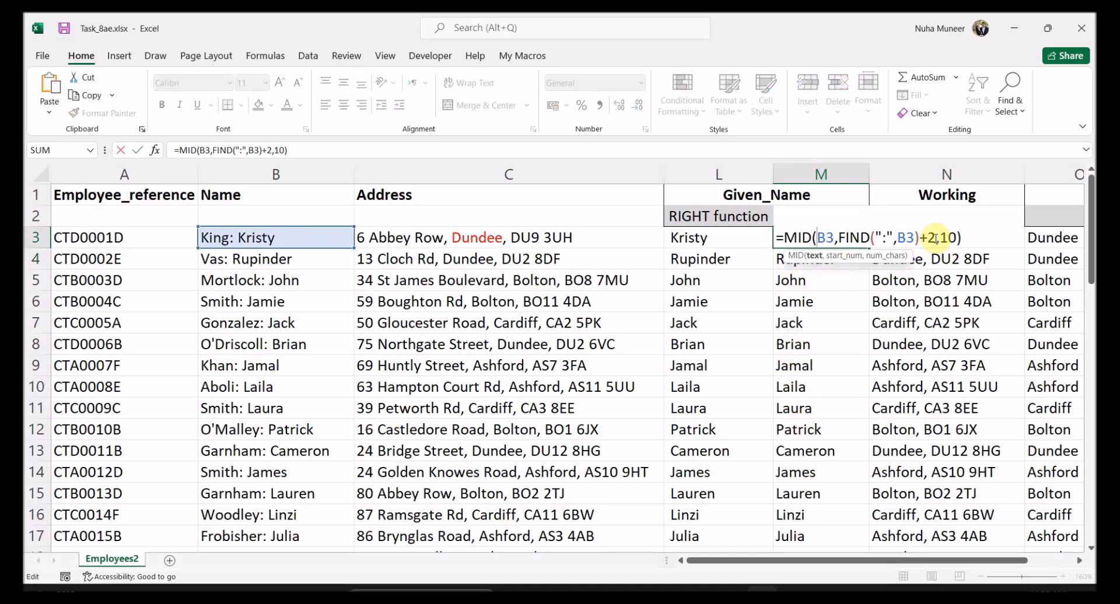
click(946, 237)
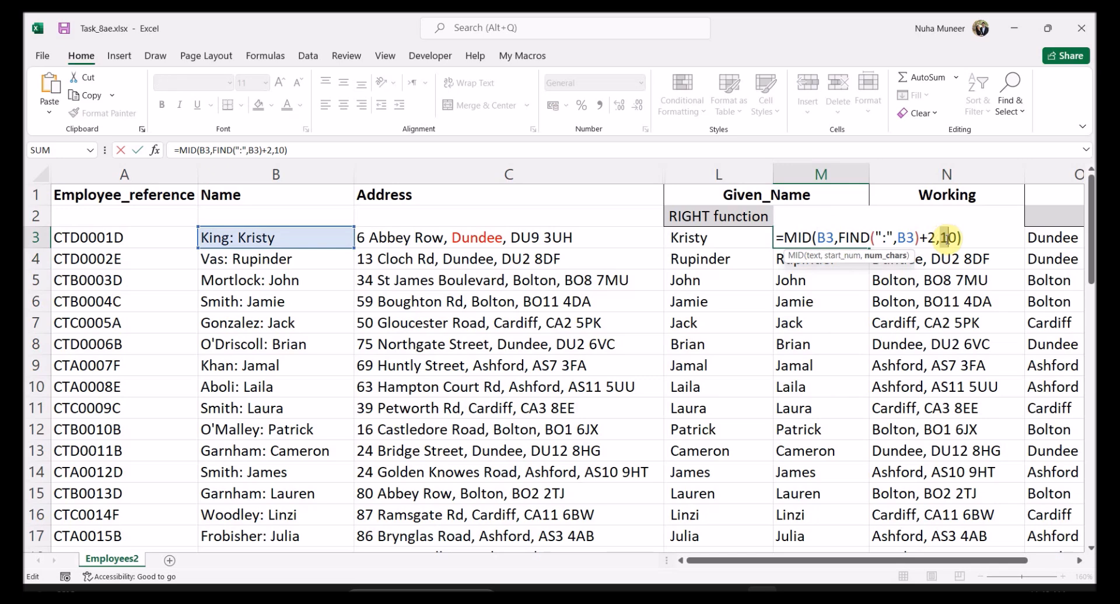
key(Return)
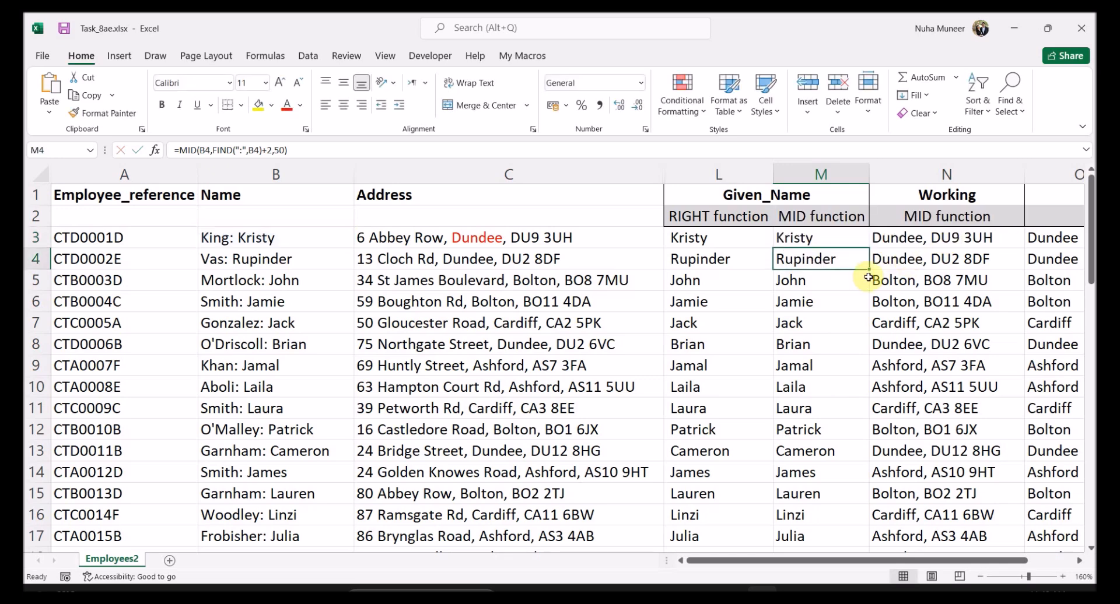
View the Working and Town/City columns, and highlight the town name within the address in C3.
click(1079, 564)
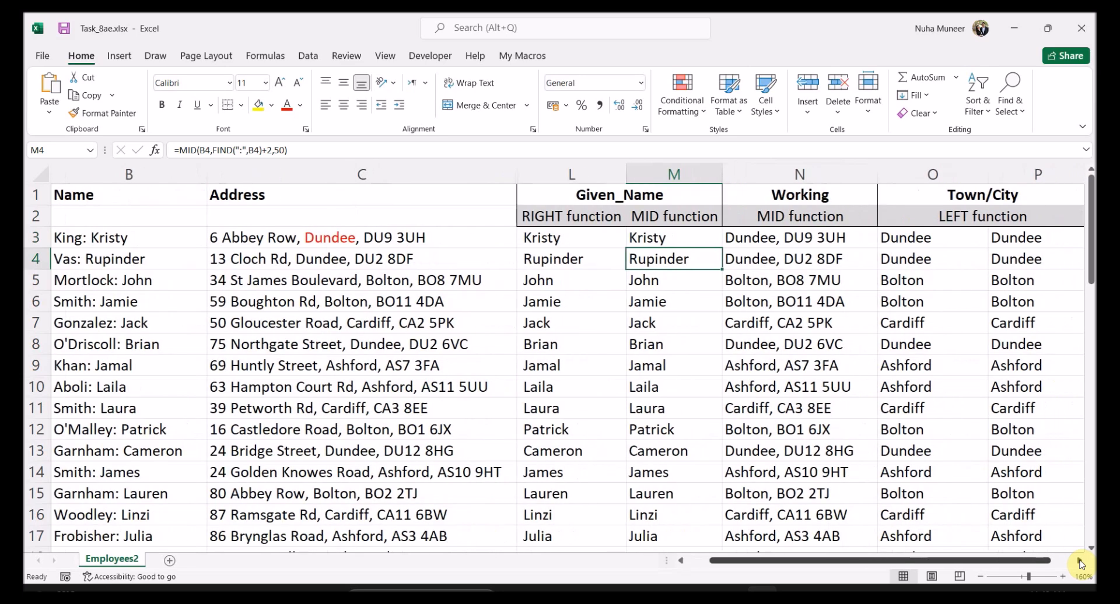
click(1080, 563)
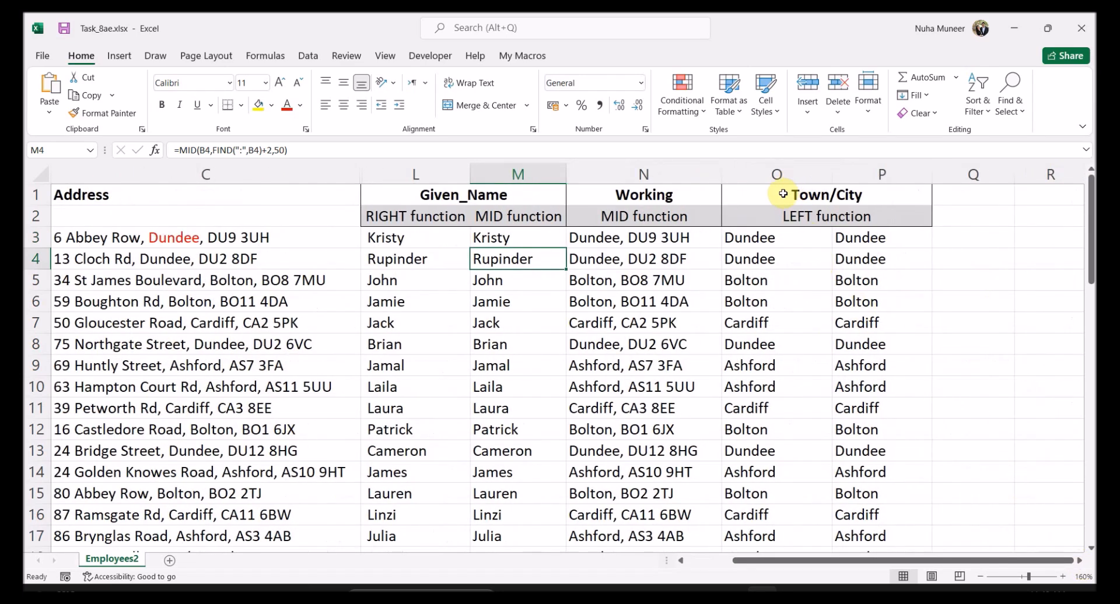
drag(781, 561, 754, 564)
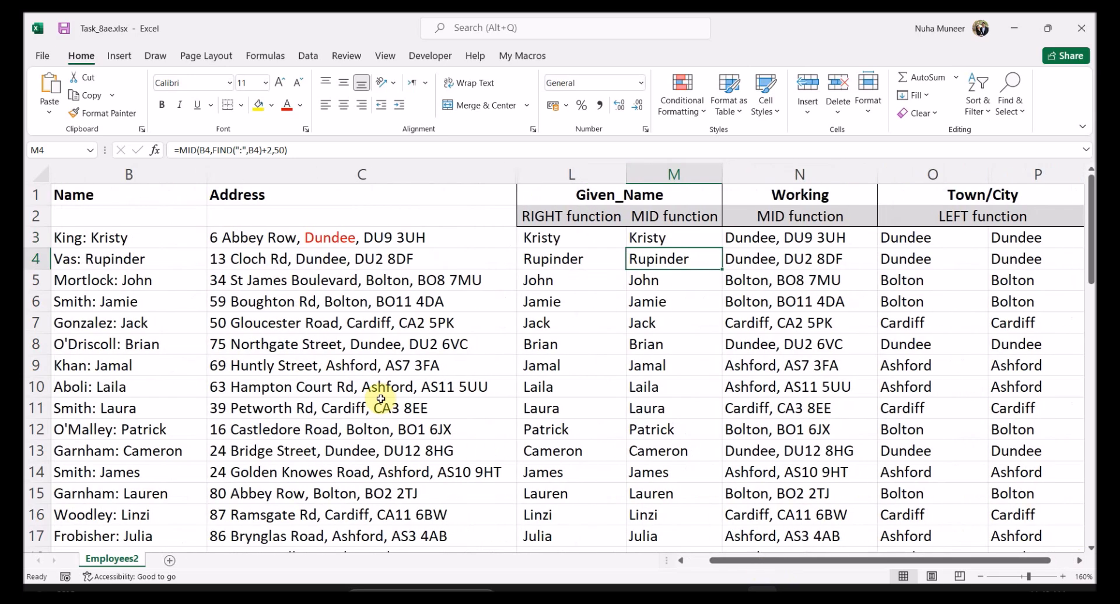
double_click(331, 238)
drag(304, 237, 354, 238)
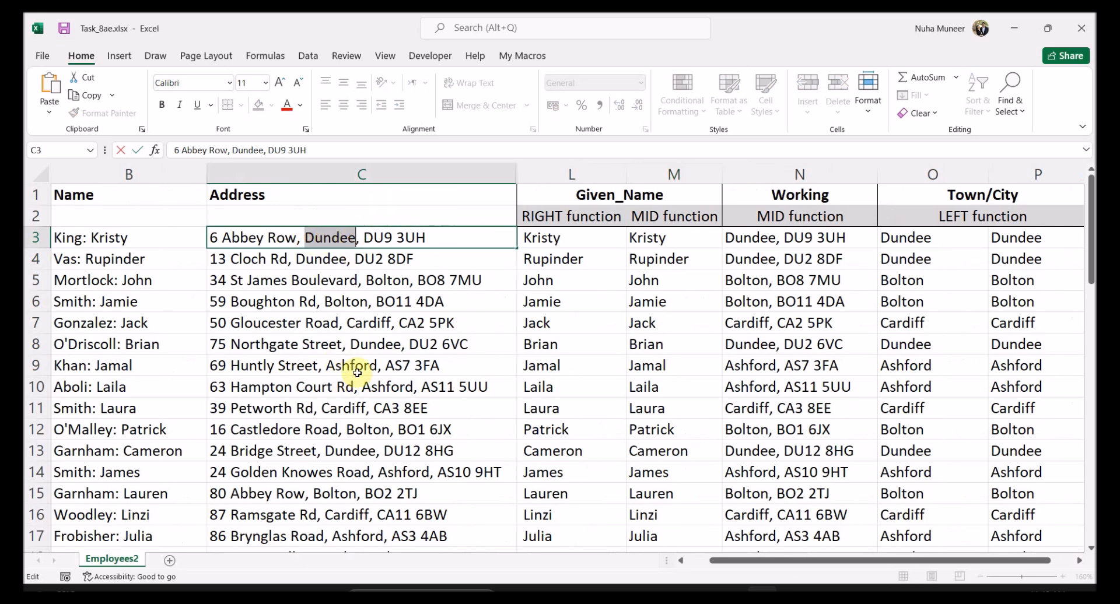
Hide the two Given_Name columns, L and M, and leave cell editing in C3.
drag(580, 175, 652, 174)
right_click(652, 173)
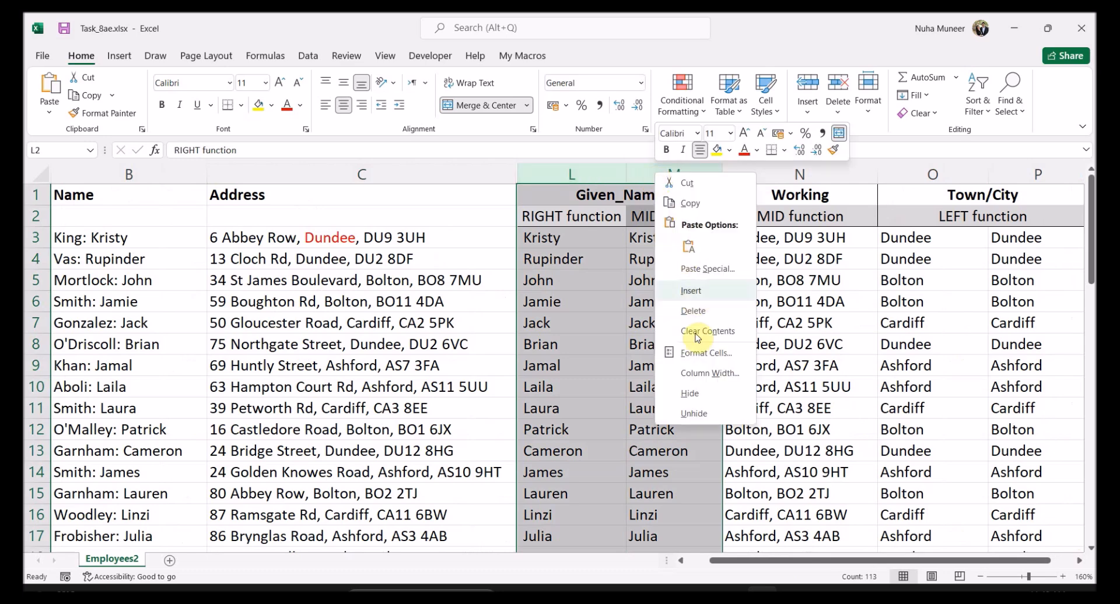
click(694, 394)
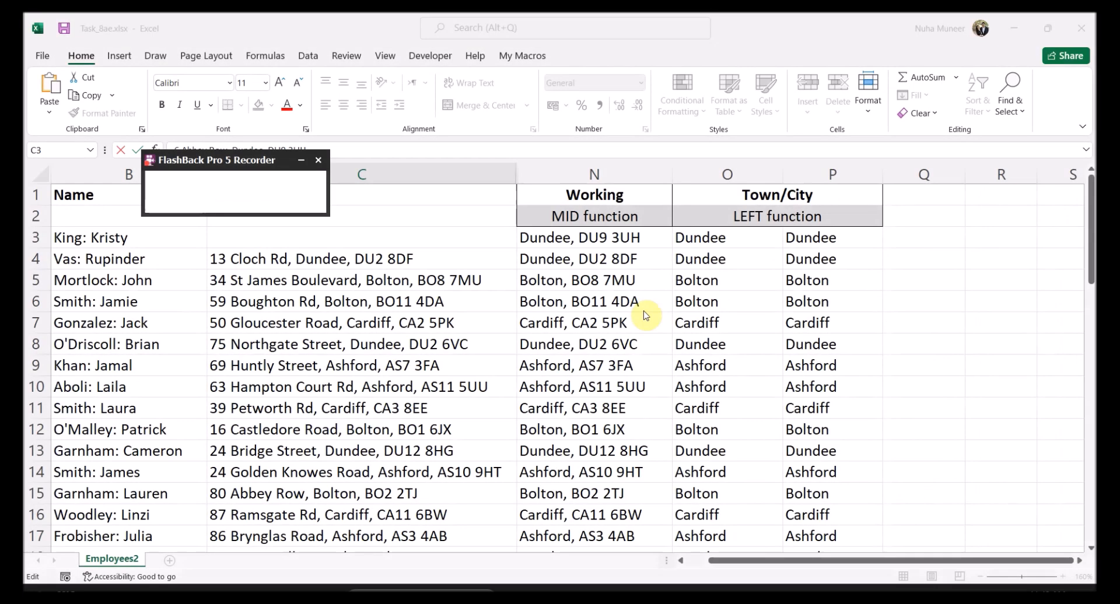
key(Escape)
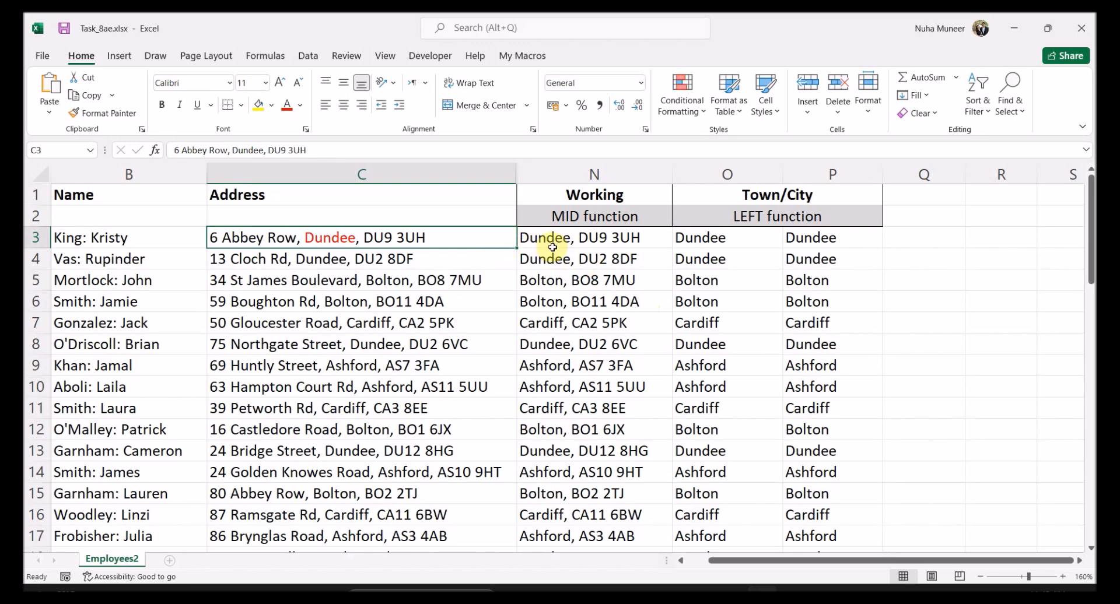
Select the Working column N, and highlight the town-and-postcode part of C3 followed by the town name alone.
click(606, 173)
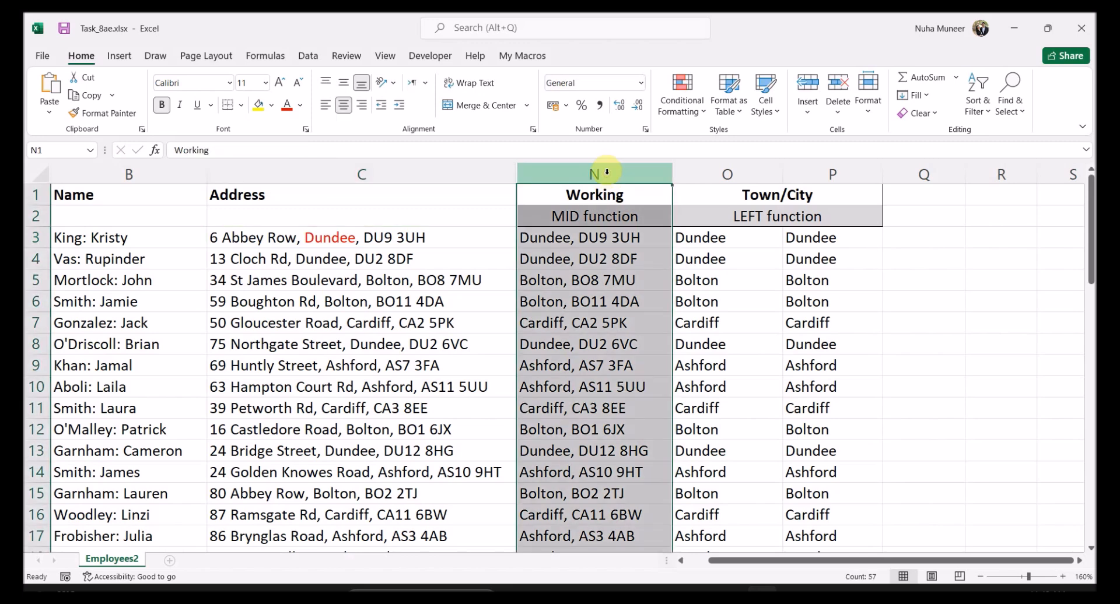
click(406, 240)
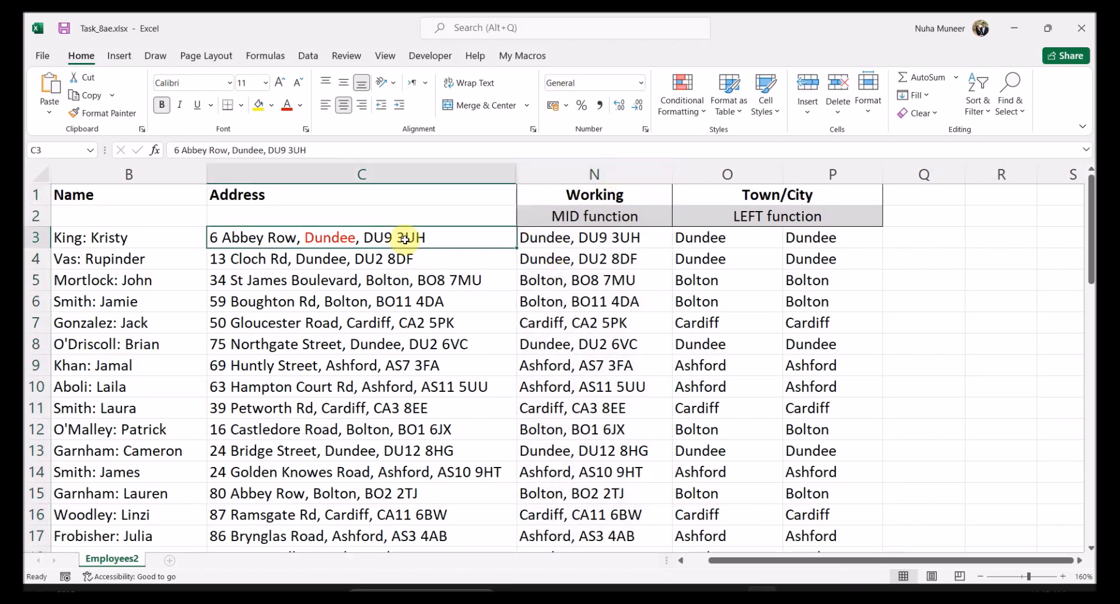
double_click(405, 239)
drag(437, 238, 302, 239)
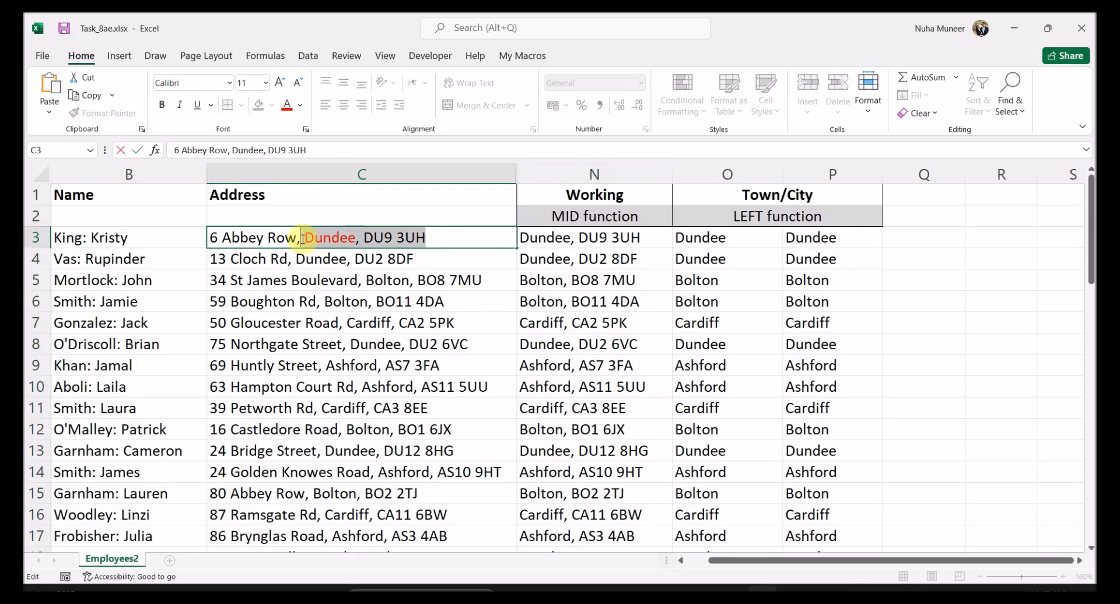
double_click(318, 238)
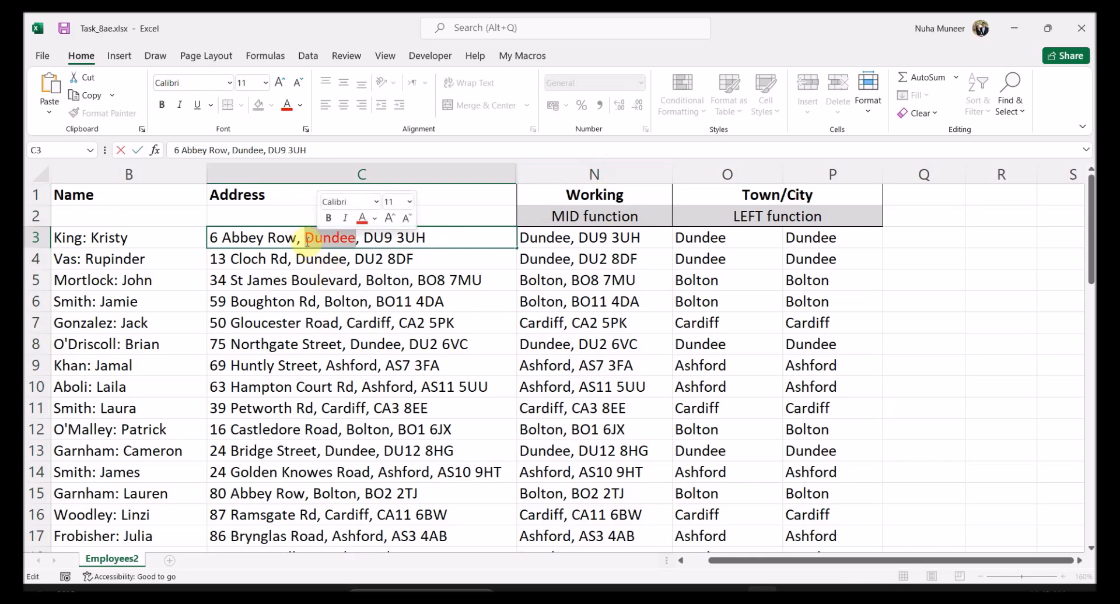
click(302, 238)
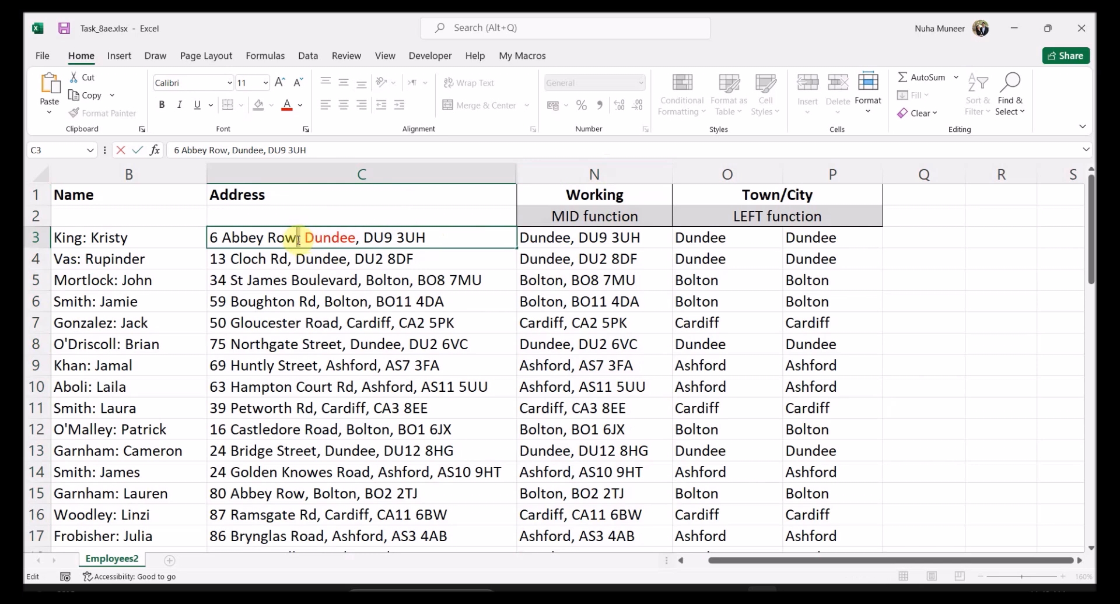
Highlight the text after the first comma, the full address and the town name in C3 without editing it.
drag(301, 239, 448, 241)
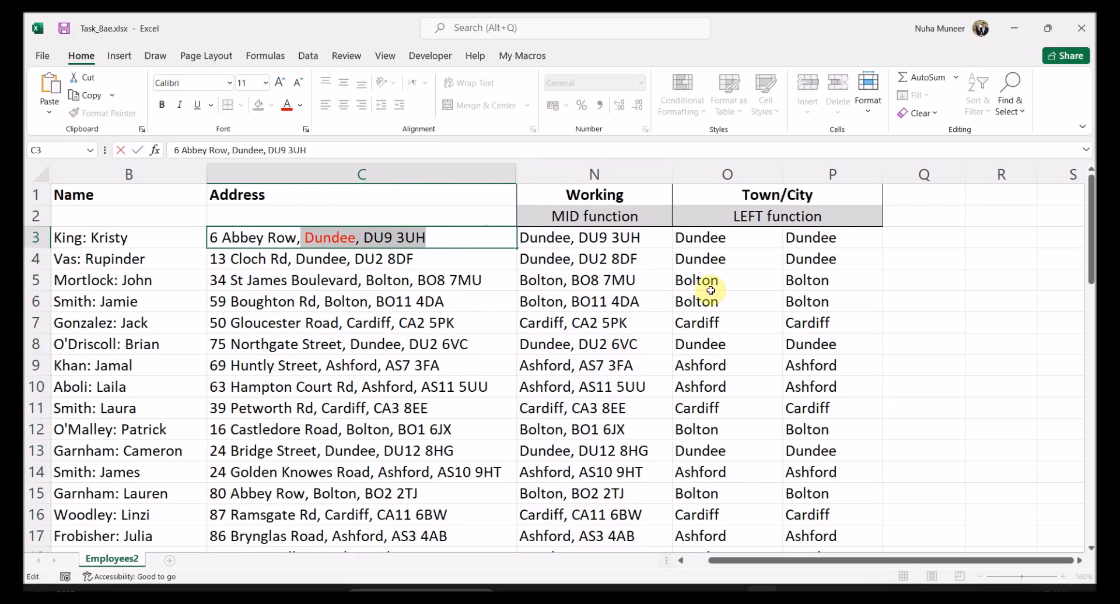
triple_click(334, 237)
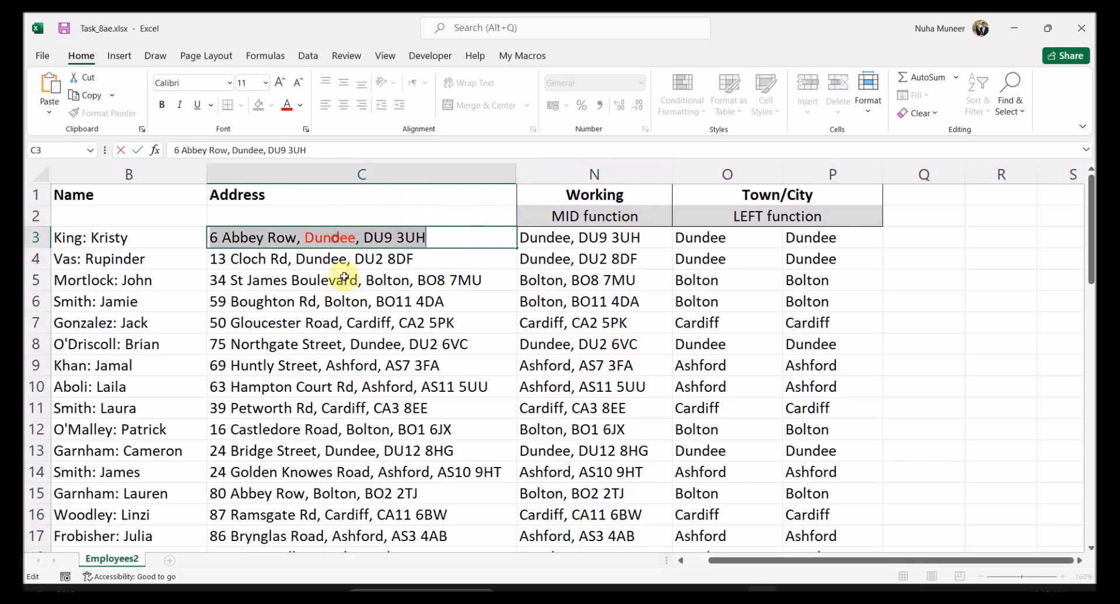
double_click(330, 238)
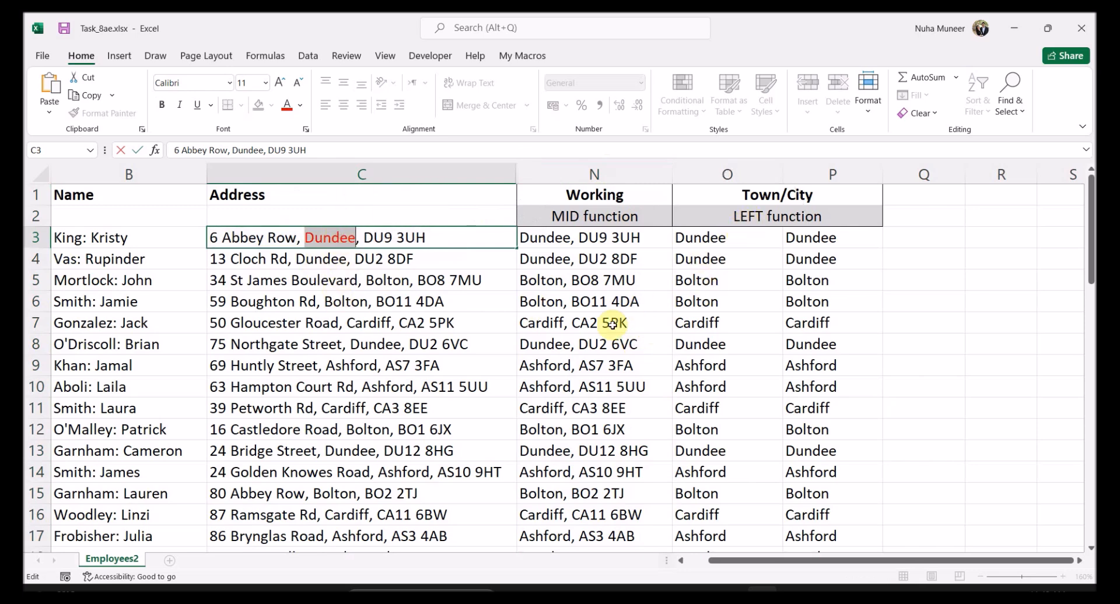
key(Escape)
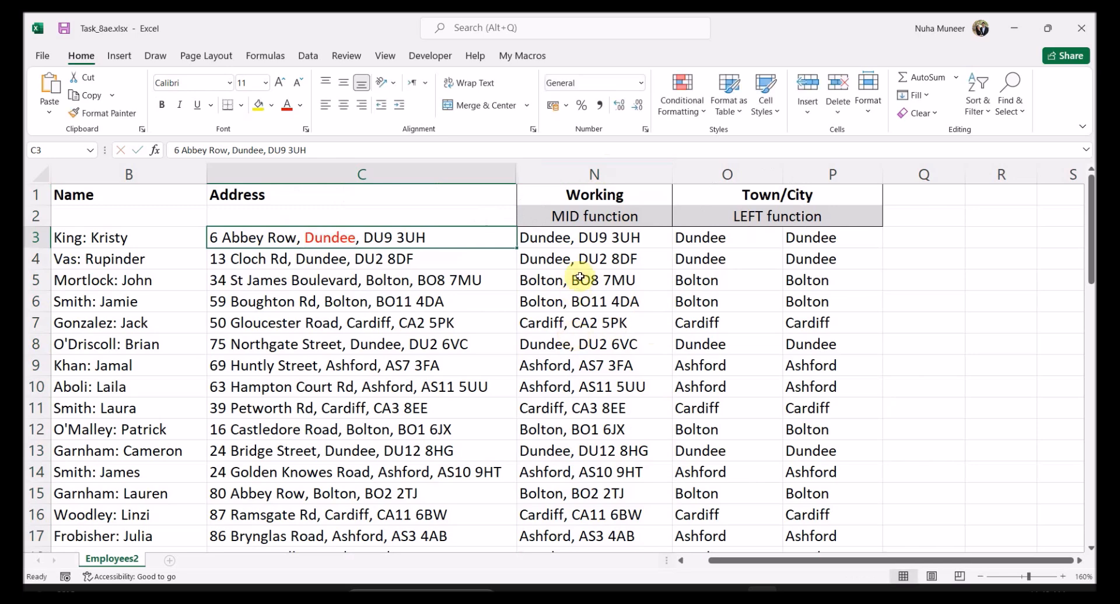
View the MID formula in N3 without changing it, and highlight everything after the first comma in C3.
double_click(581, 237)
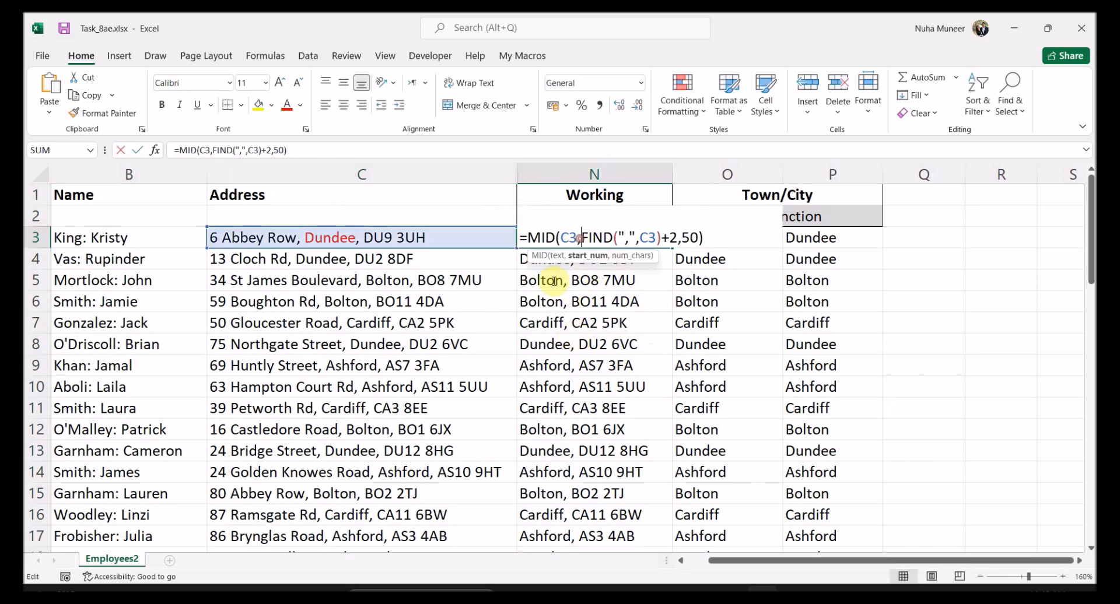
key(Escape)
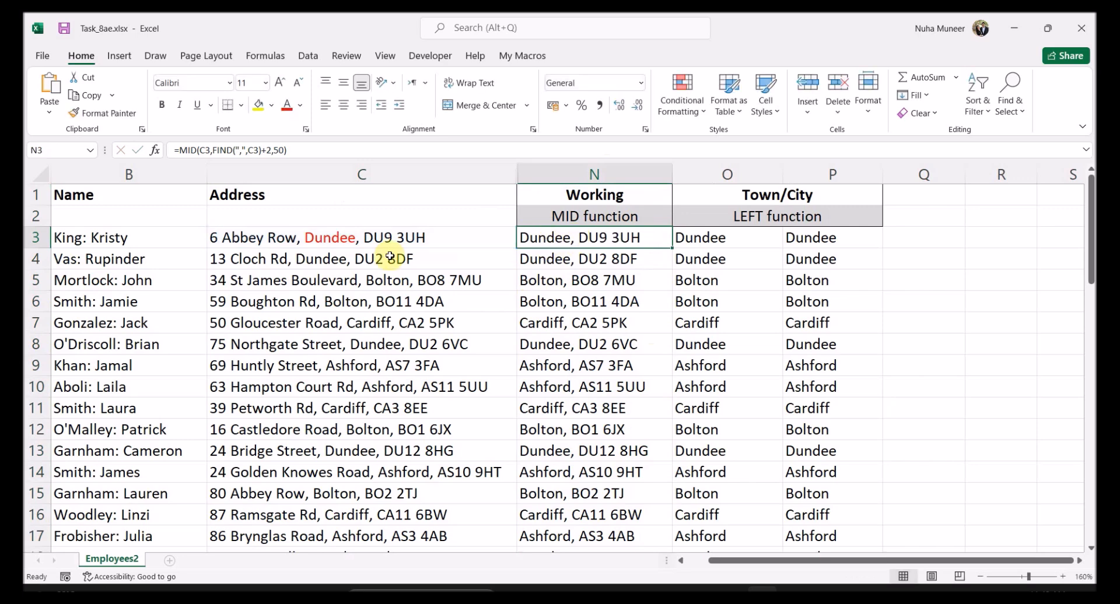
double_click(302, 237)
drag(382, 240, 463, 242)
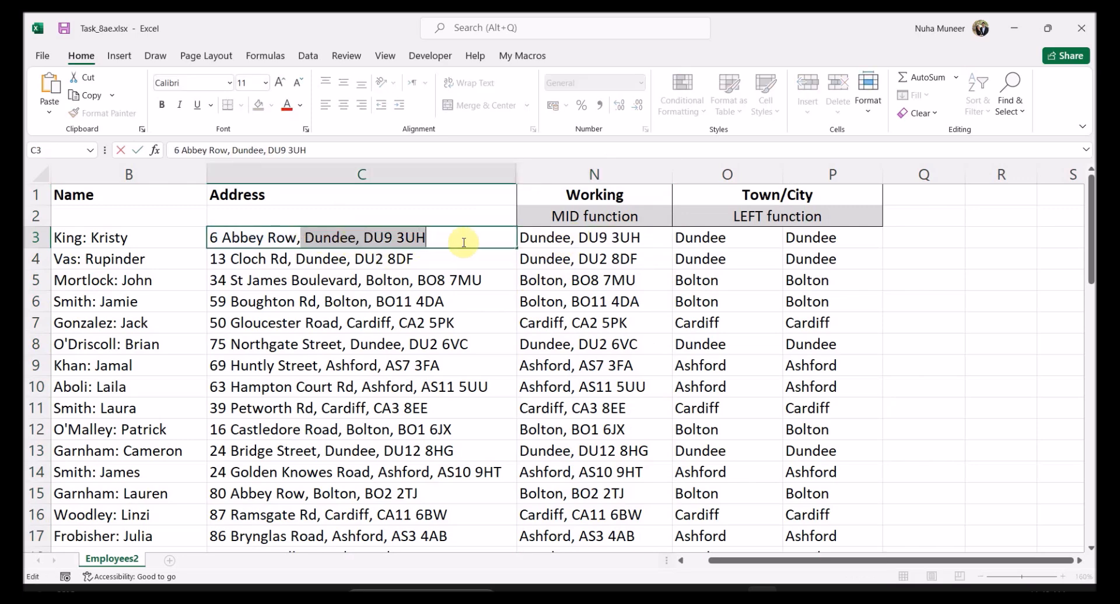
Examine the MID formula's arguments in N3: the C3 reference, the FIND start position, the +2 offset and the 50-character length.
double_click(582, 238)
mouse_move(582, 238)
mouse_down()
mouse_move(532, 239)
mouse_move(565, 239)
mouse_up()
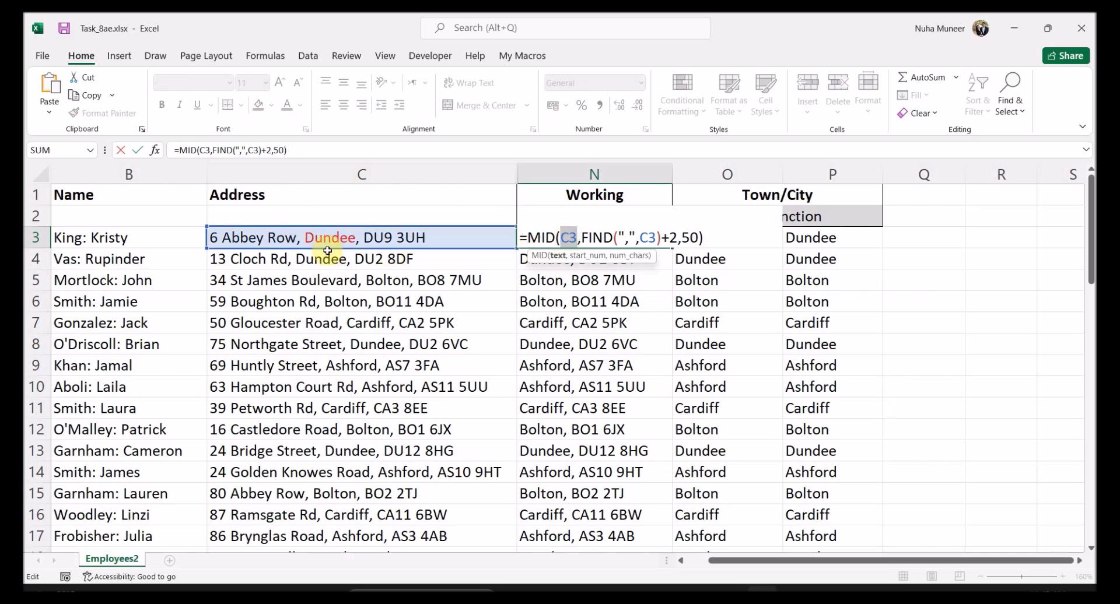
click(595, 237)
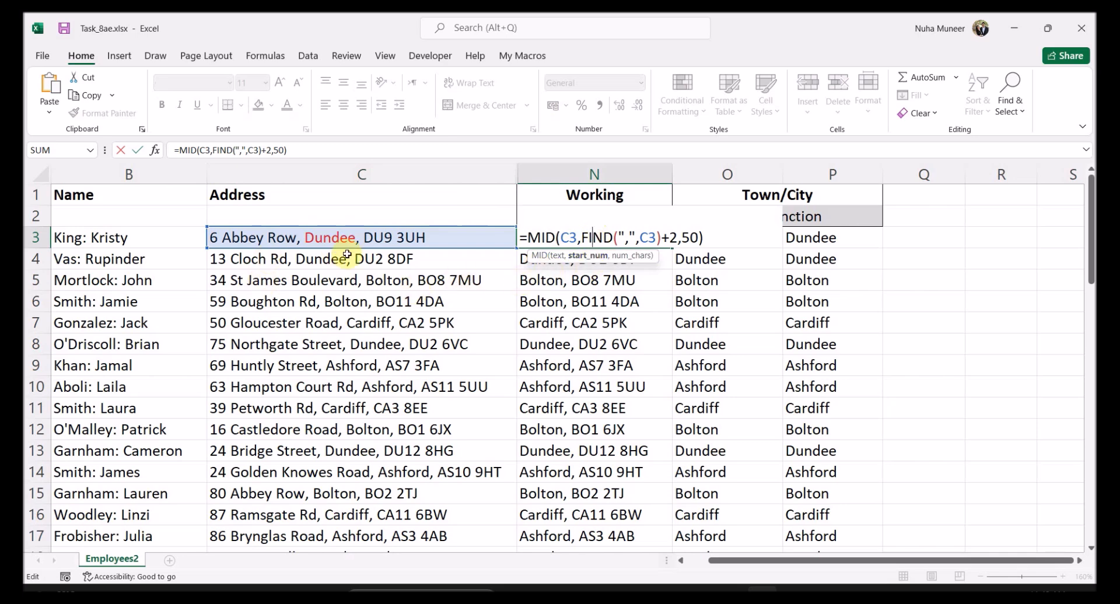
drag(625, 240, 635, 239)
click(649, 238)
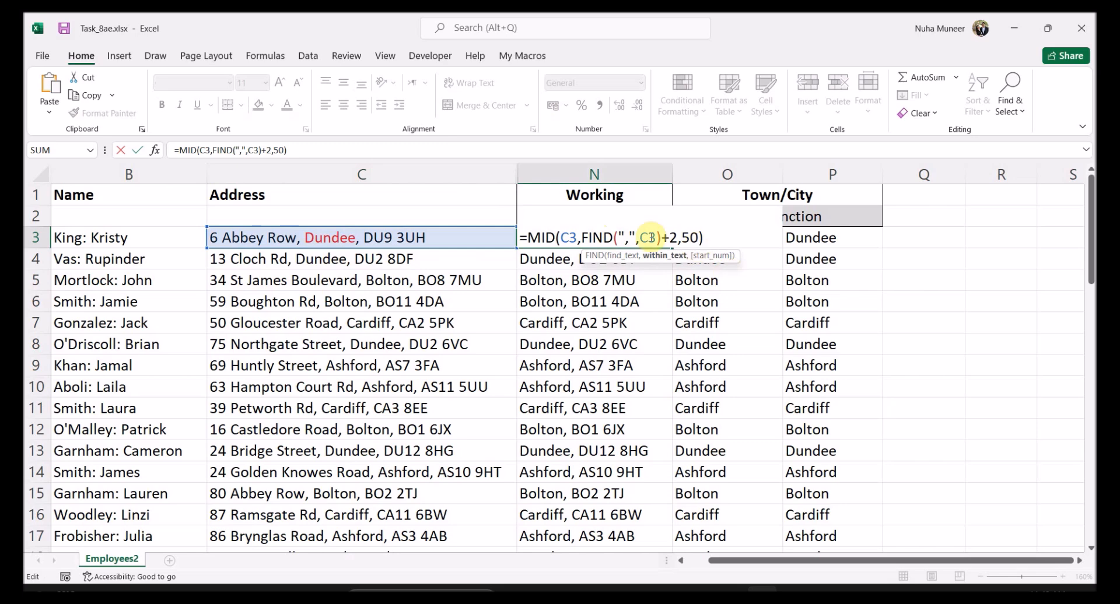
double_click(674, 237)
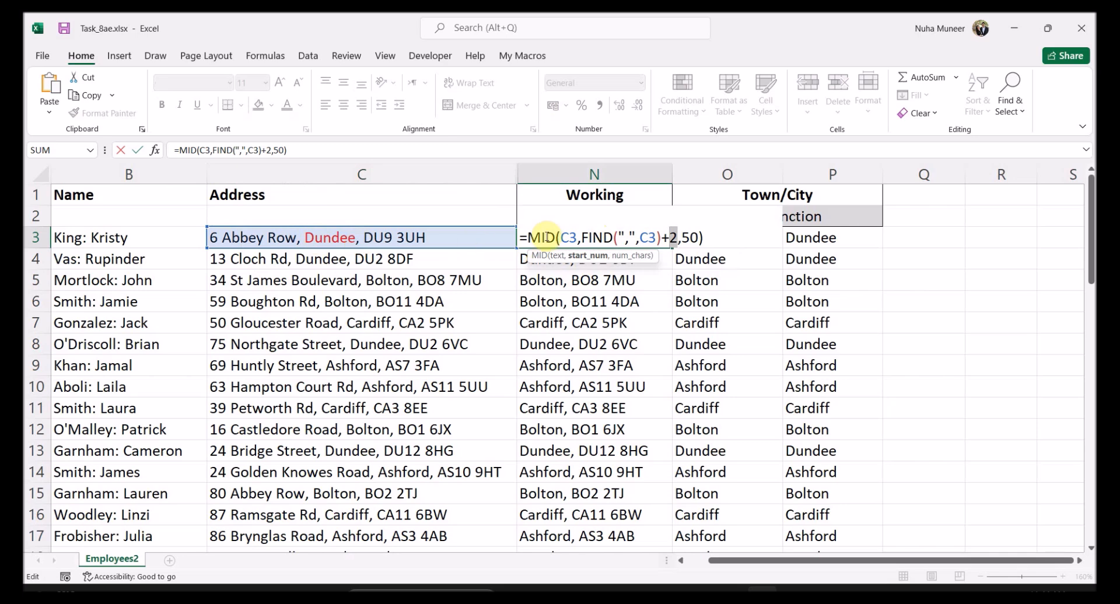
click(670, 238)
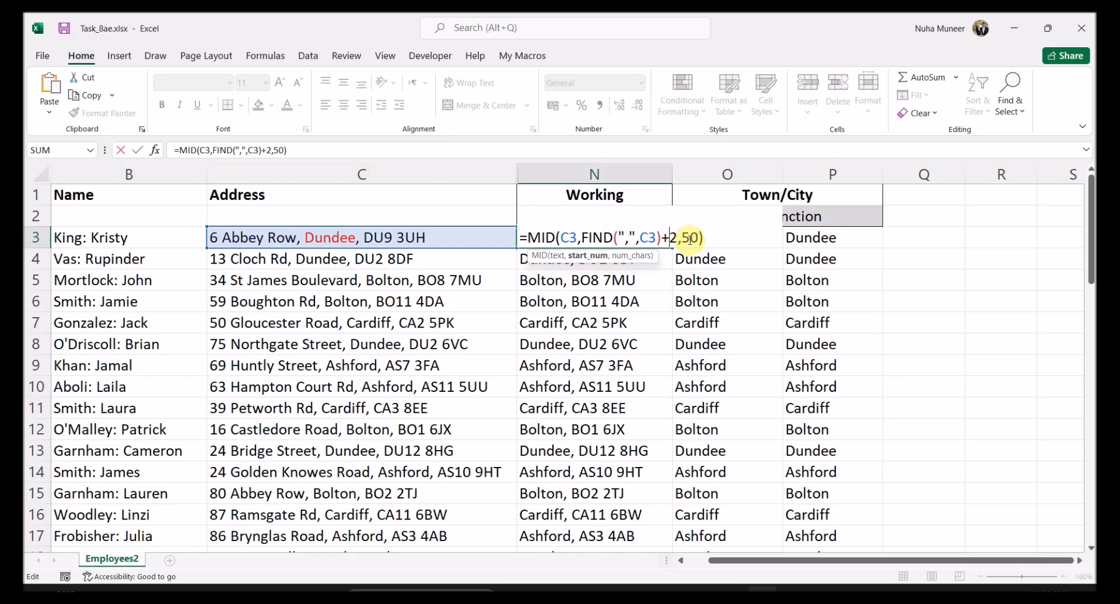
click(690, 238)
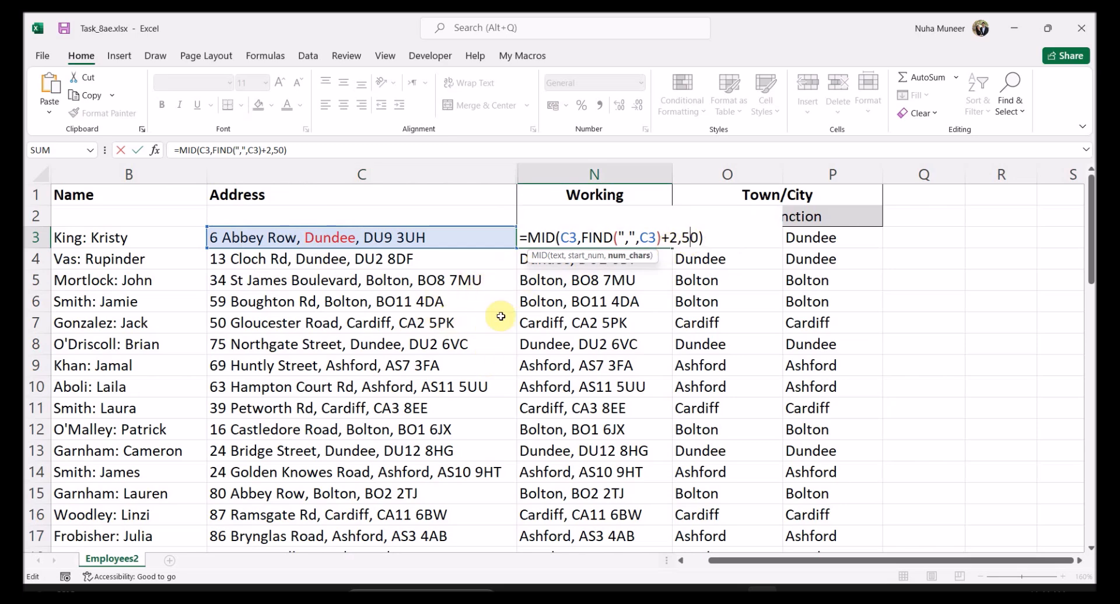
key(Return)
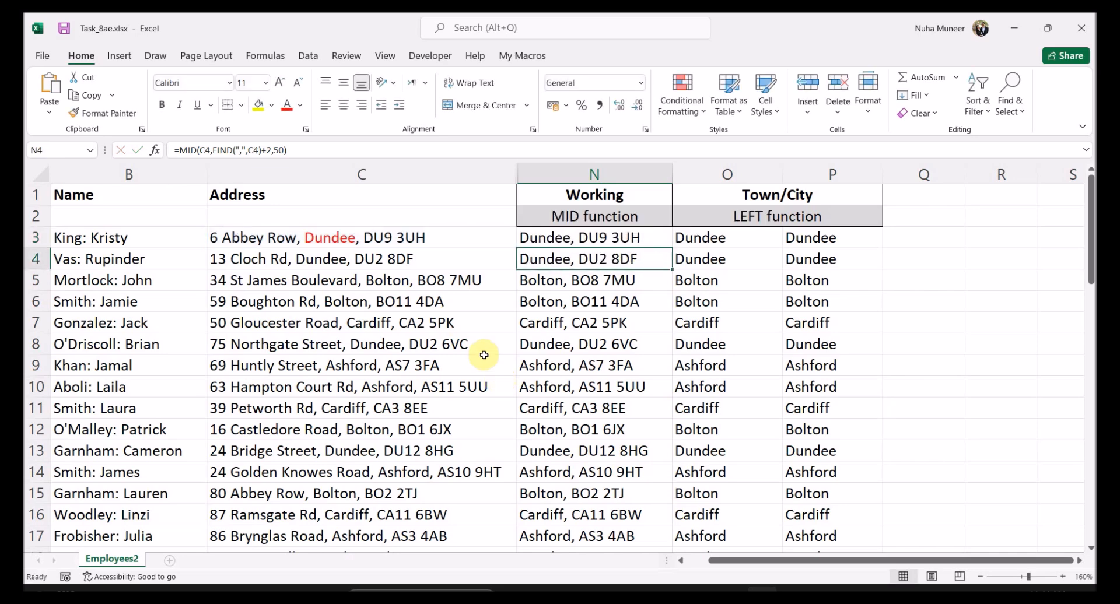
Highlight the town and postcode text in C3 without editing it, and select the matching MID result in N3.
click(315, 239)
double_click(316, 239)
drag(305, 238, 457, 237)
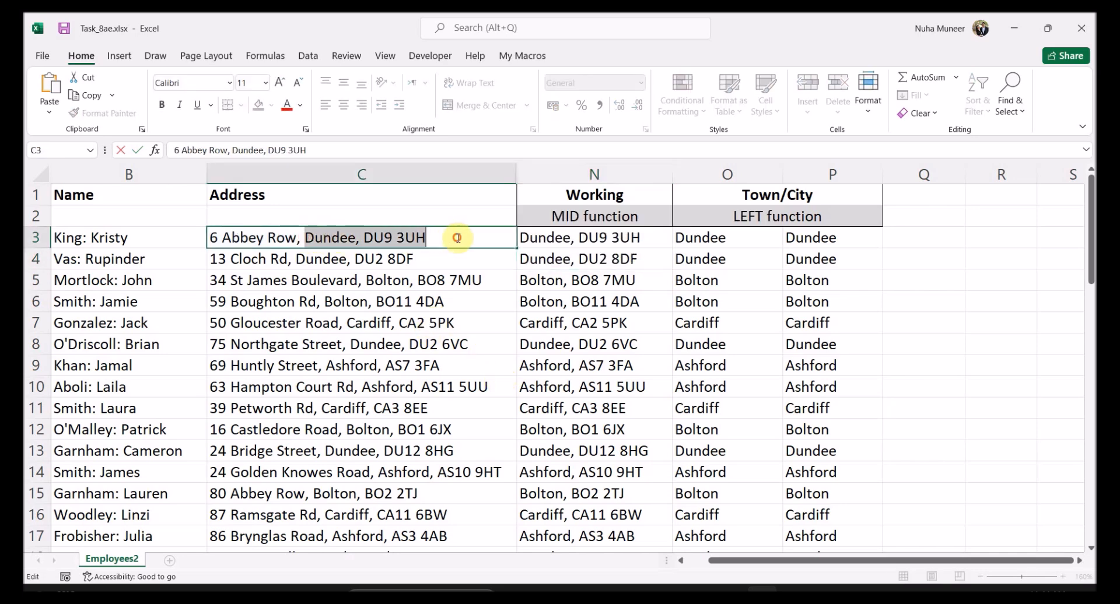
key(Escape)
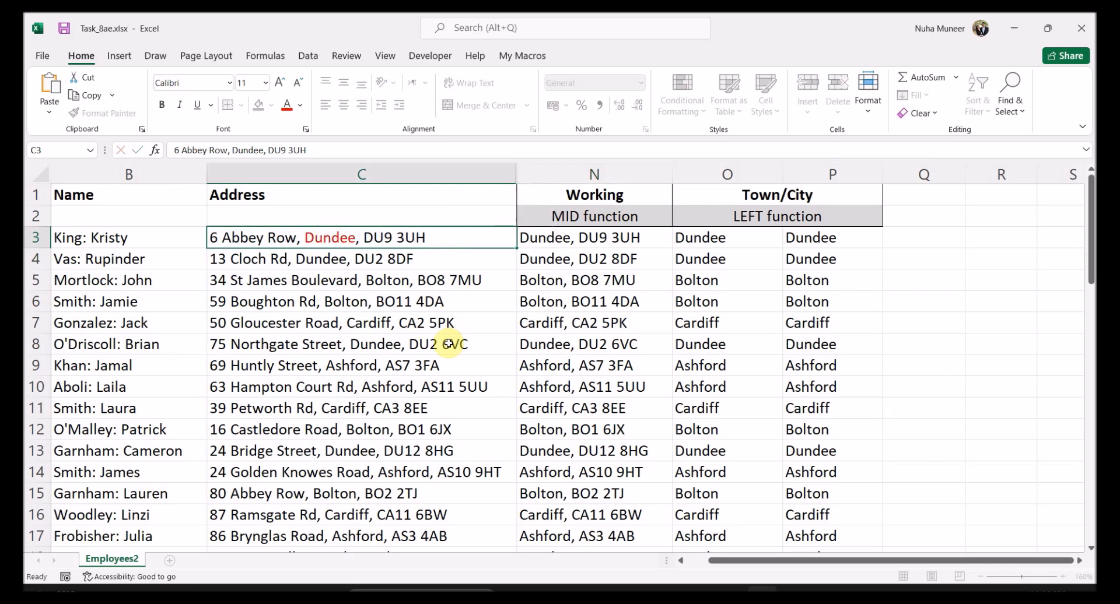
click(579, 234)
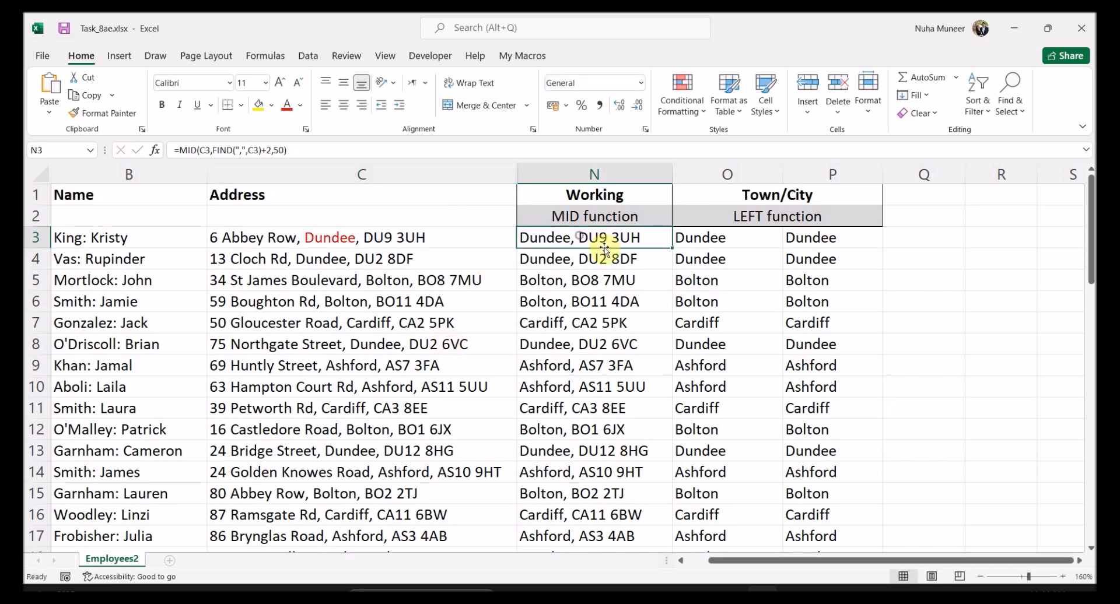
Compare the LEFT formula in O3 with the MID result in N3 and the source address in C3 without editing them.
click(715, 237)
double_click(715, 237)
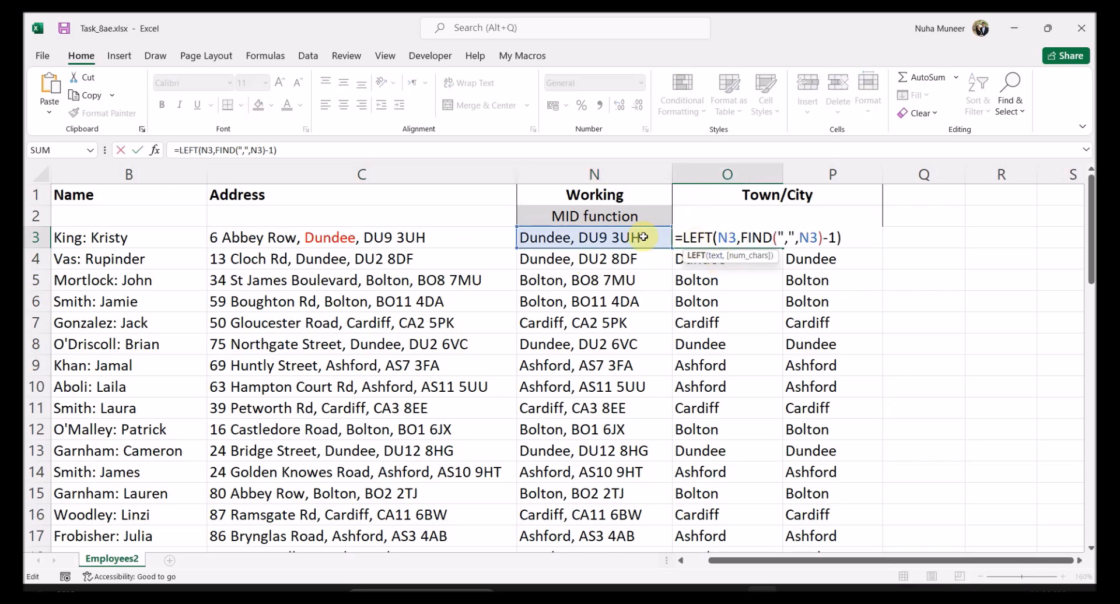
key(Escape)
click(578, 237)
click(389, 237)
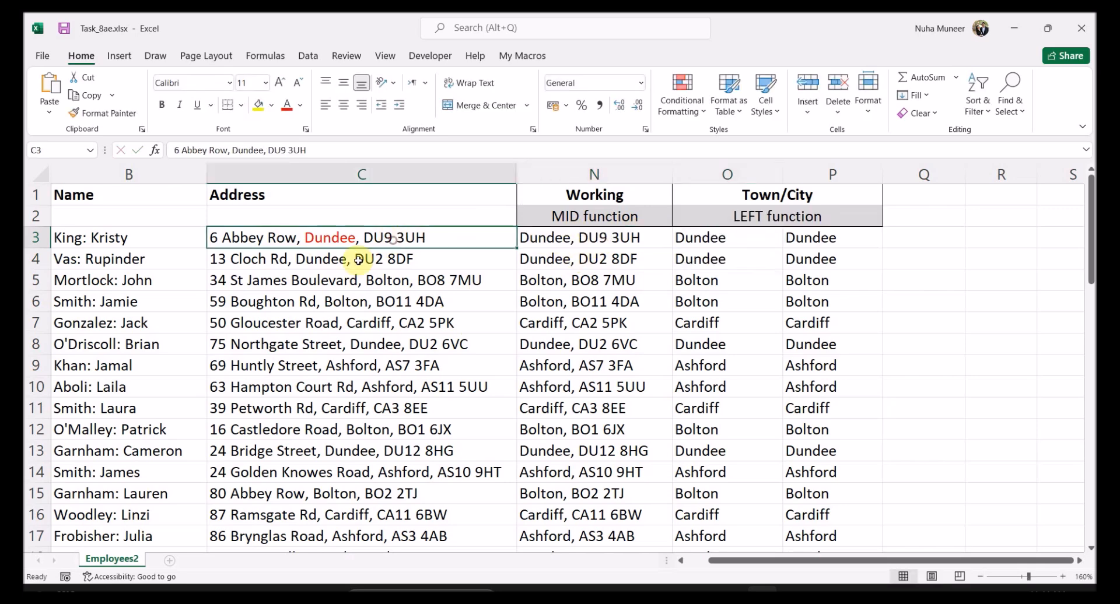
click(679, 236)
click(636, 238)
click(690, 237)
double_click(691, 237)
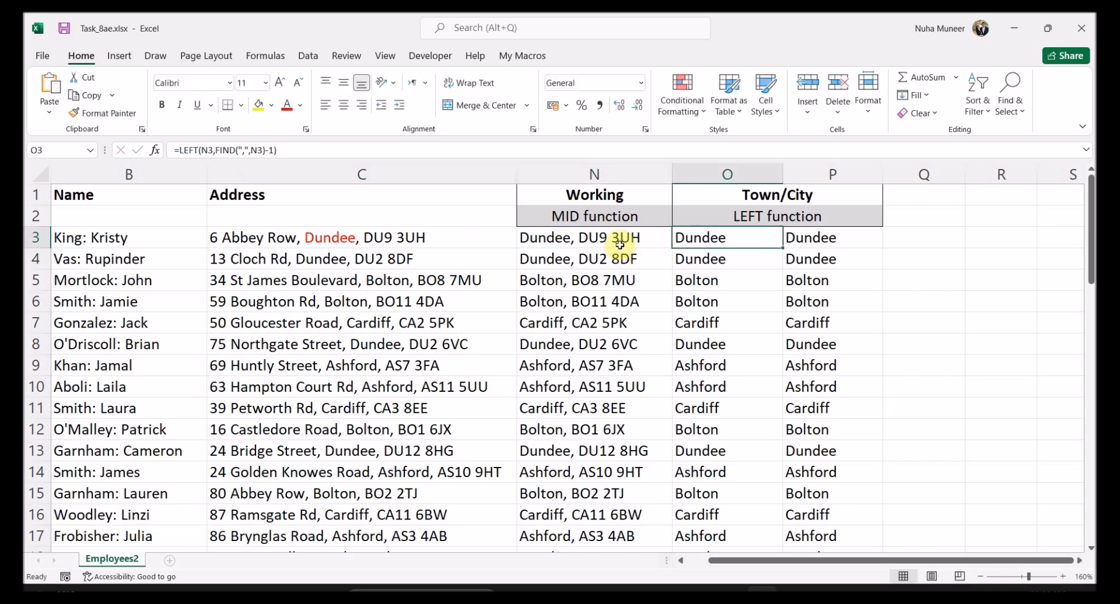
double_click(559, 237)
key(Escape)
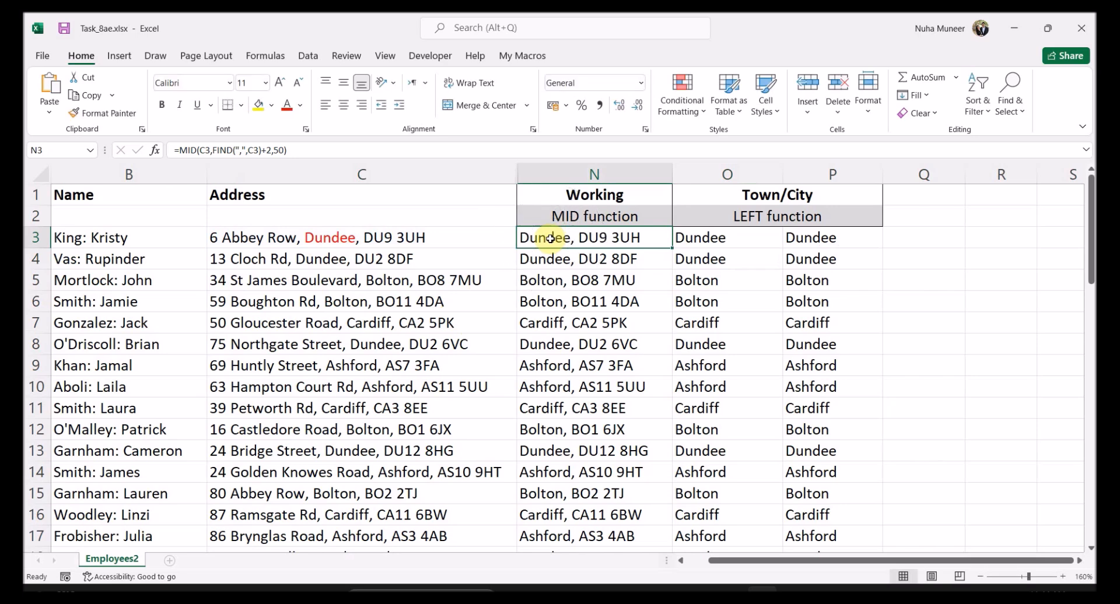
Examine the LEFT formula's arguments in O3: the N3 reference, the FIND function, its comma search text and the text it searches within.
double_click(704, 236)
double_click(702, 237)
double_click(727, 237)
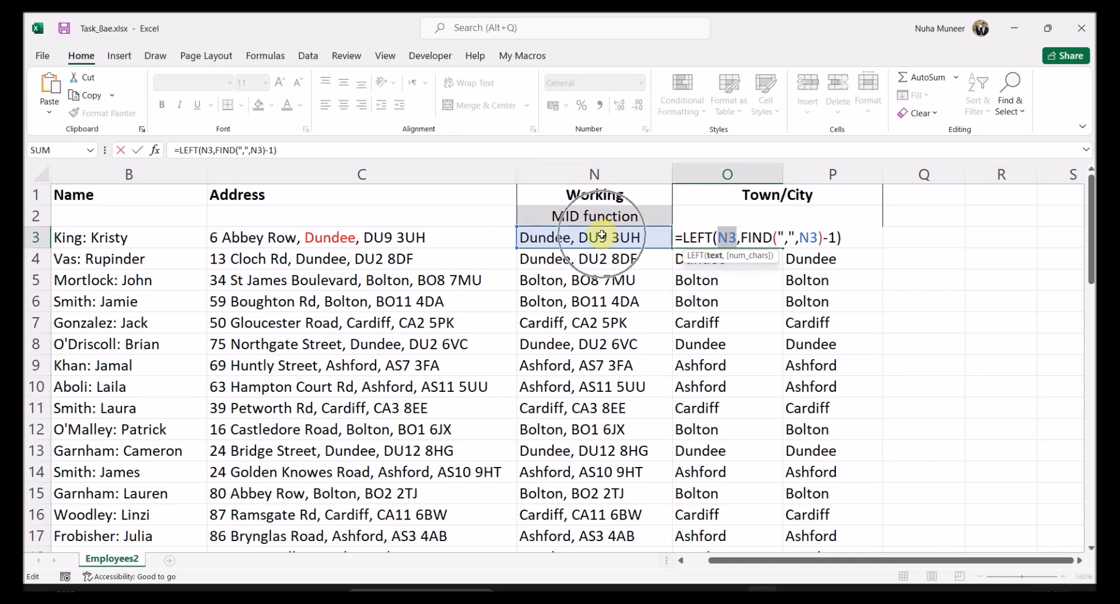
click(753, 236)
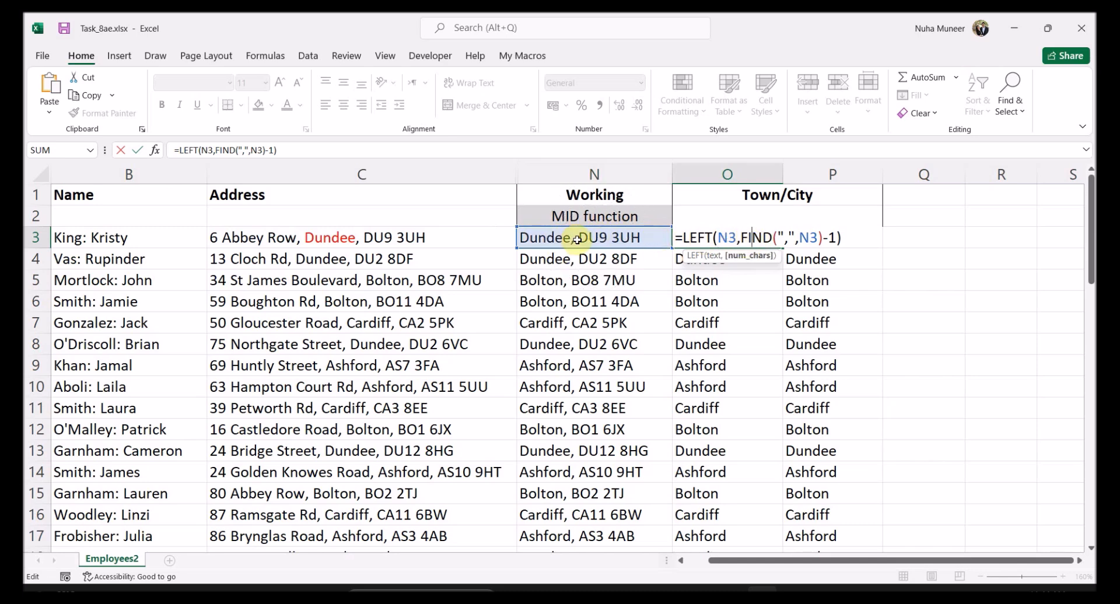
drag(740, 236, 769, 237)
click(791, 238)
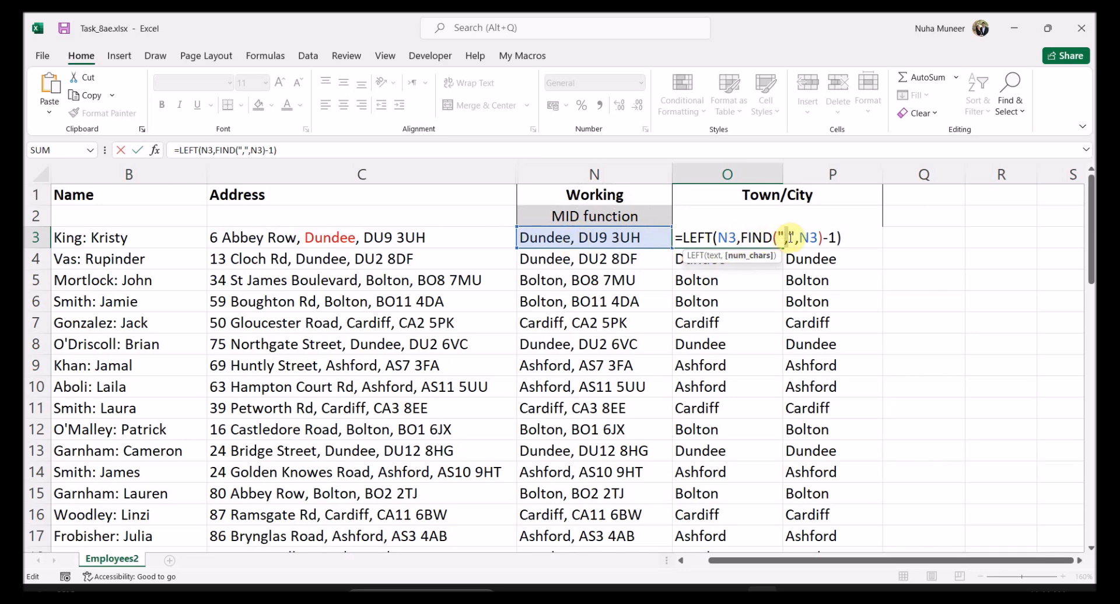
key(Left)
click(575, 239)
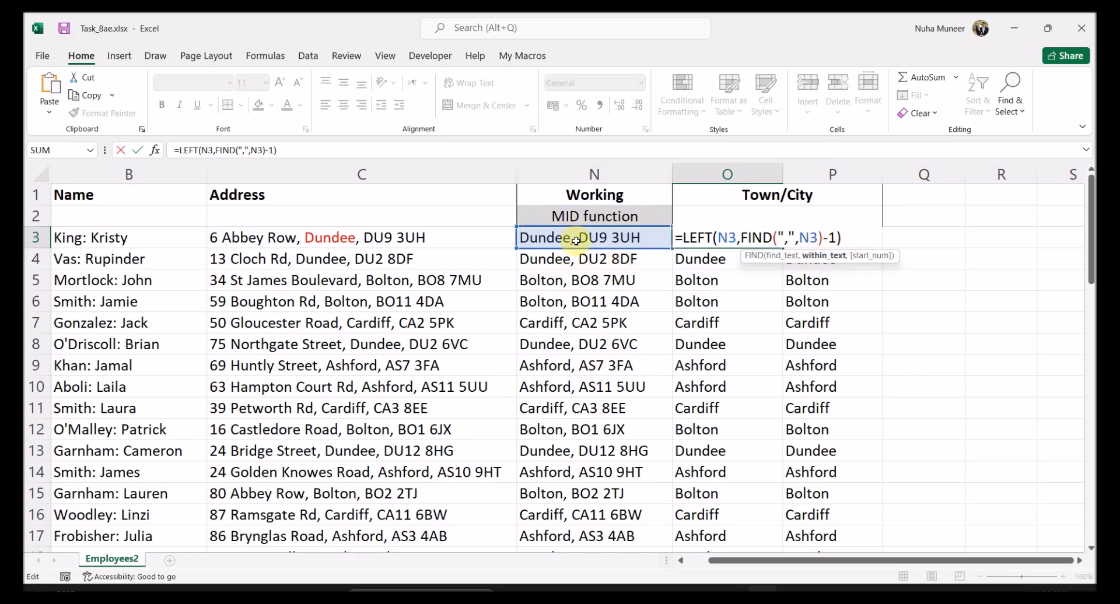
key(Return)
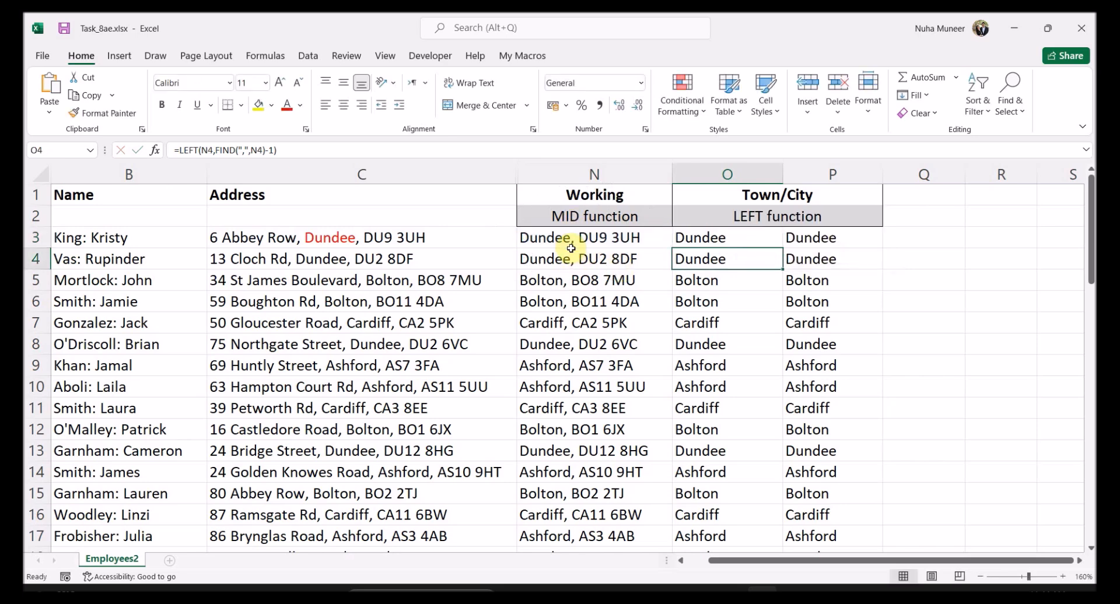
Try clearing the Working column N, check the dependent LEFT formula in O3, and undo the clearing.
click(723, 239)
click(585, 242)
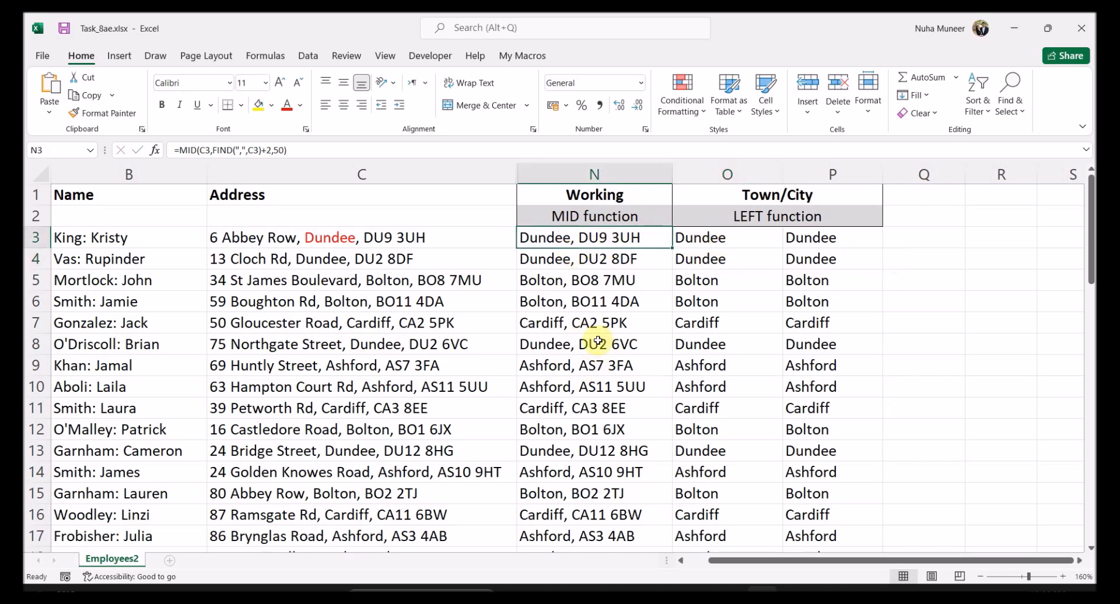
click(569, 170)
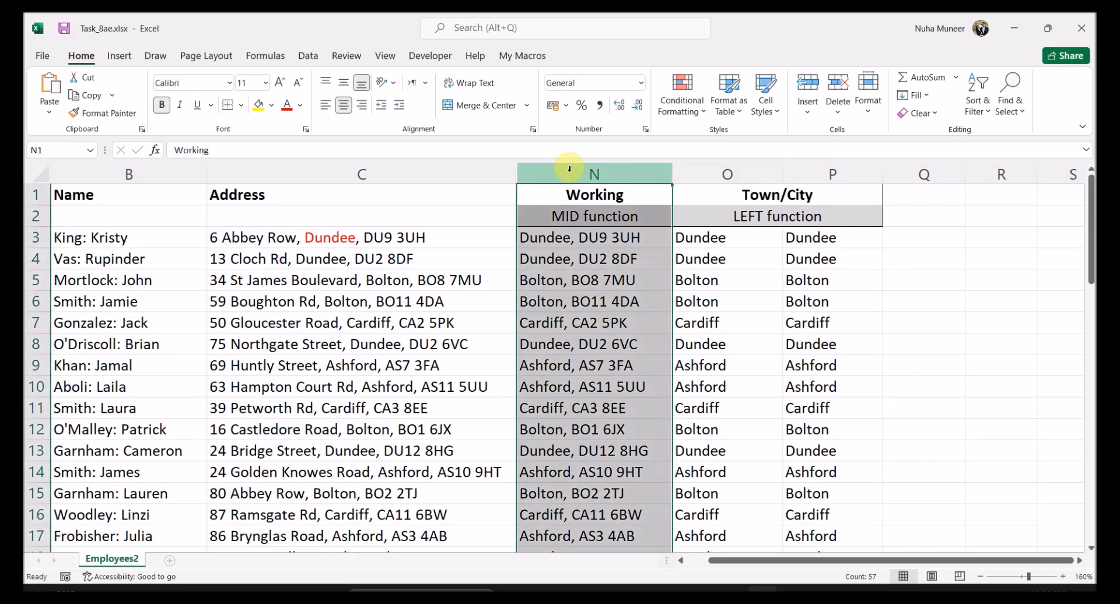
key(Delete)
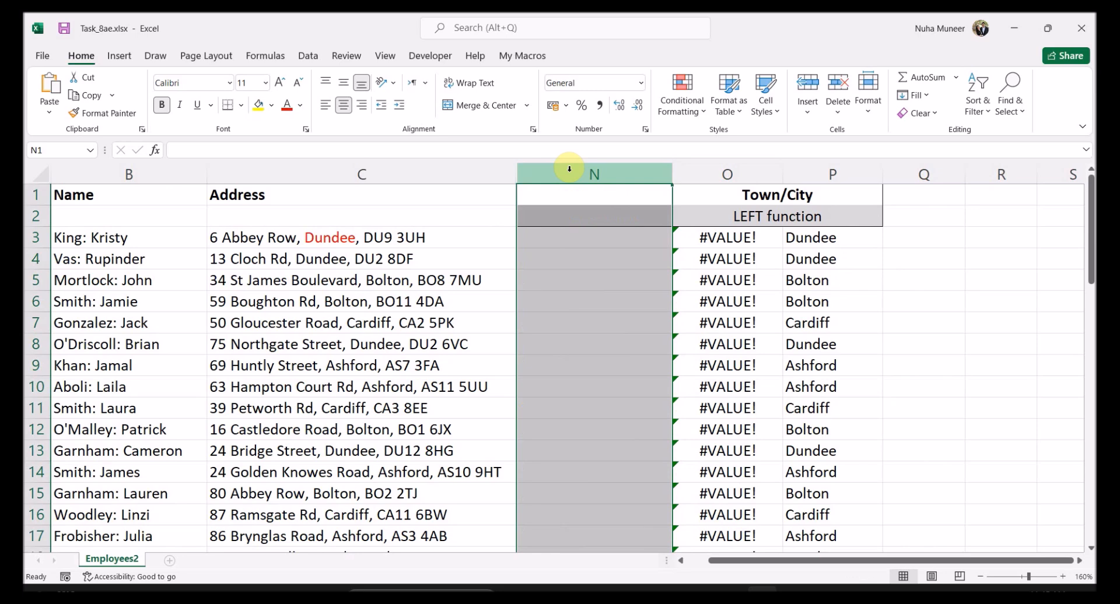
click(690, 233)
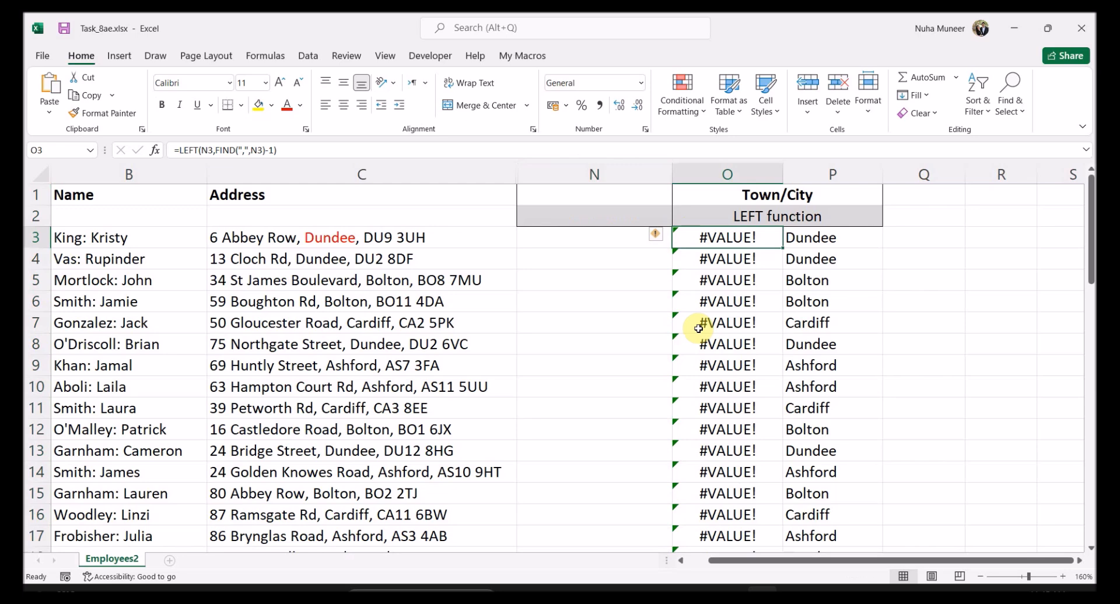
key(ctrl+z)
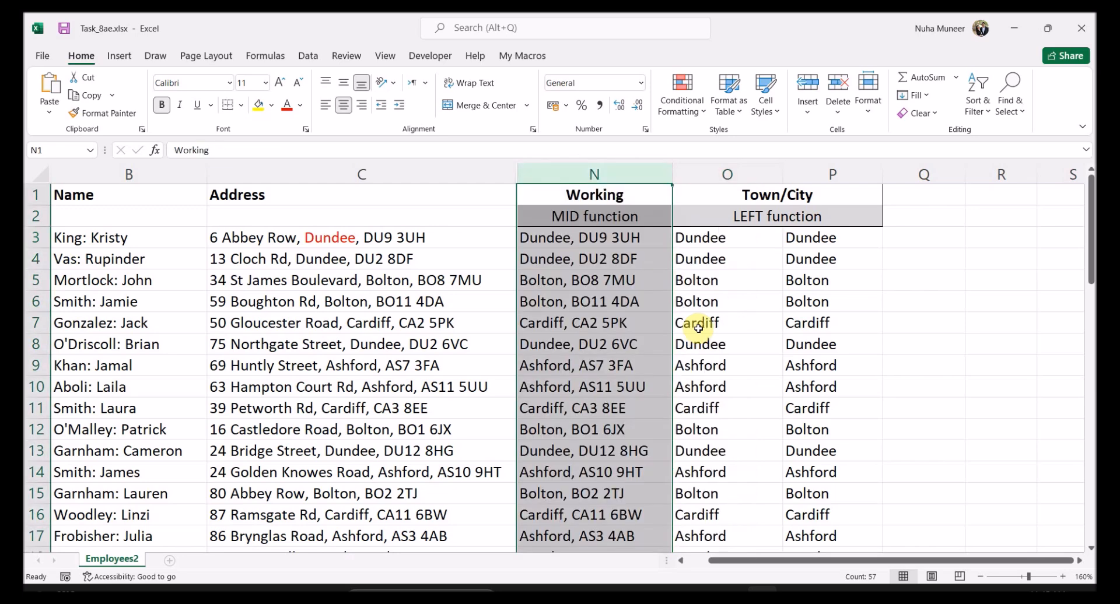
Inspect the MID function header and a result in the Working column, and the LEFT formula in O3.
click(642, 216)
click(620, 257)
click(704, 242)
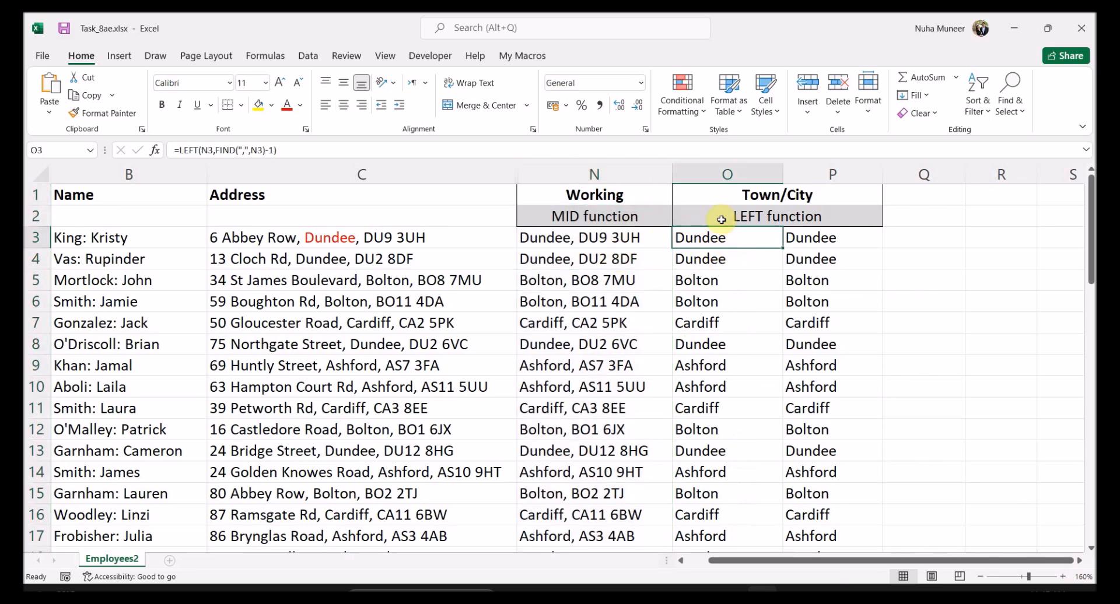
Copy the MID formula from N3 without its equals sign and paste it as plain text into Q3.
click(1080, 561)
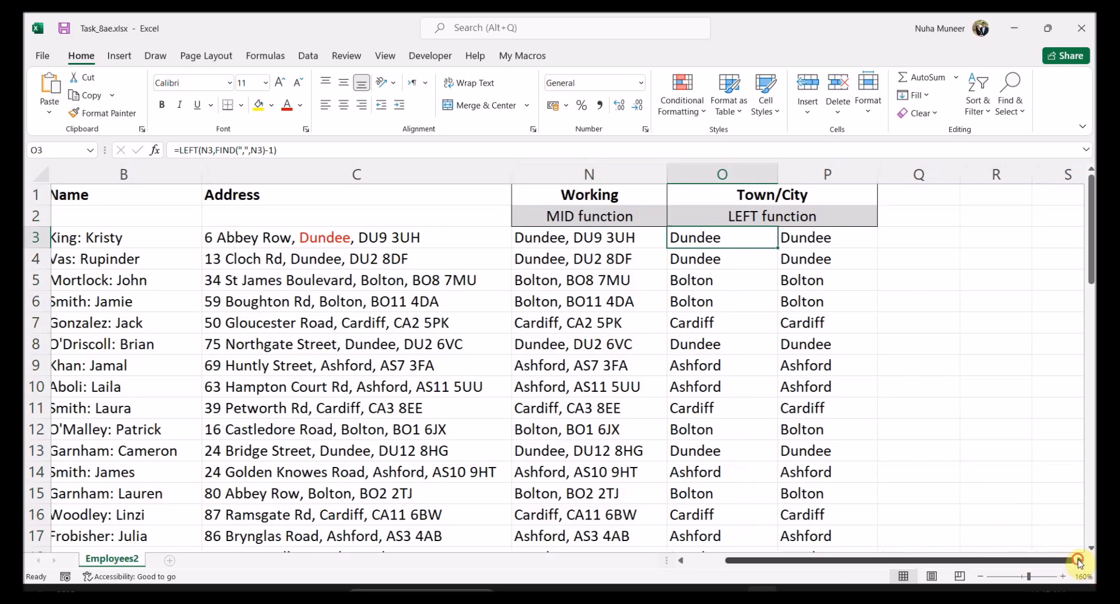
click(1079, 561)
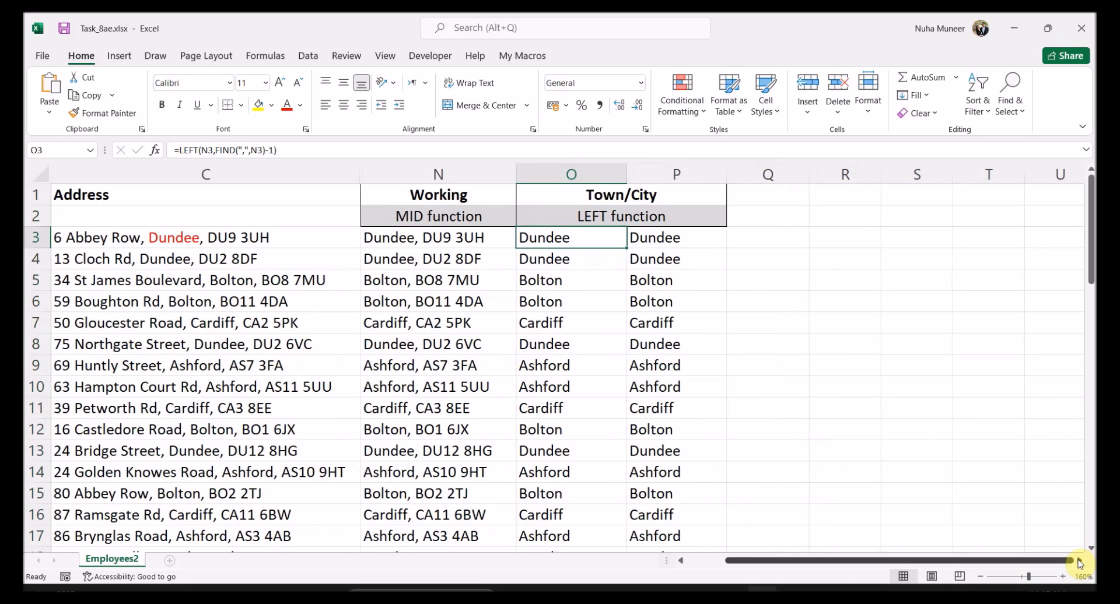
double_click(476, 238)
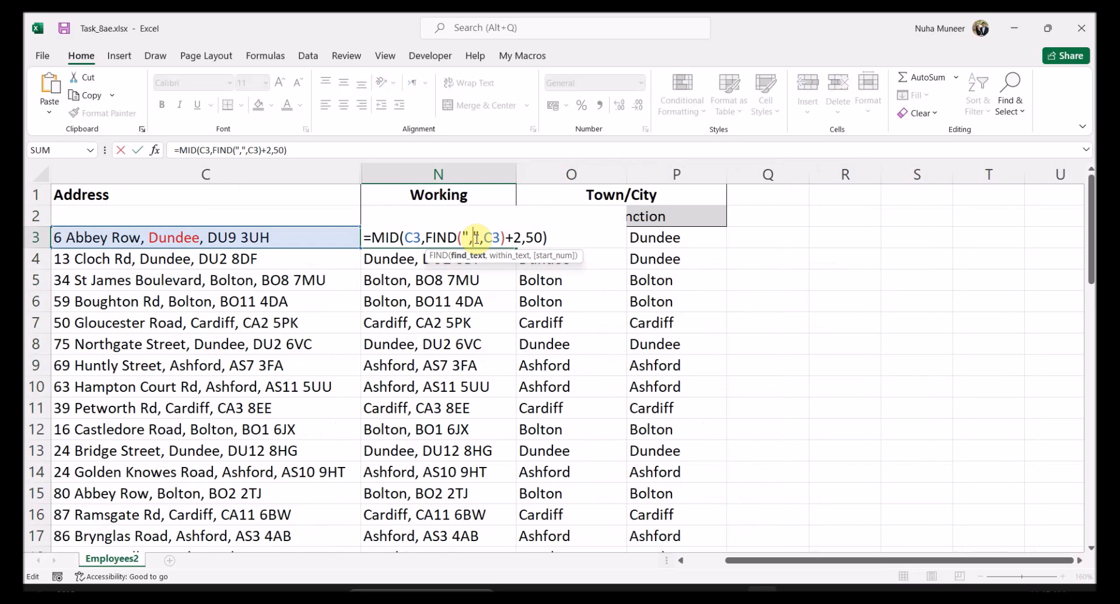
drag(552, 236, 371, 237)
key(ctrl+c)
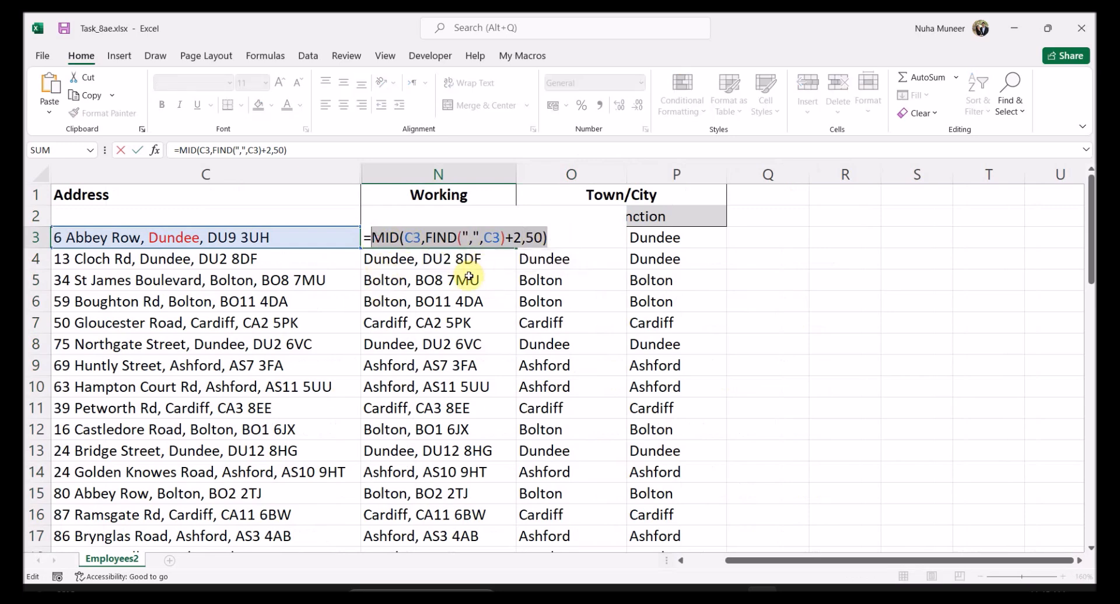
key(Escape)
click(782, 260)
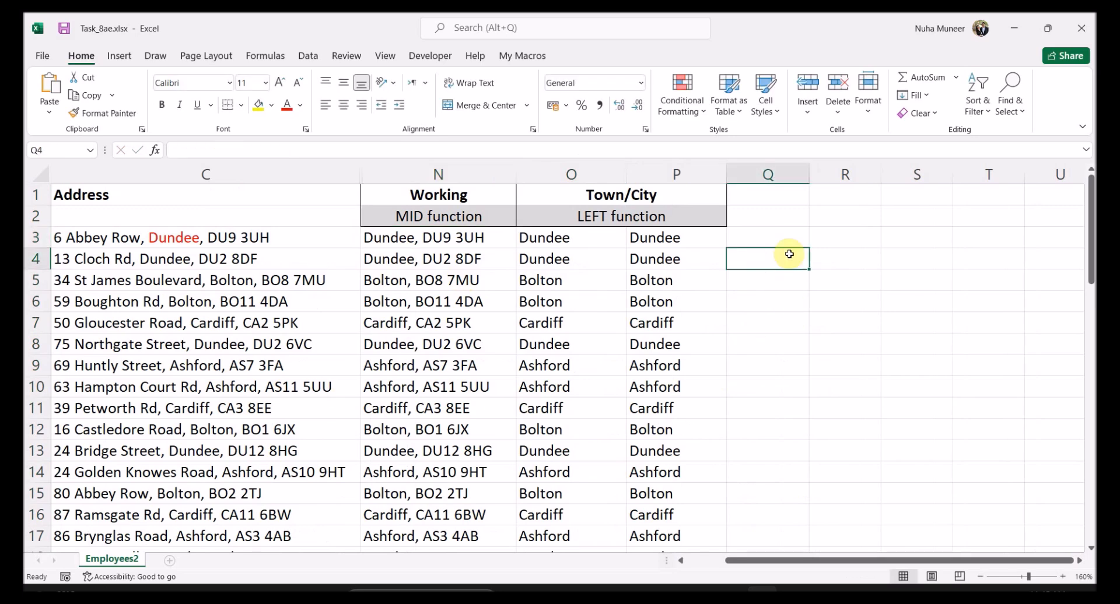
click(782, 237)
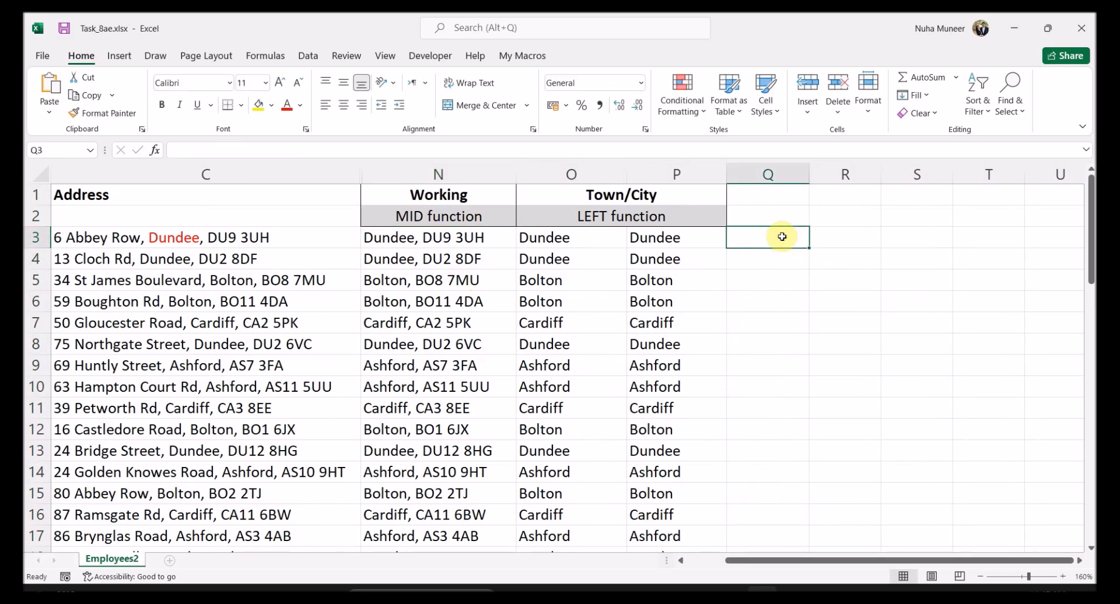
key(ctrl+v)
Examine the LEFT formula in O3 and its references to the working cell N3.
double_click(591, 237)
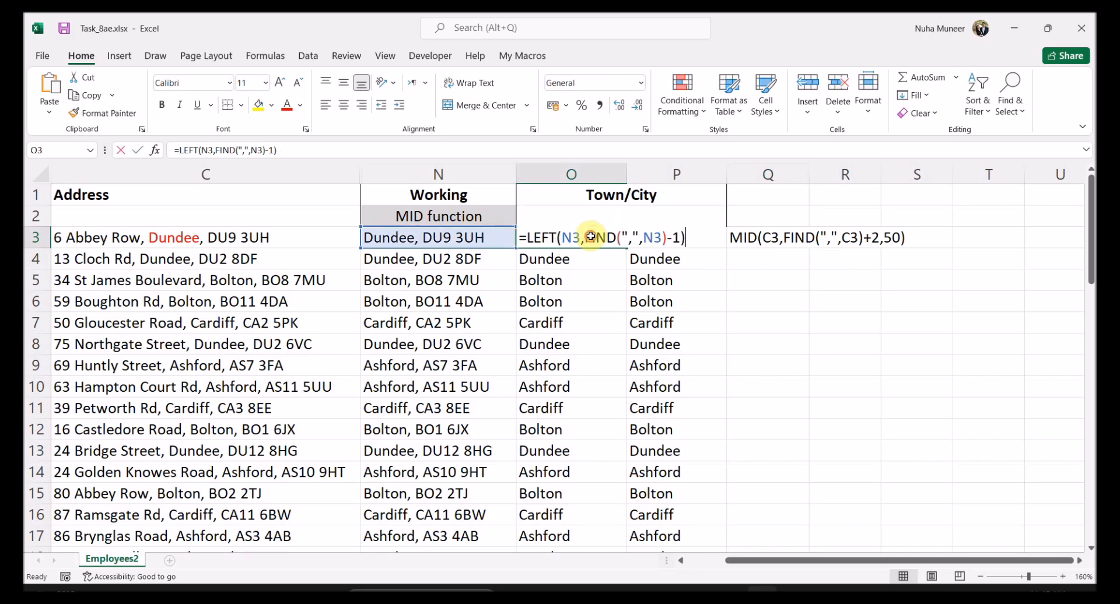
drag(700, 237, 528, 239)
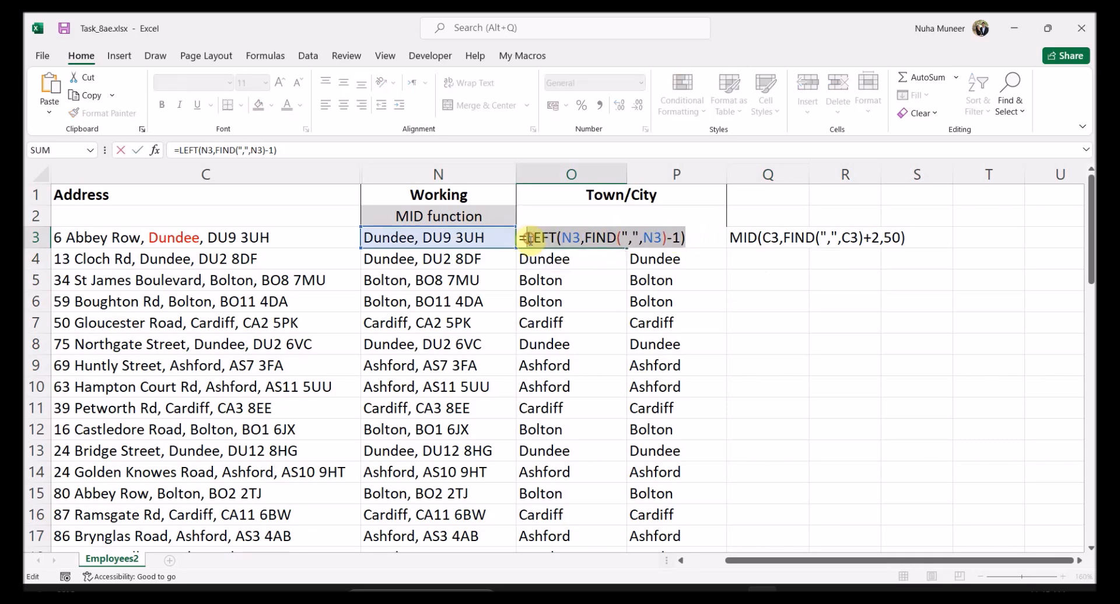
key(Escape)
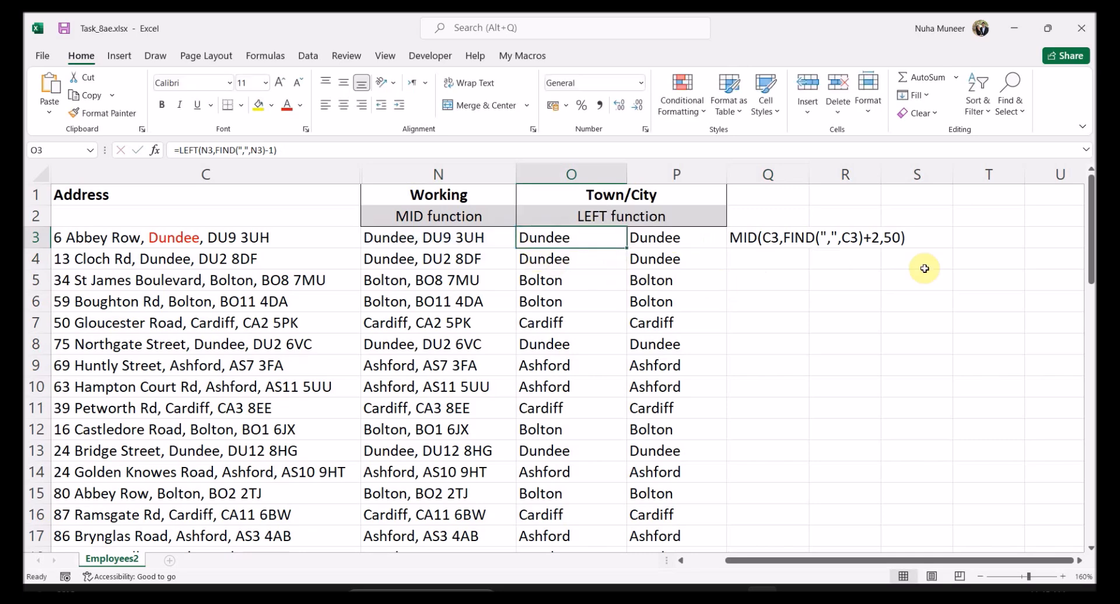
double_click(572, 237)
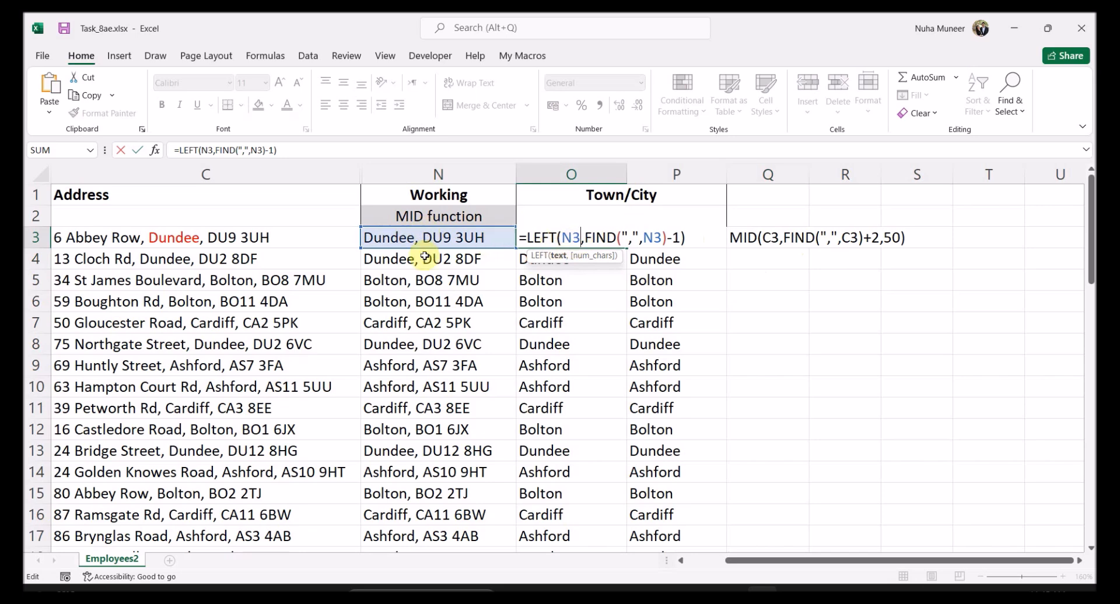
key(Escape)
Copy the LEFT formula from O3 without its equals sign and paste it as plain text over the MID text in Q3.
double_click(587, 238)
drag(693, 238, 512, 238)
key(ctrl+c)
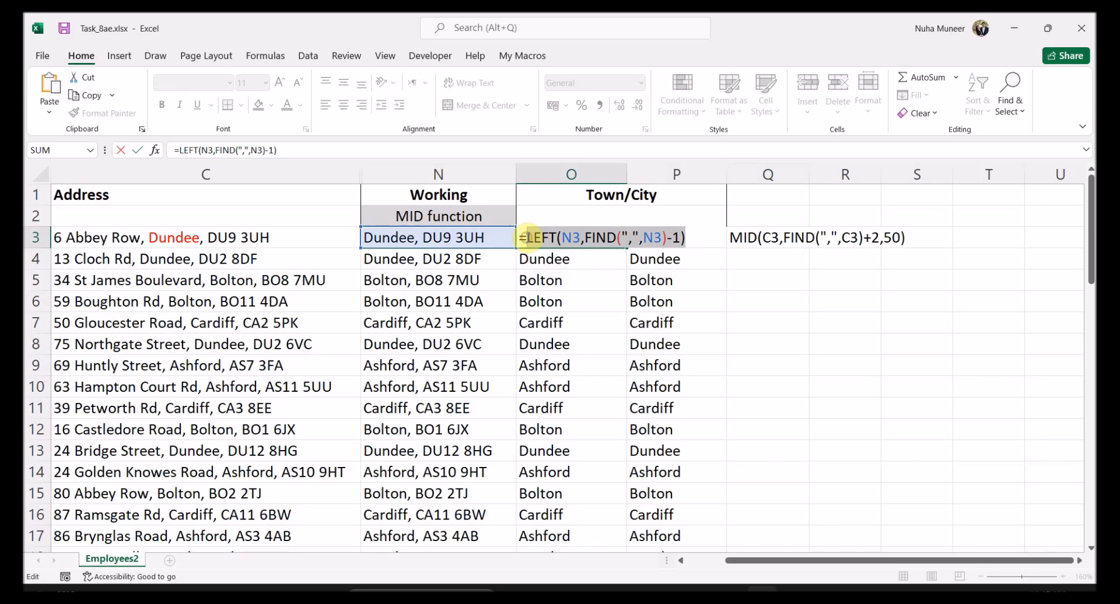
key(Escape)
click(731, 242)
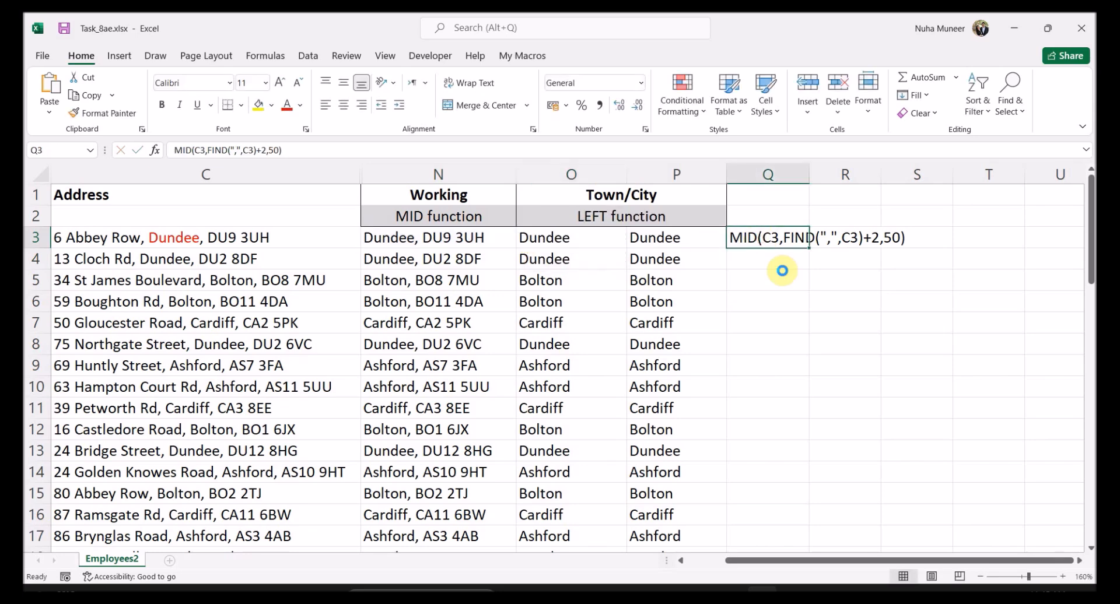
key(ctrl+v)
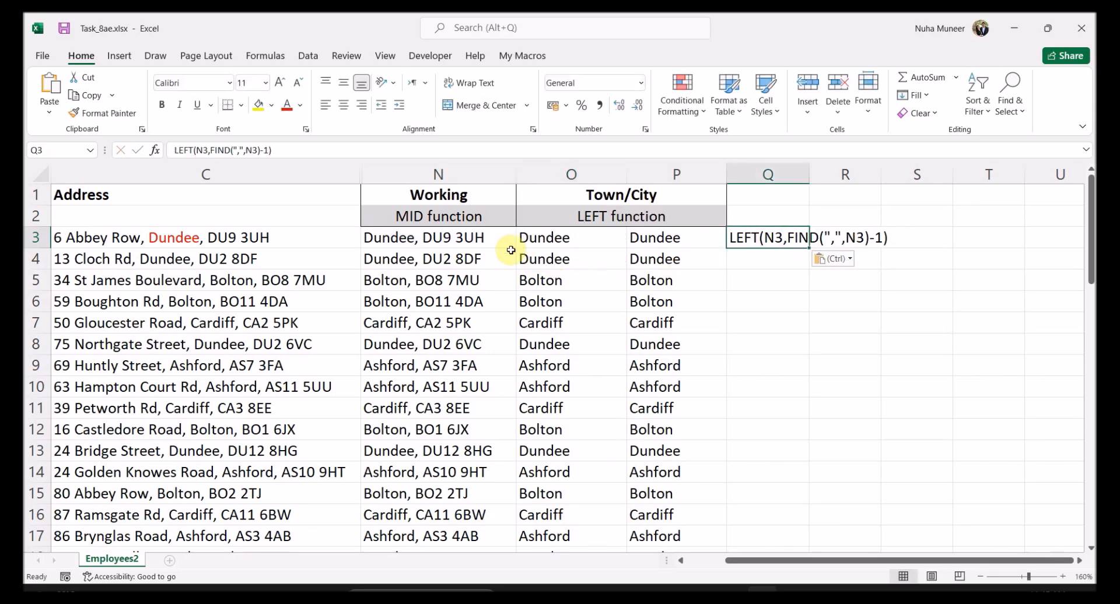
Replace both N3 references in Q3's LEFT text with N3's formula without its equals sign, MID(C3,FIND(",",C3)+2,50).
double_click(774, 237)
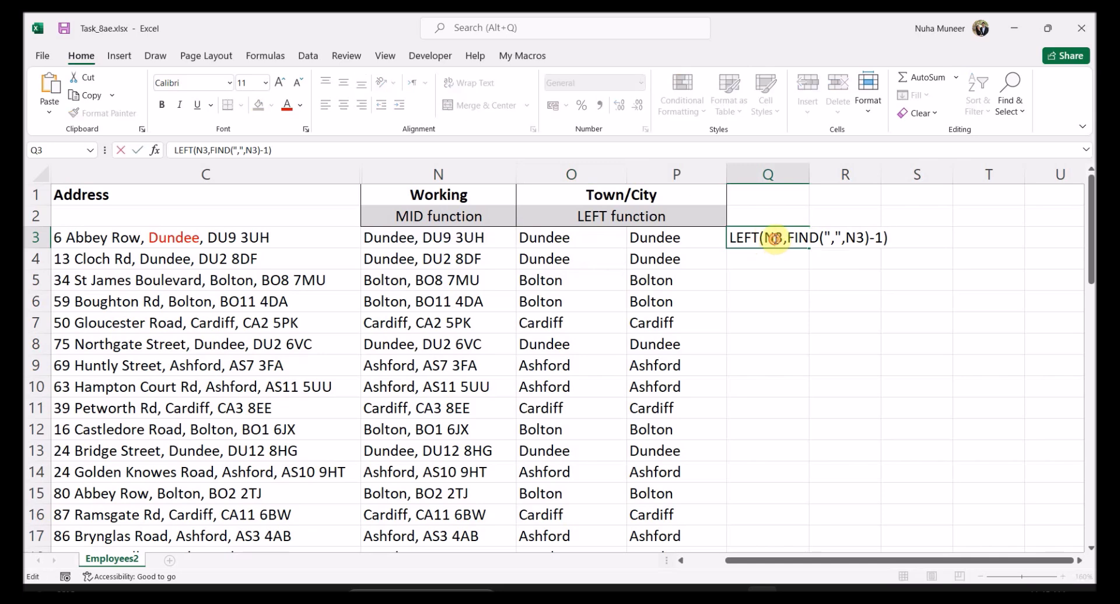
double_click(500, 237)
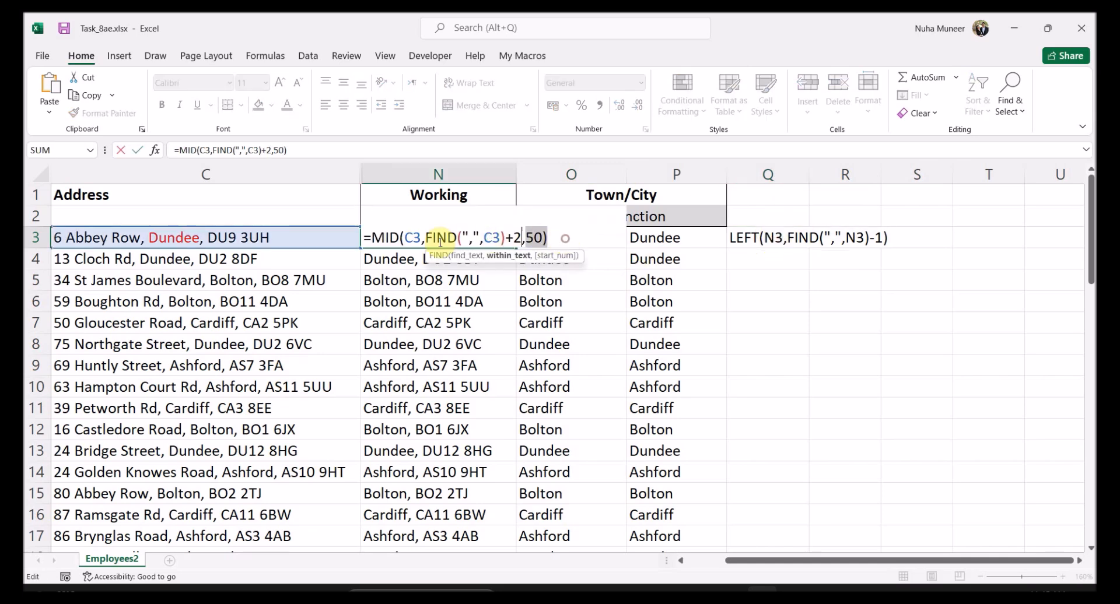
key(Escape)
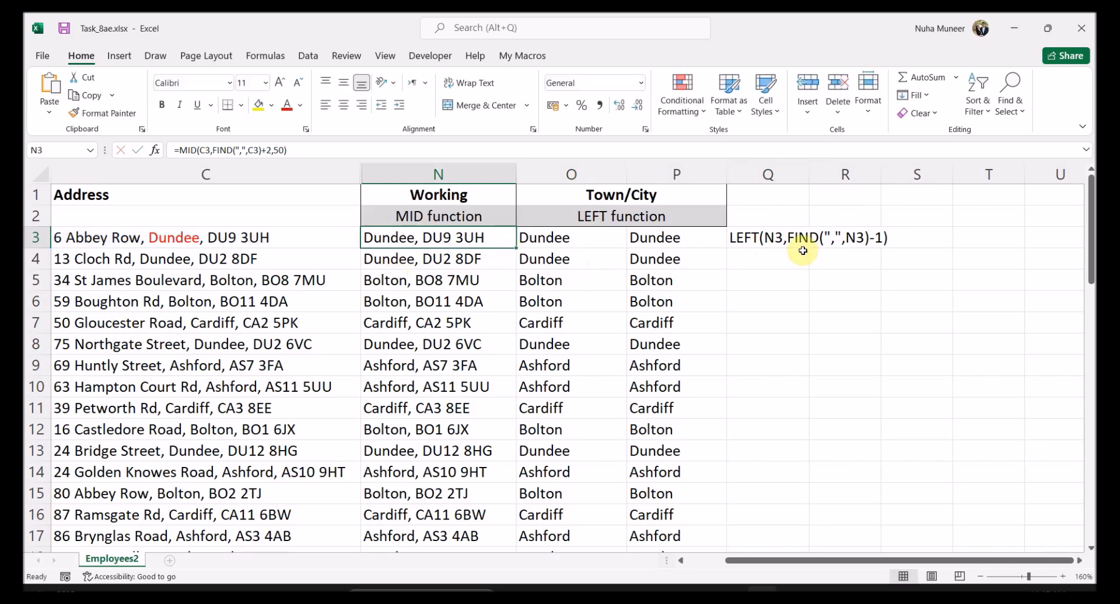
double_click(774, 238)
double_click(771, 238)
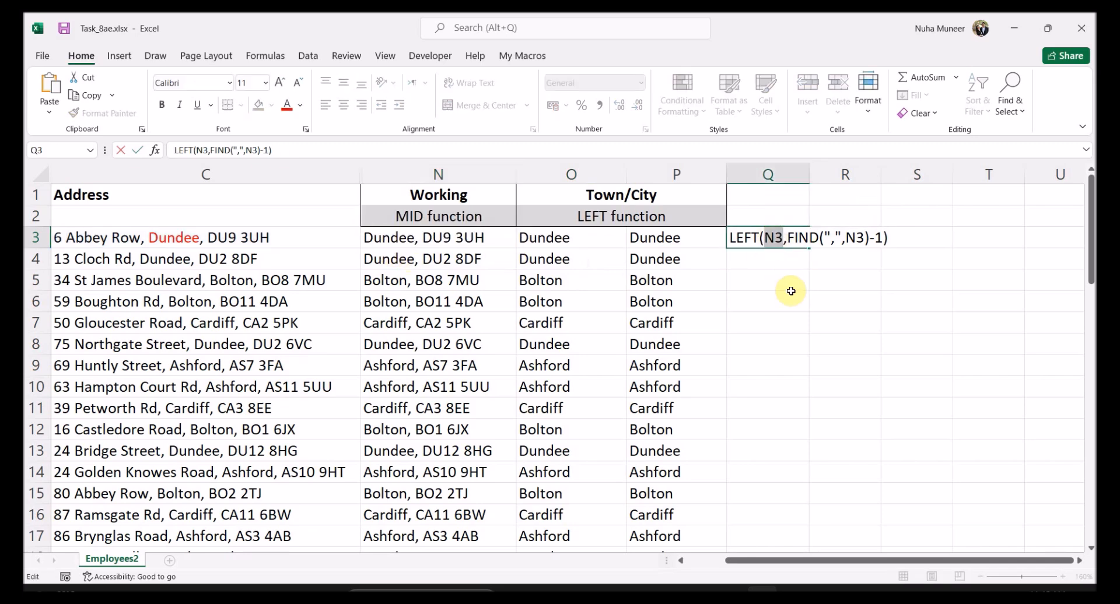
text(MID(C3,FIND(",",C3)+2,50))
double_click(1009, 238)
text(MID(C3,FIND(",",C3)+2,50))
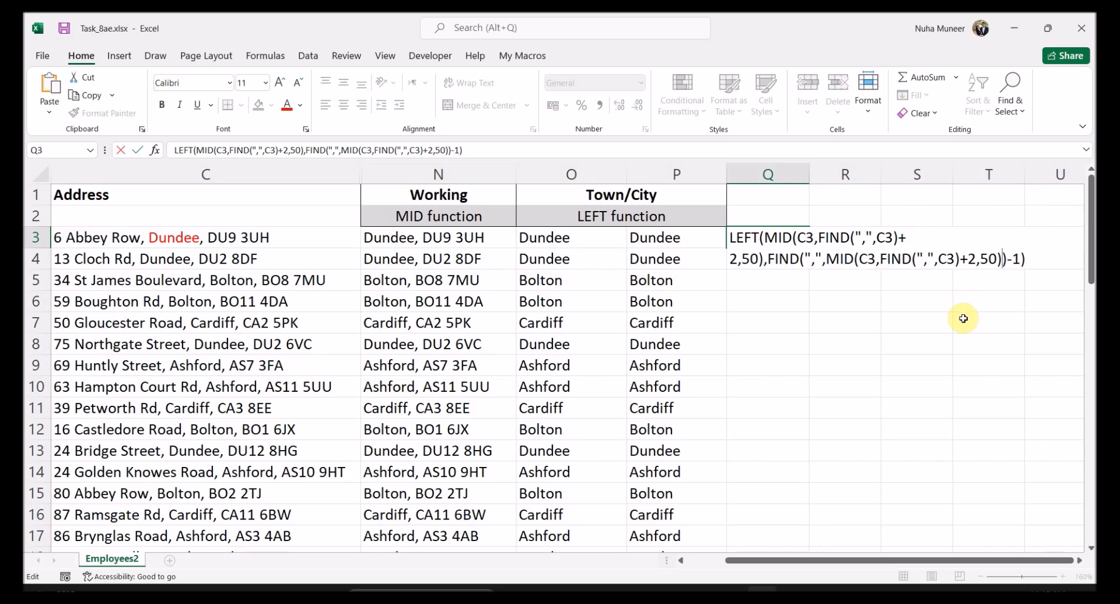
click(861, 371)
click(747, 242)
double_click(733, 238)
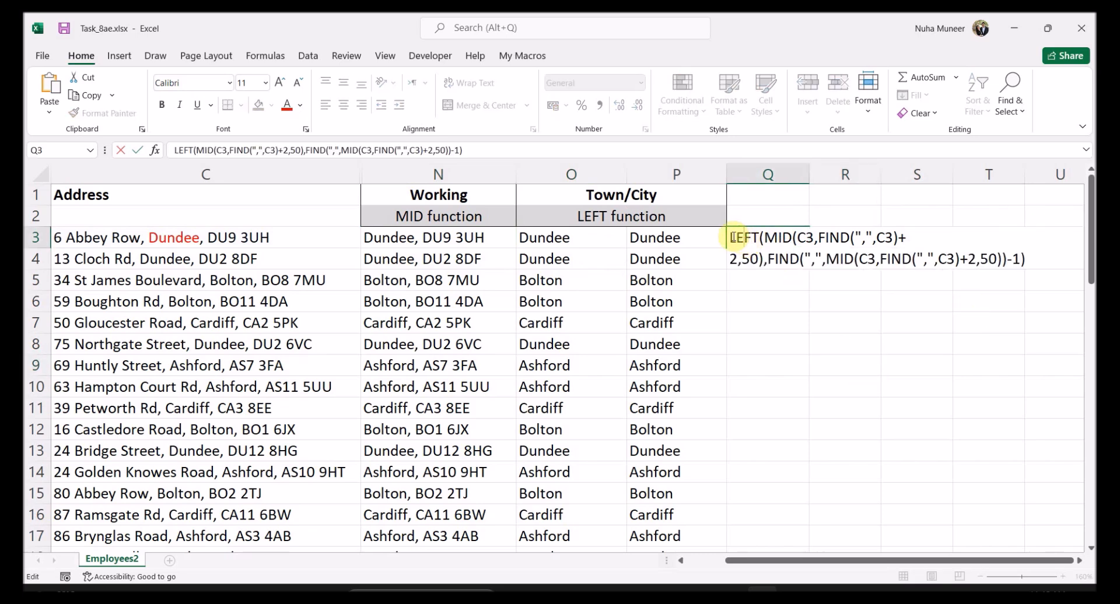
Copy the combined LEFT and MID formula from P3 without its equals sign and paste it as plain text into Q4.
click(678, 236)
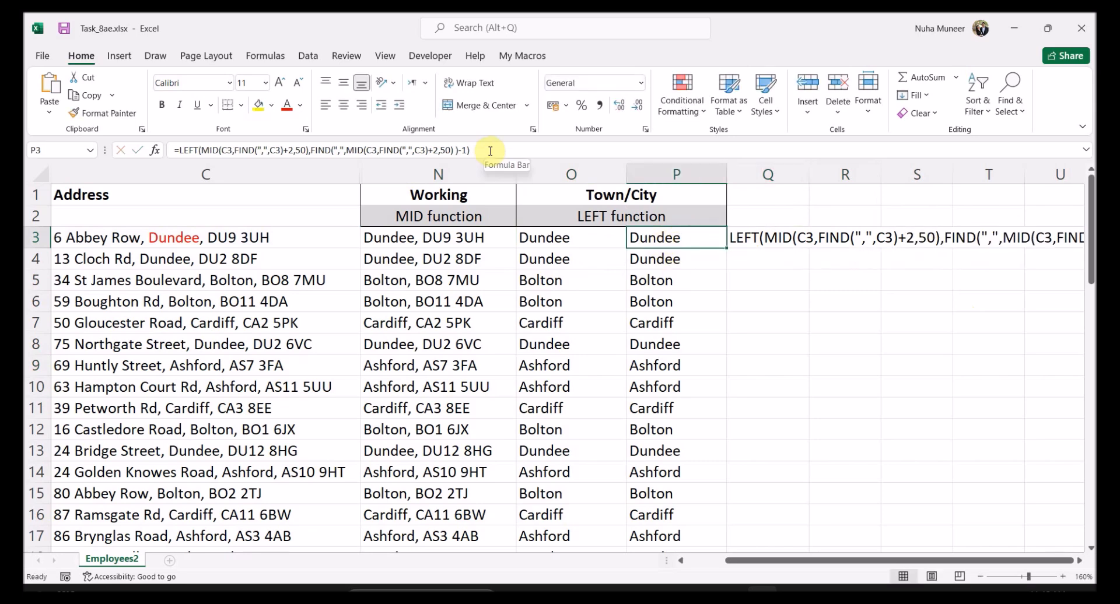
double_click(668, 238)
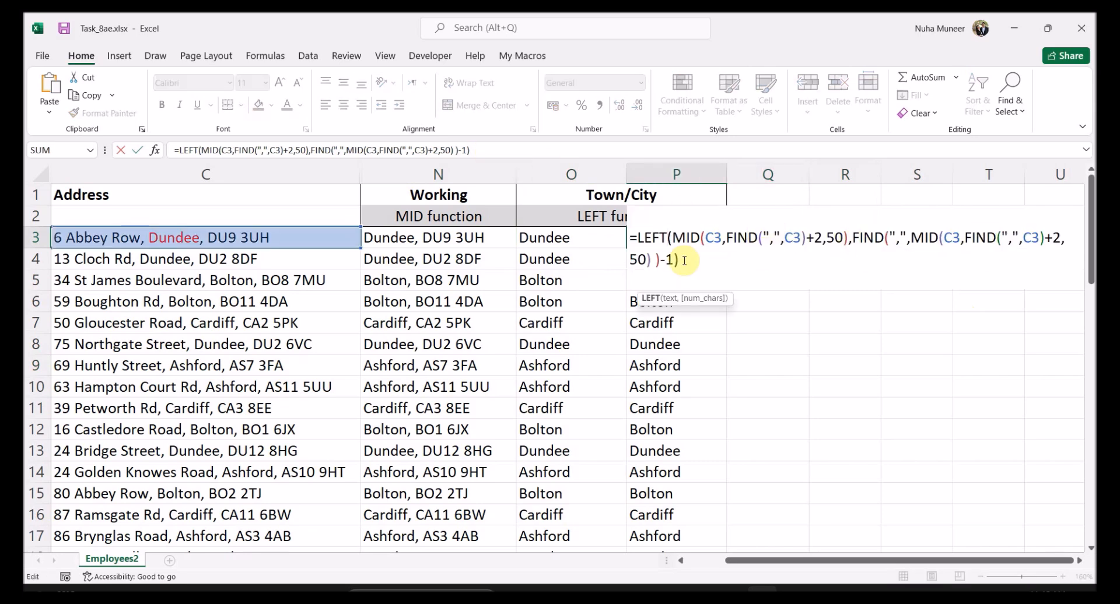
drag(680, 260, 613, 217)
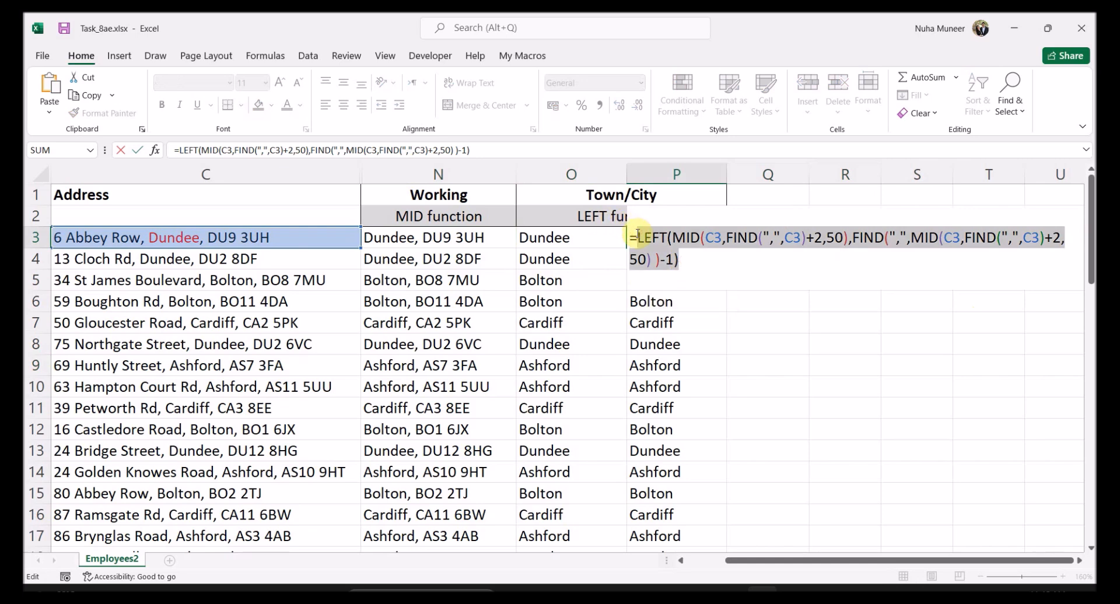
key(Escape)
click(766, 260)
text(LEFT(MID(C3,FIND(",",C3)+2,50),FIND(",",MID(C3,FIND(",",C3)+2,50))-1))
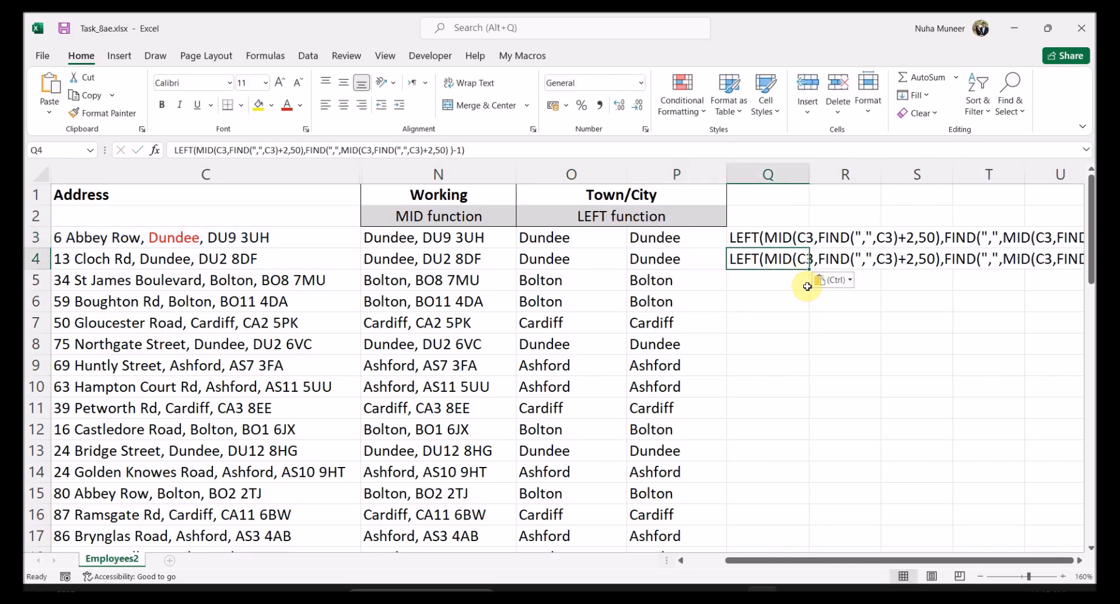
Compare the combined formula texts in Q3 and Q4, and the town formulas in P3 and O3.
click(784, 237)
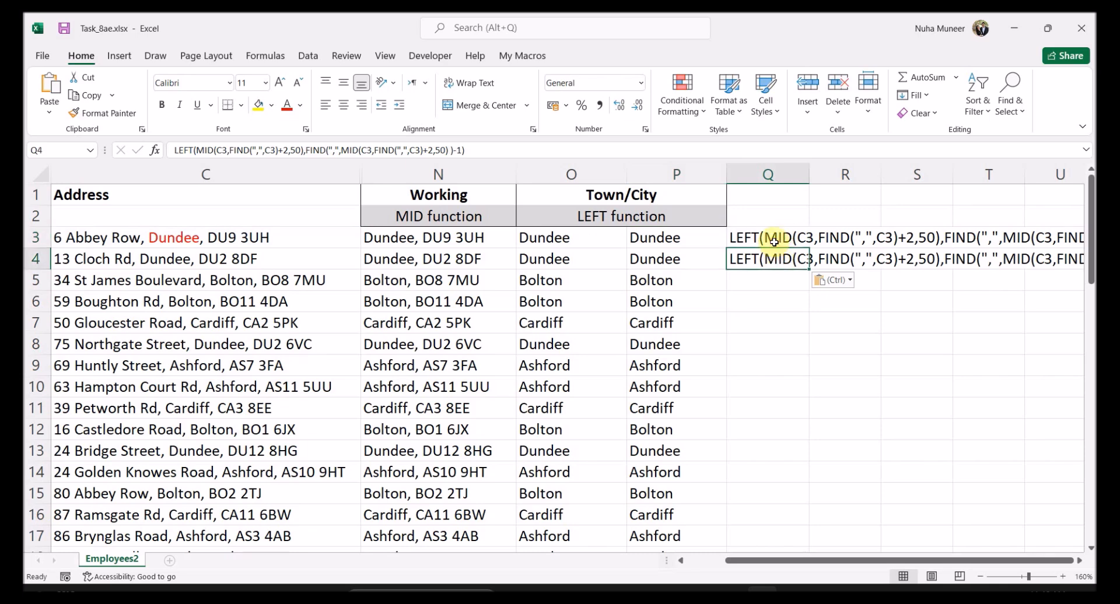
click(1078, 562)
click(353, 239)
click(287, 238)
click(324, 237)
click(251, 239)
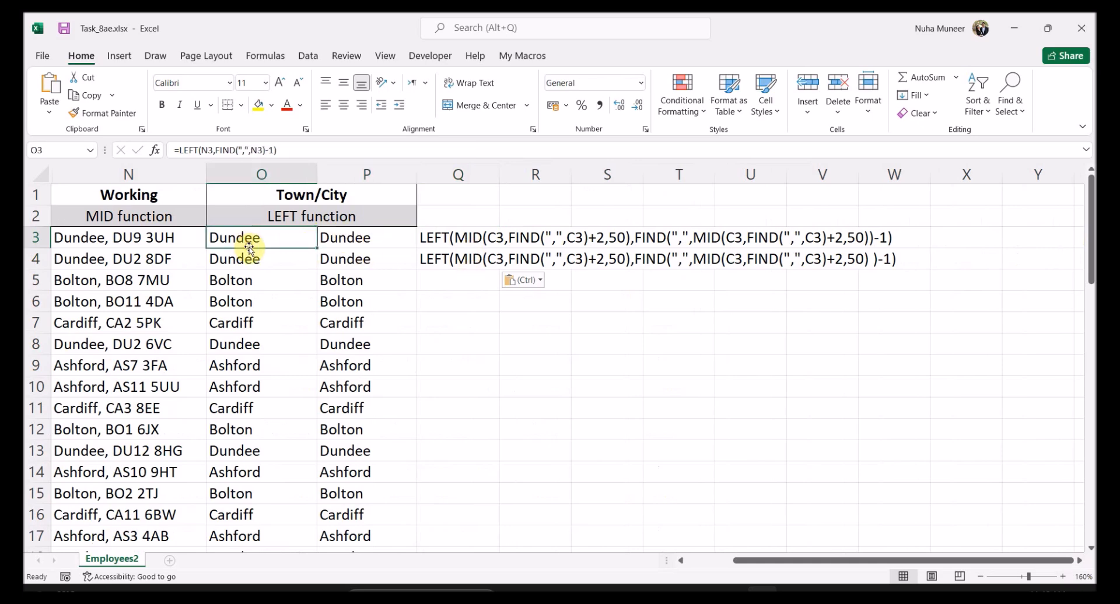
Clear the contents of the Working column N and check the combined town formula in P3.
click(144, 181)
key(Delete)
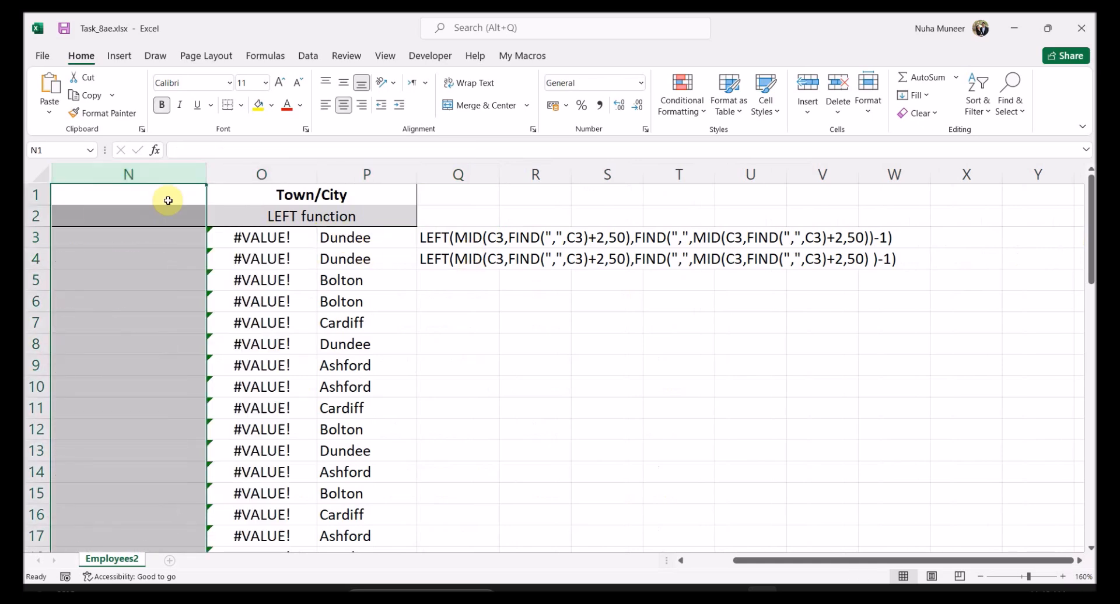
click(343, 239)
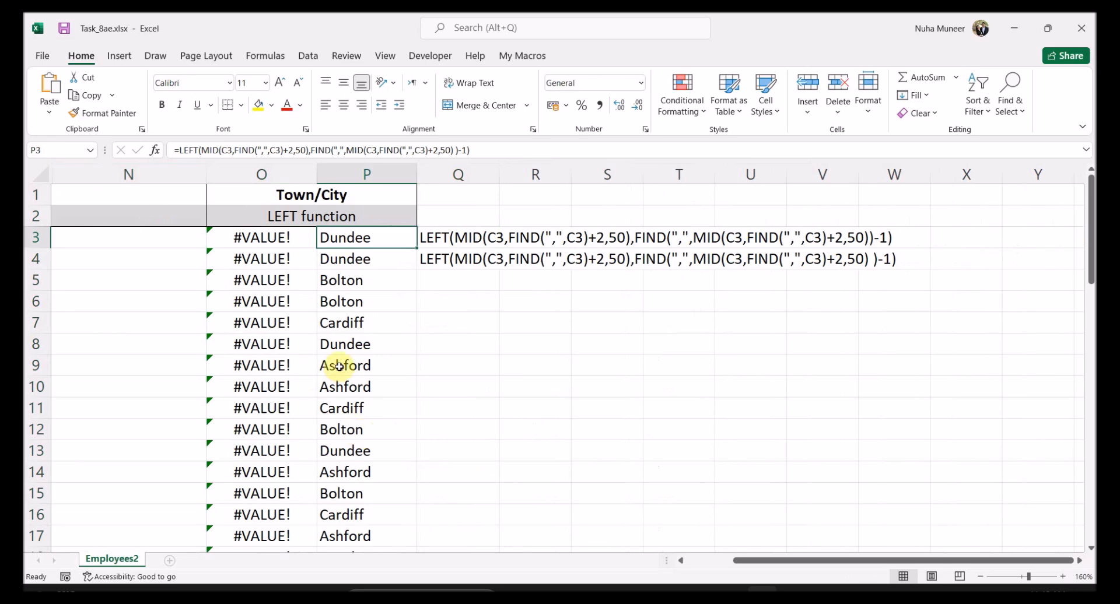